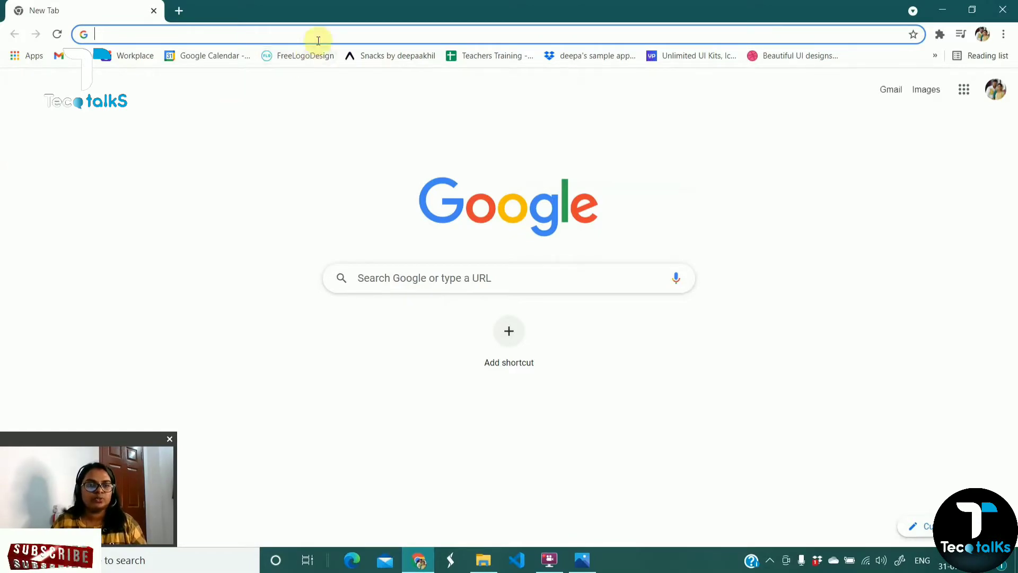
Open FreeLogoDesign and choose the logo template with the blue and orange stripes and a star.
click(313, 59)
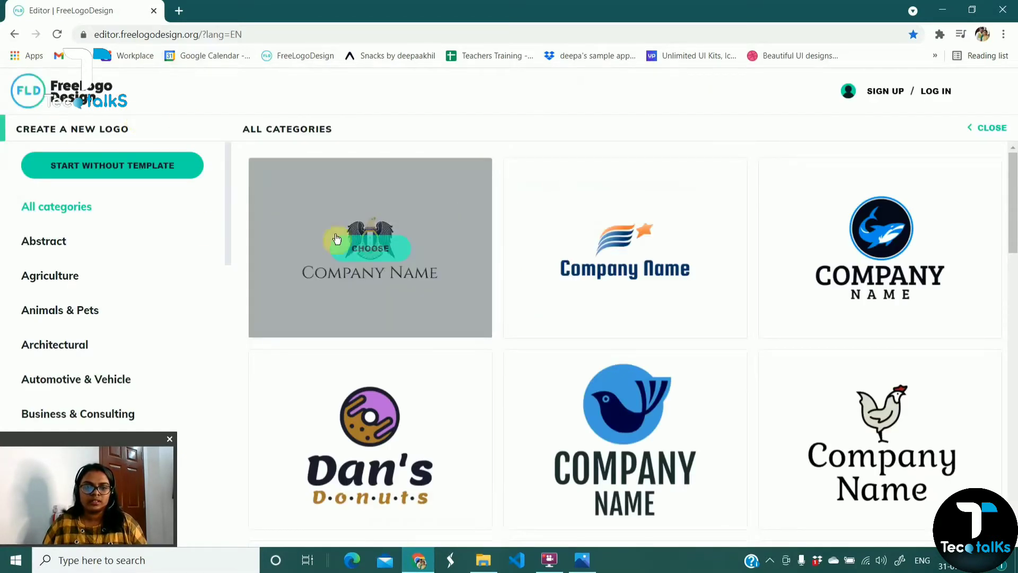
scroll(161, 265, down, 5)
scroll(160, 266, up, 5)
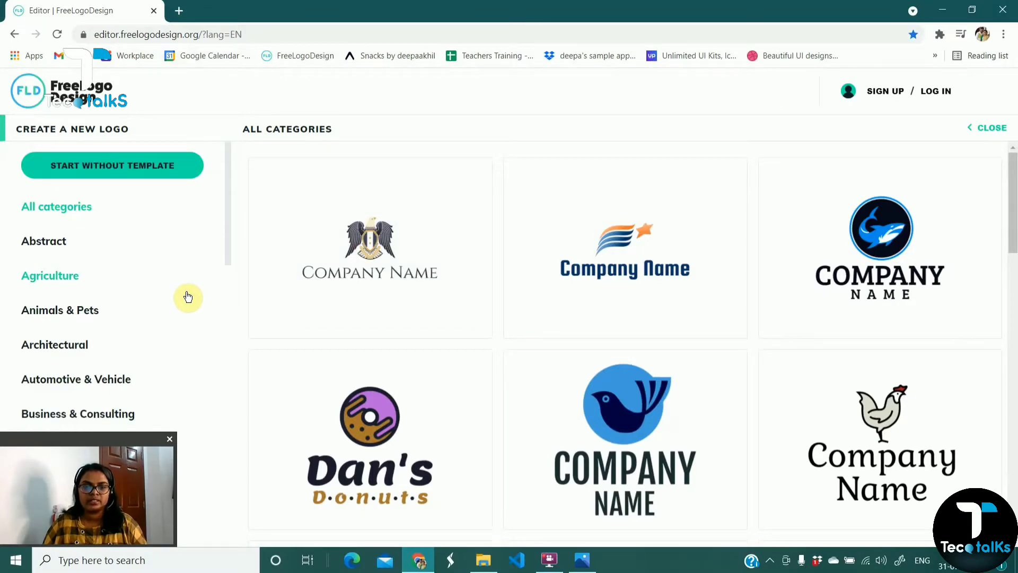
mouse_move(653, 288)
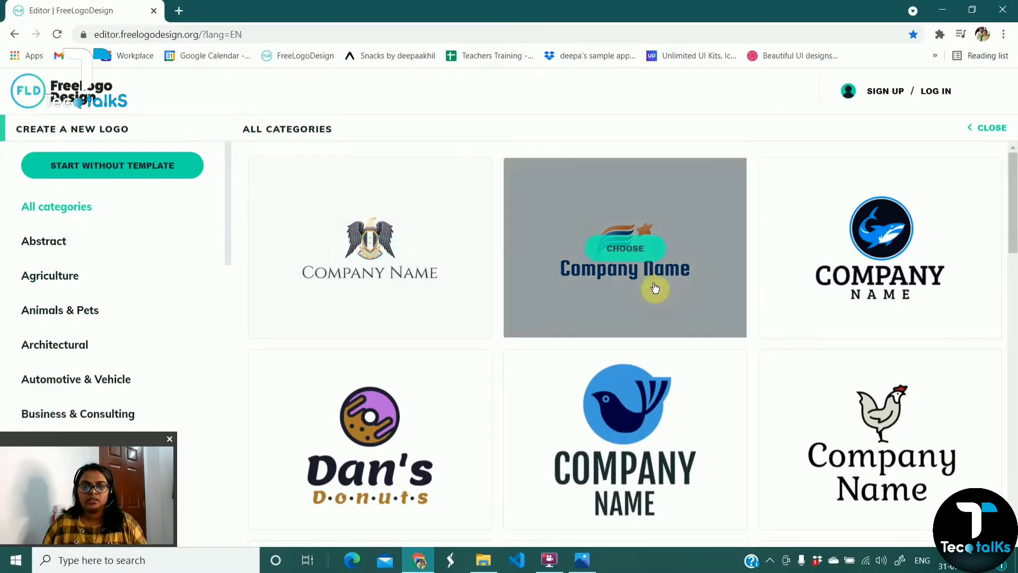
click(628, 248)
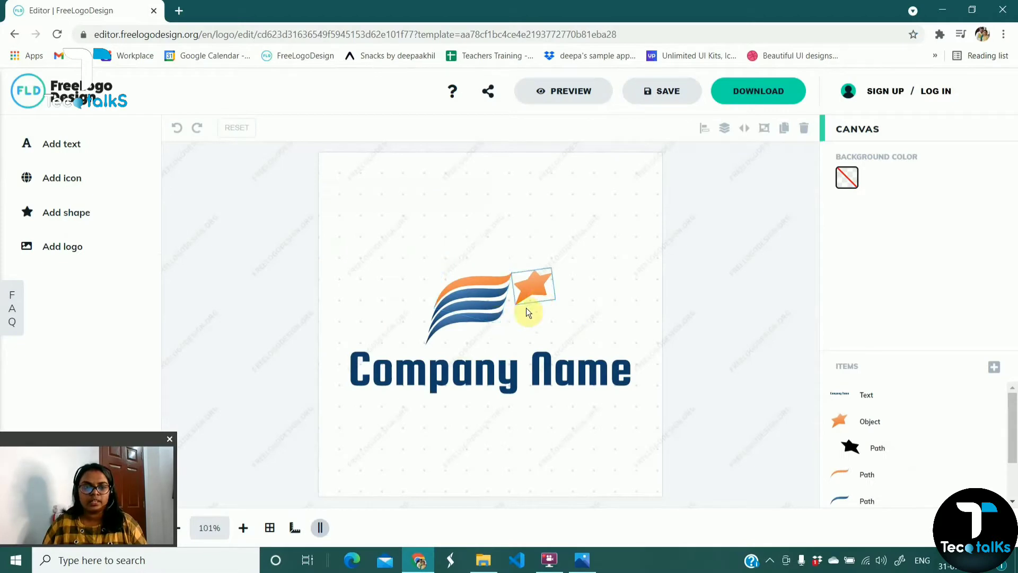
Replace the company name text in the logo with "Sample App".
click(503, 363)
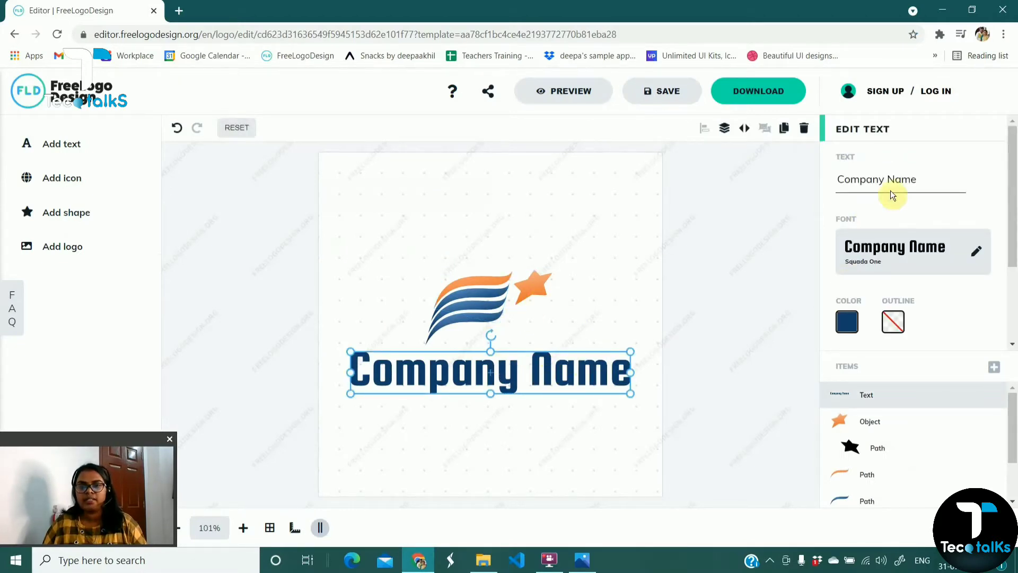
triple_click(925, 178)
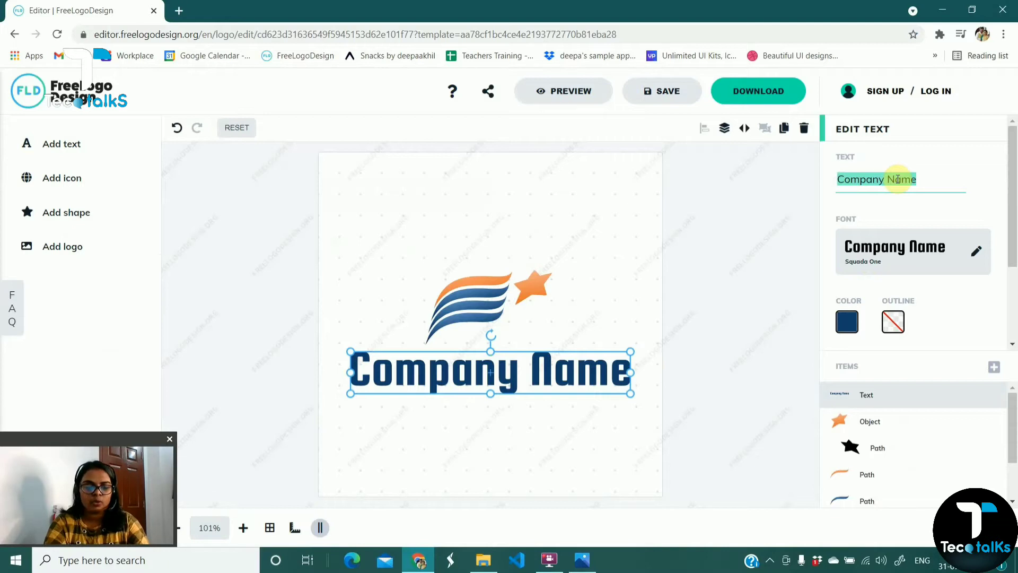
text(Samp)
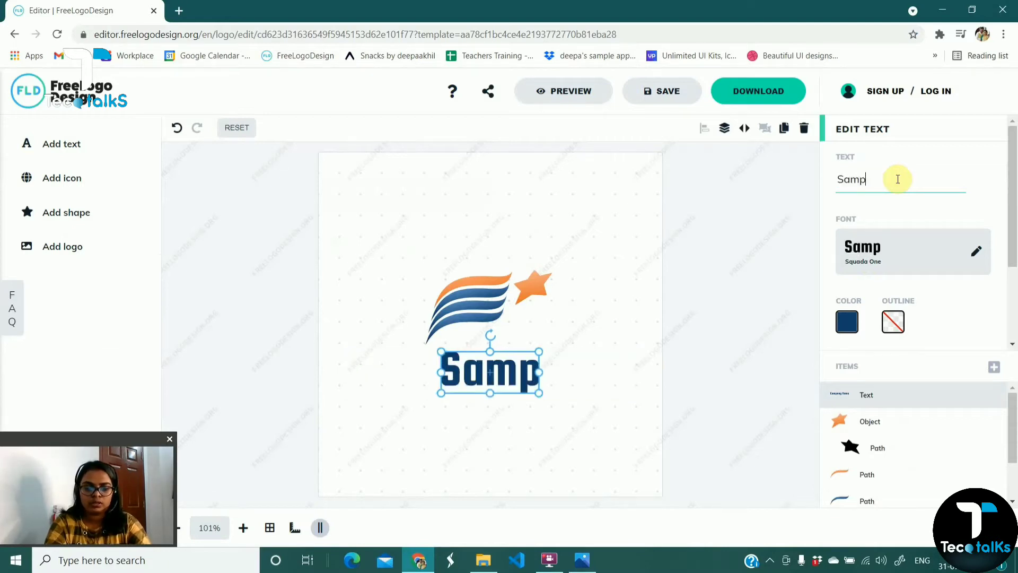
text(le App)
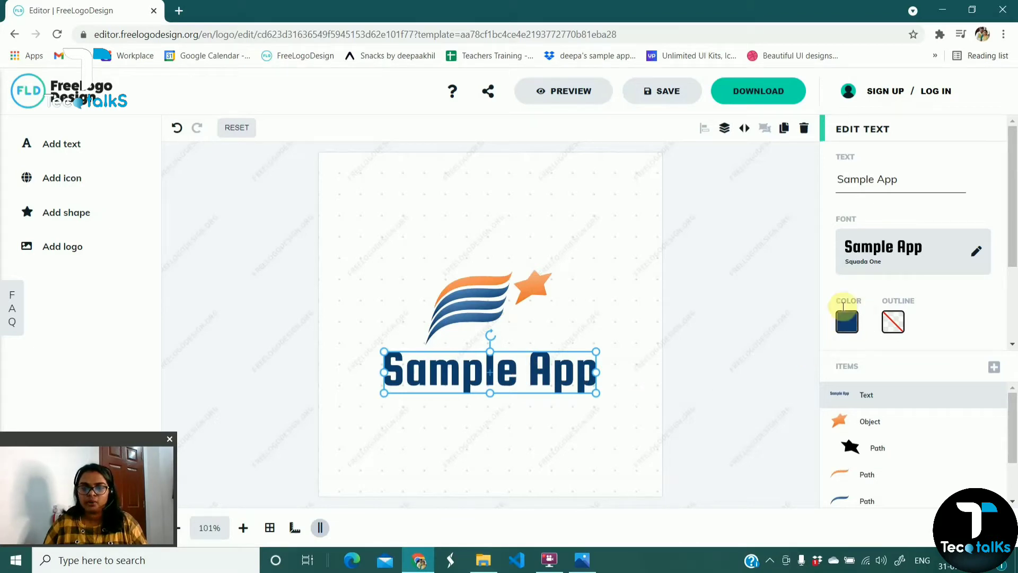
Fill the "Sample App" text with an orange linear gradient.
click(841, 319)
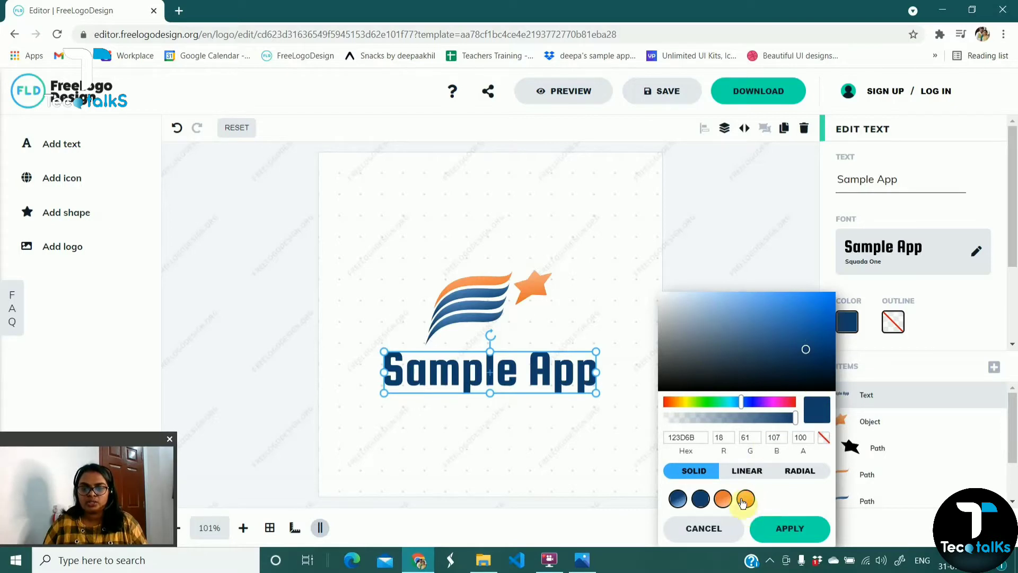
click(747, 469)
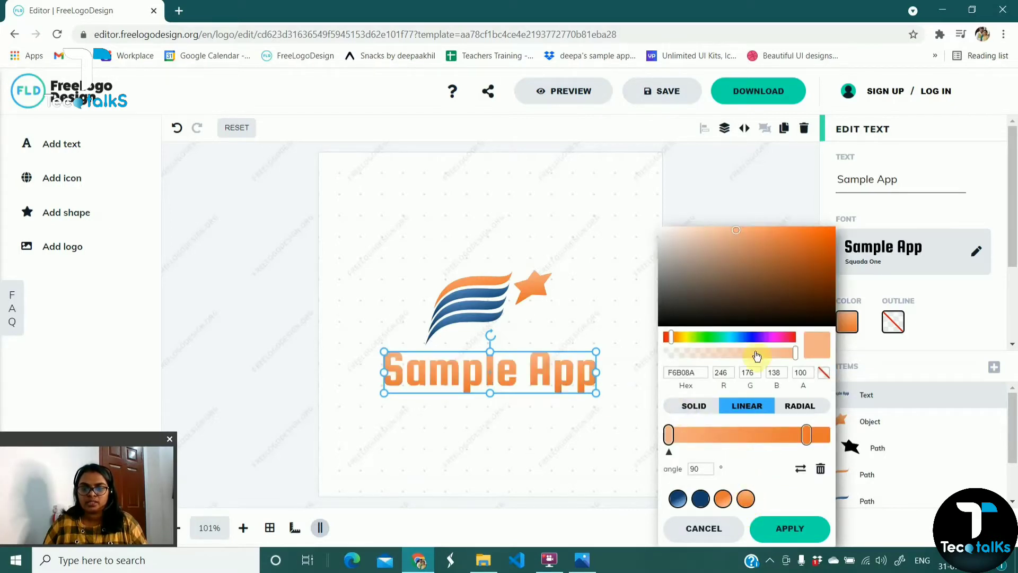
drag(754, 342, 785, 338)
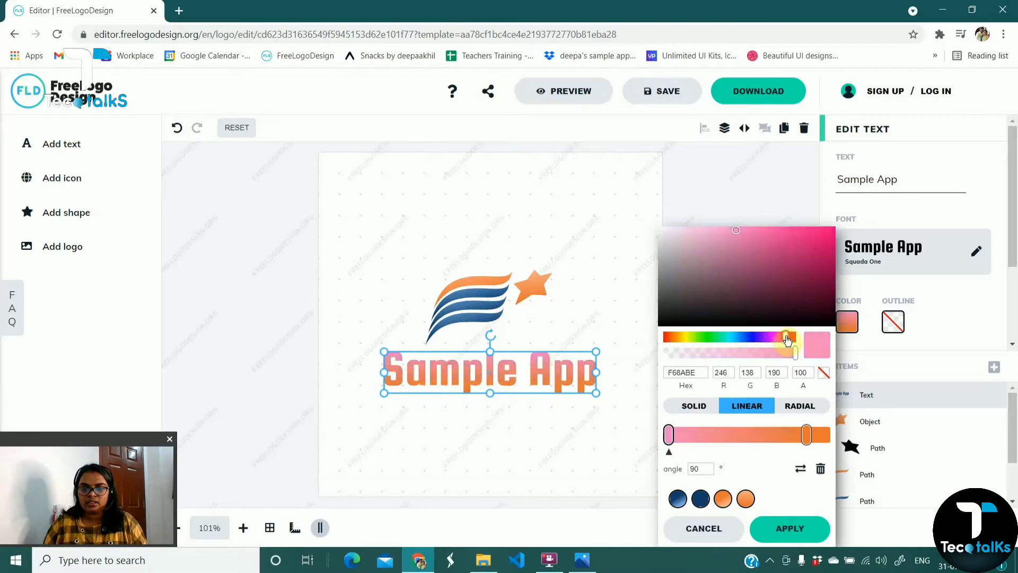
click(721, 336)
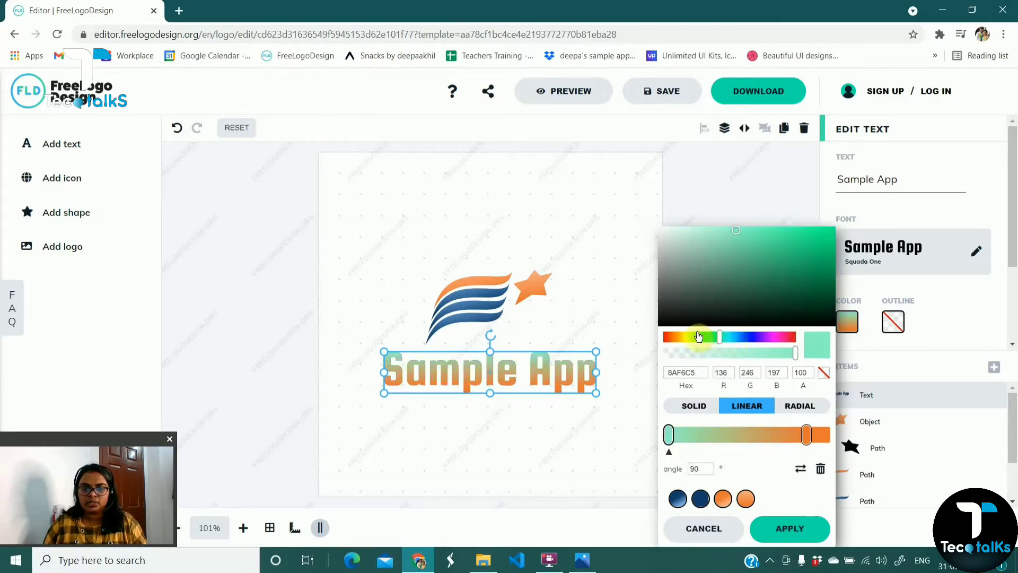
click(669, 340)
click(524, 371)
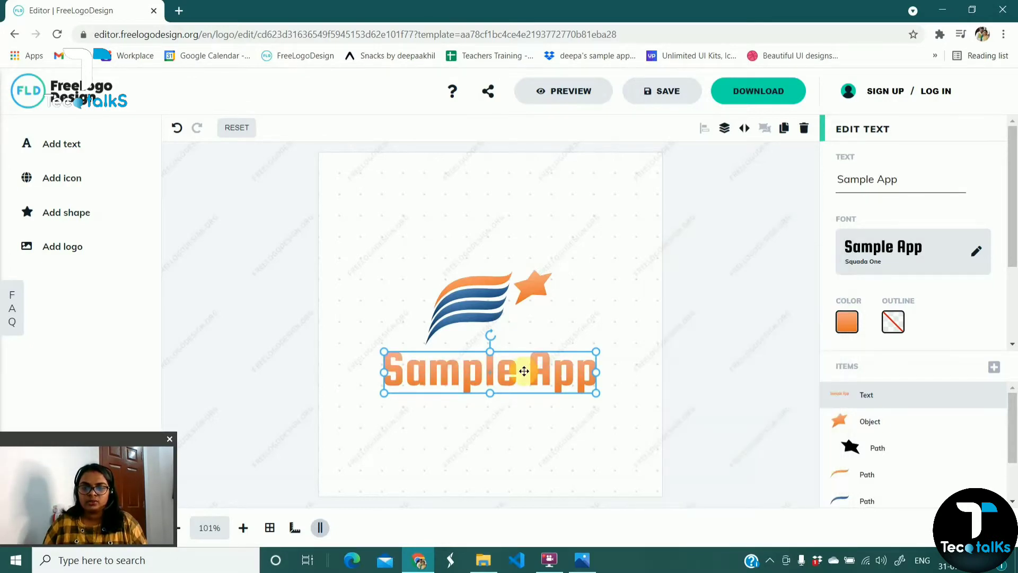
Change the logo text's font to Black Ops One from the Poster font style.
click(976, 252)
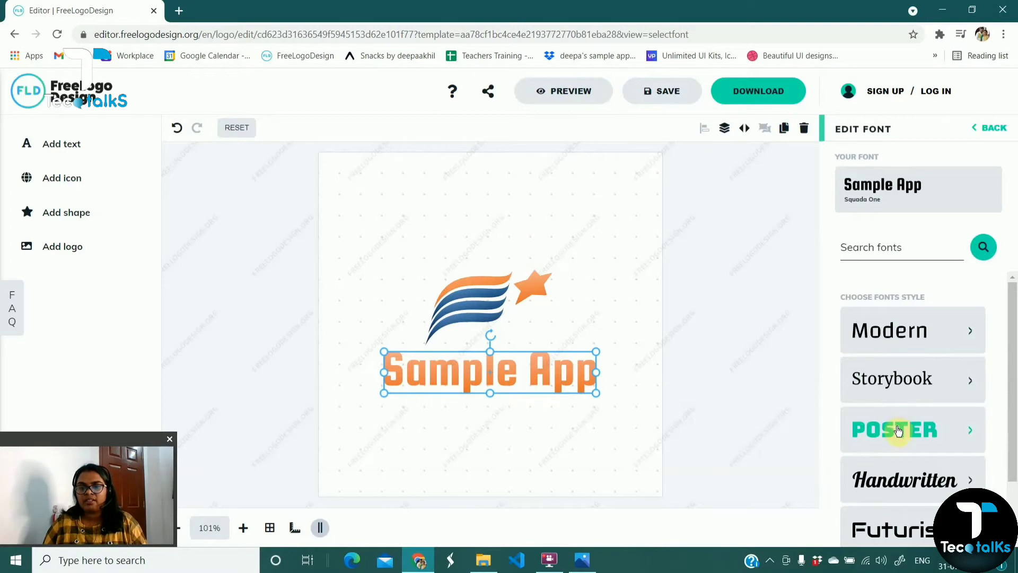
click(899, 428)
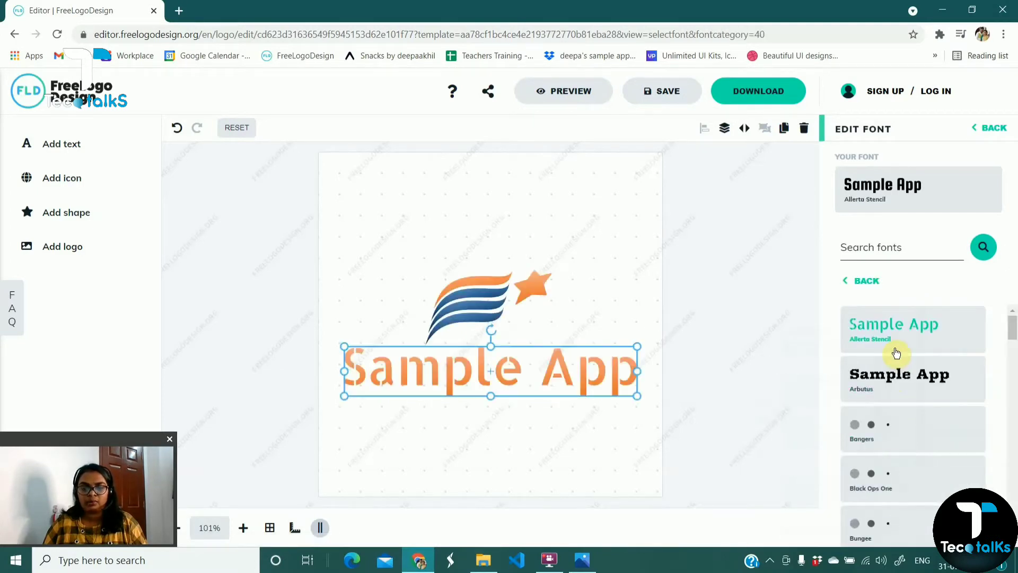
click(896, 373)
click(908, 425)
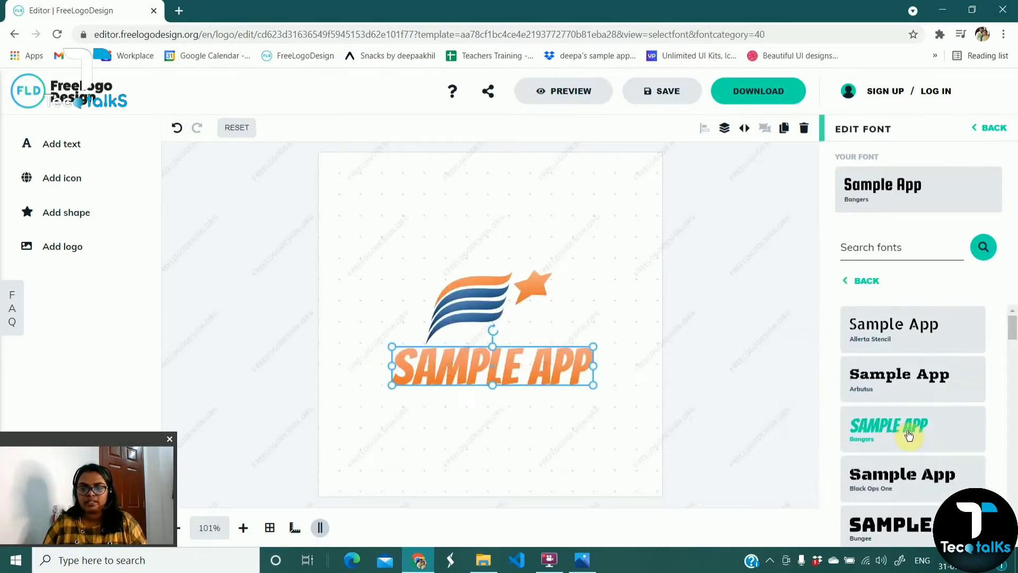
click(919, 476)
click(919, 476)
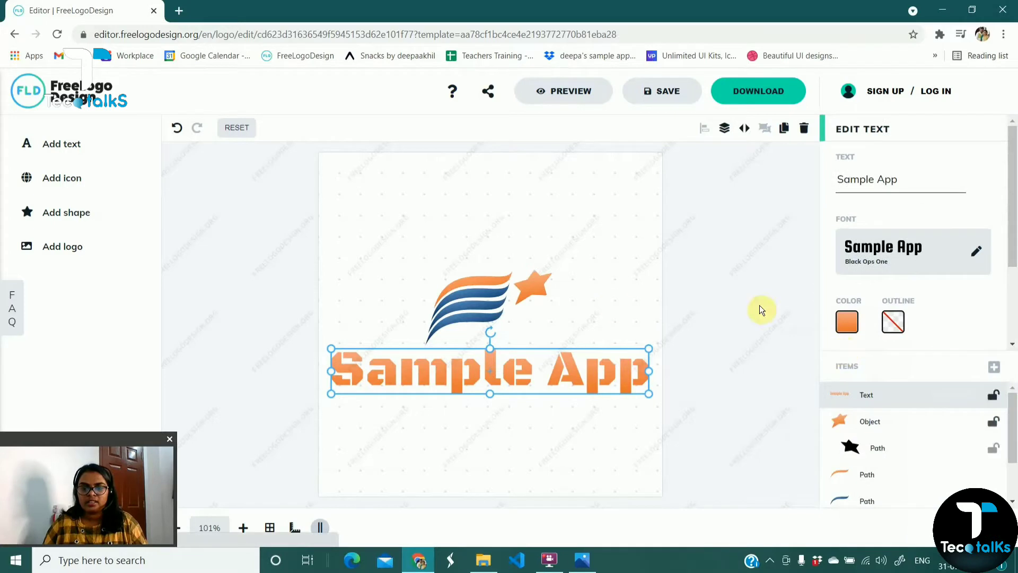
Recolour the orange top stripe of the logo icon, changing its linear gradient's main colour to red.
click(470, 298)
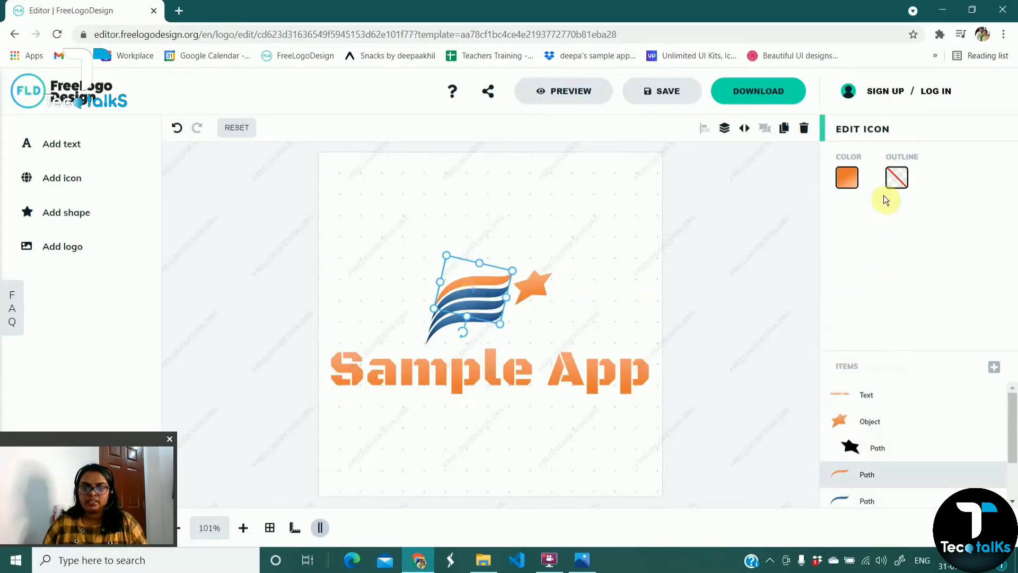
click(847, 180)
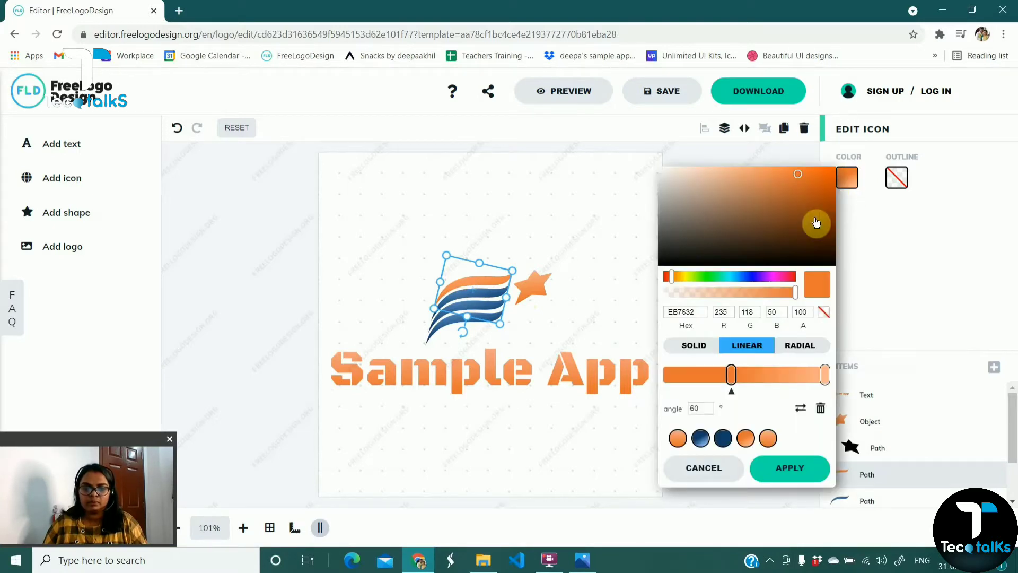
click(746, 276)
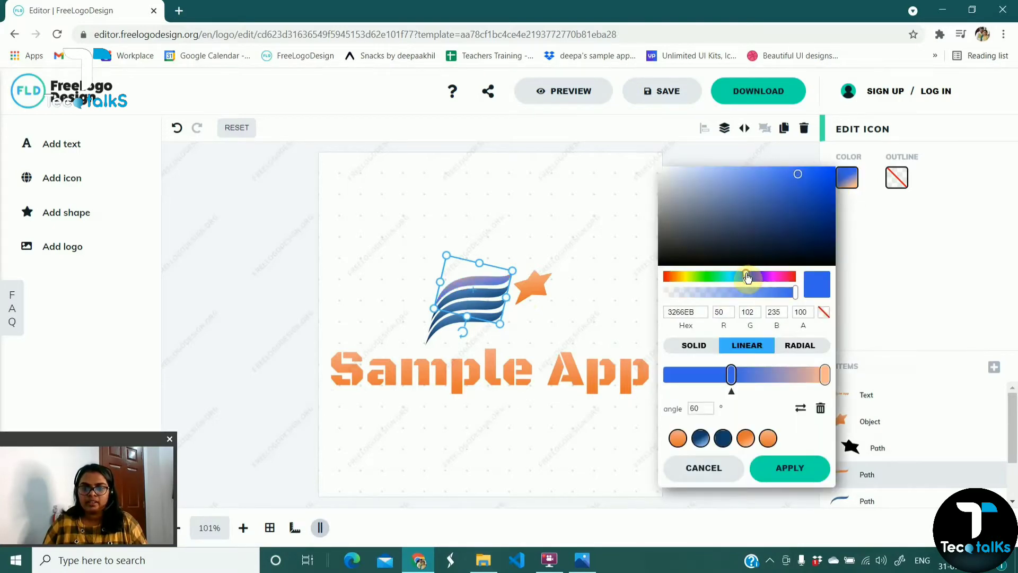
click(792, 278)
click(585, 241)
click(526, 285)
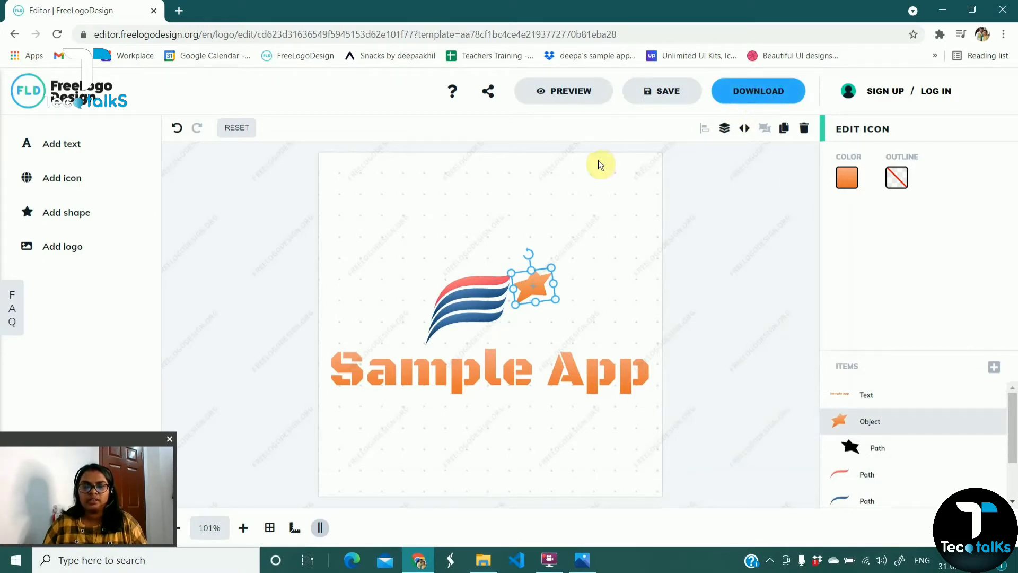
Request the free low-res download of the logo, filling in the first name and e-mail address.
click(729, 98)
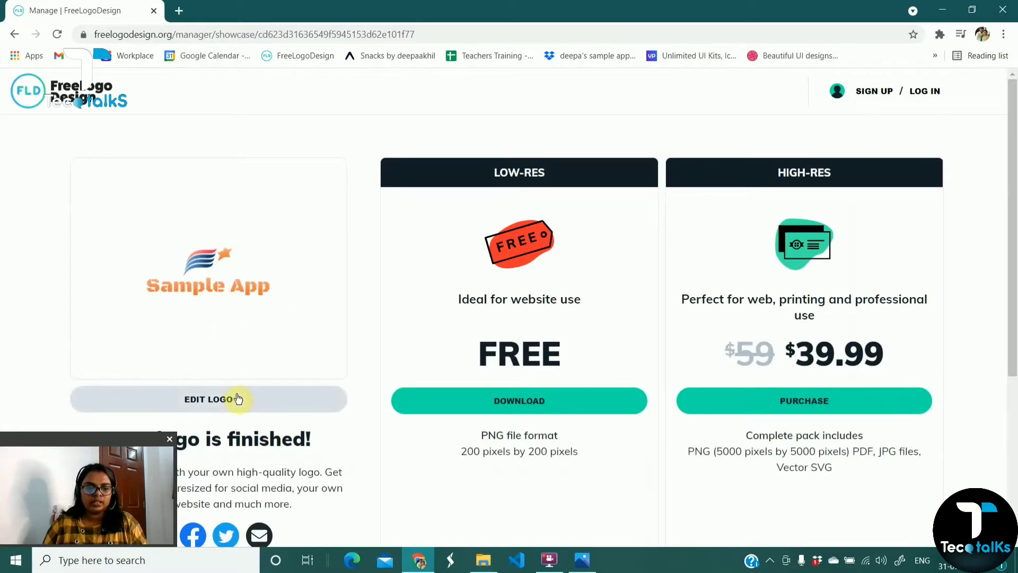
click(514, 401)
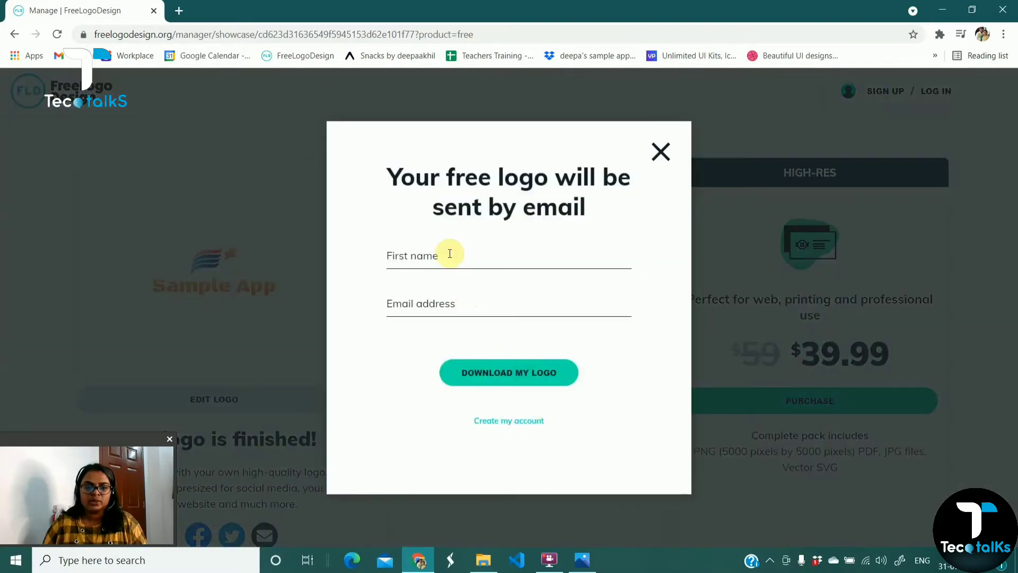
click(441, 257)
text(dEE)
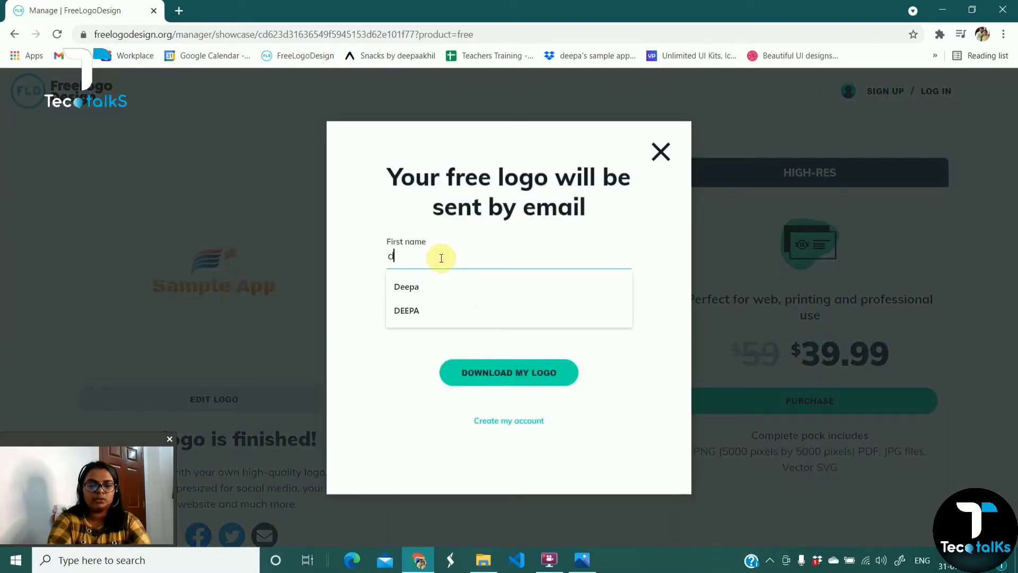
click(452, 315)
click(439, 303)
text(DEE)
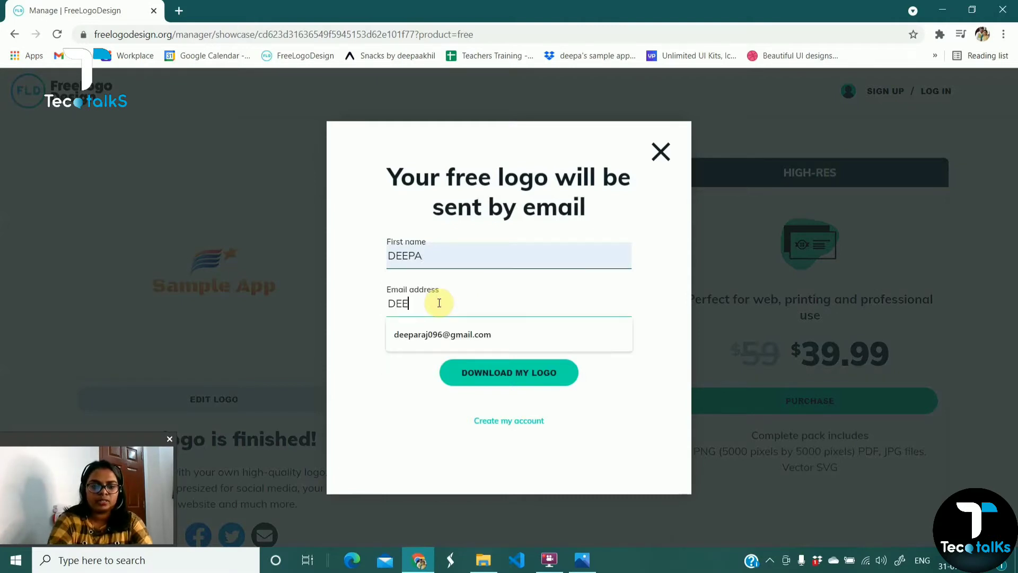
click(446, 336)
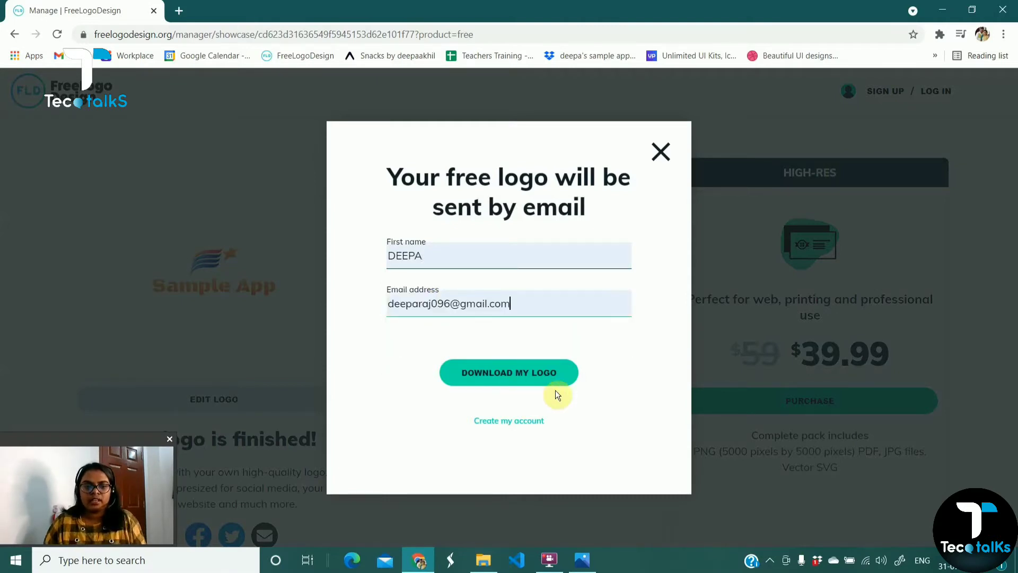
click(540, 371)
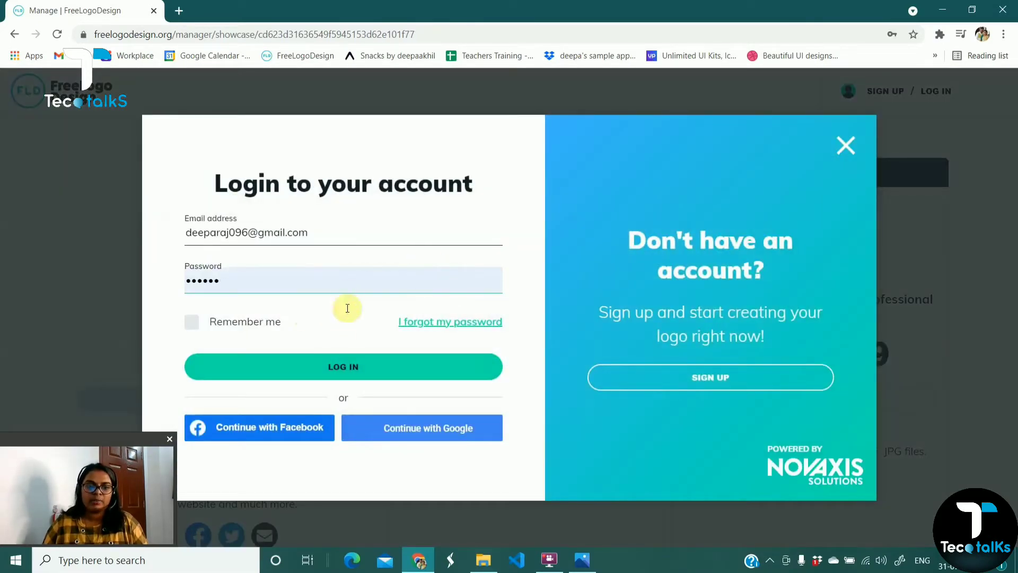
Log in to FreeLogoDesign with the Google account and download the free low-res PNG of the logo.
click(349, 366)
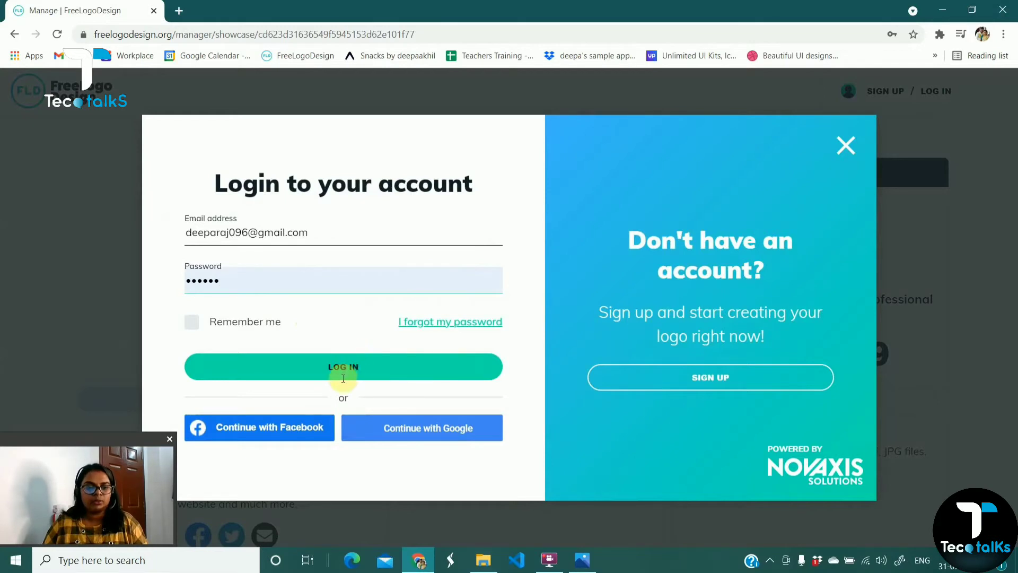
click(415, 436)
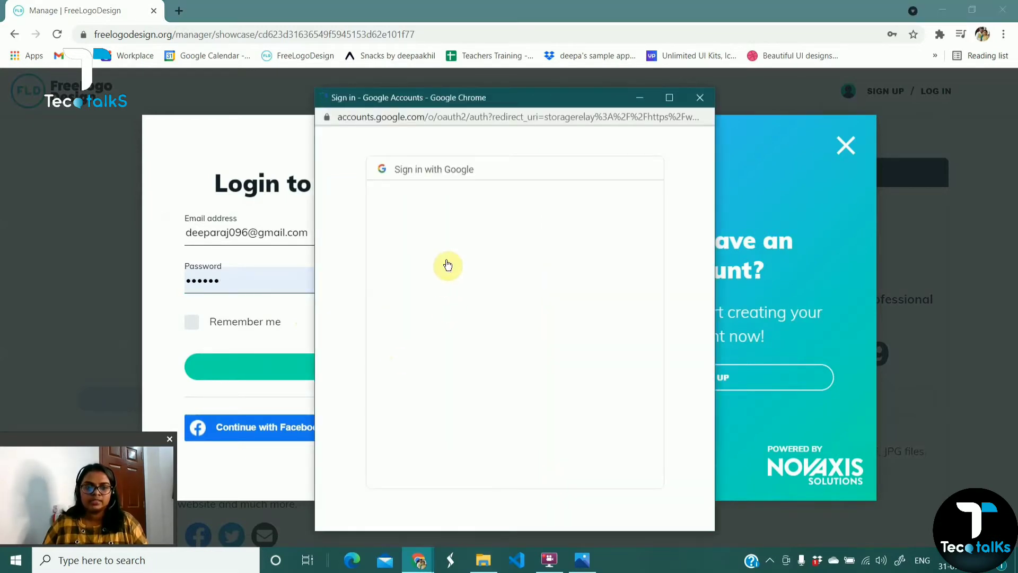
click(430, 301)
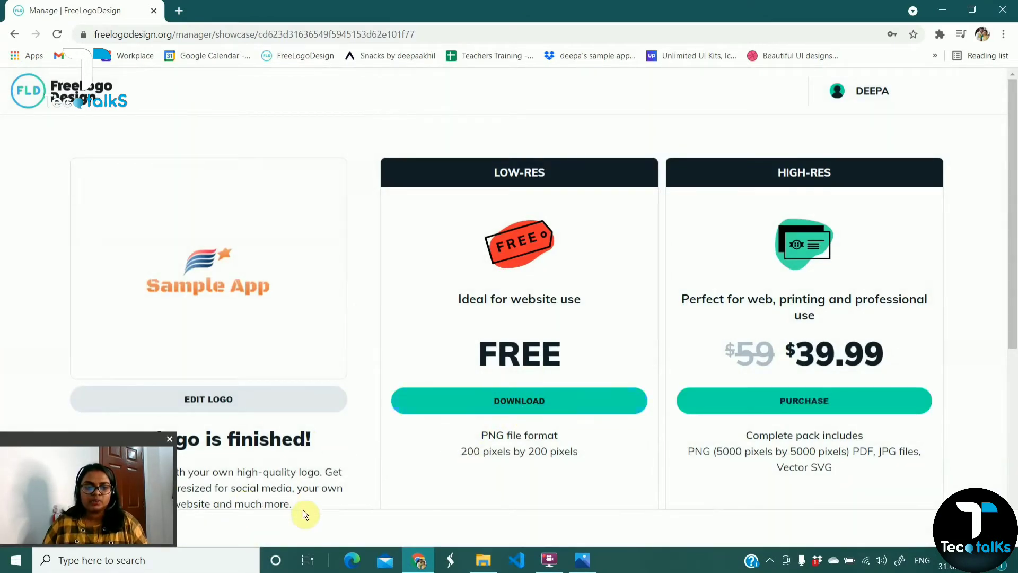
click(504, 406)
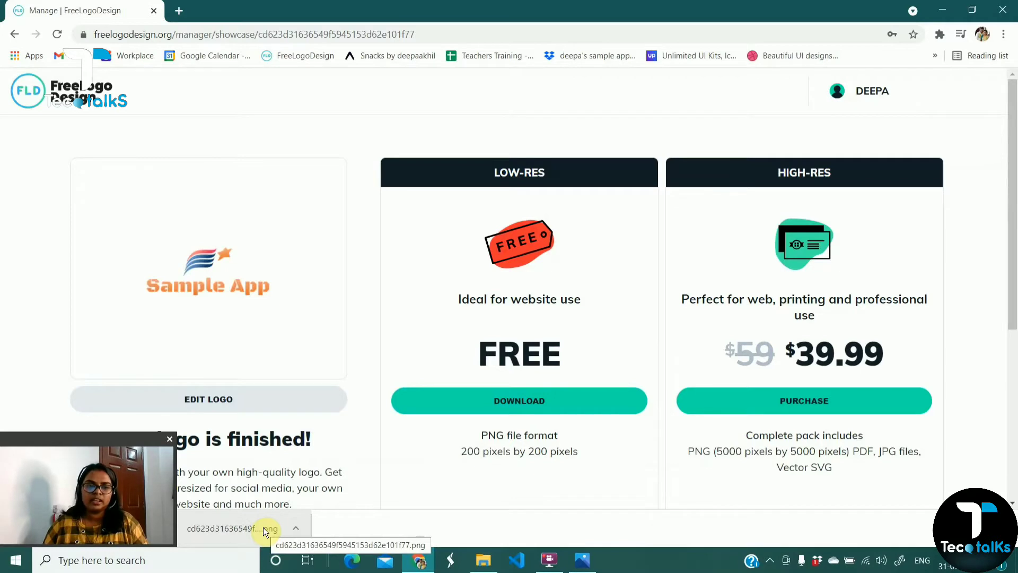
Open canva.com in a new browser tab and create a blank Poster design.
click(179, 12)
text(C)
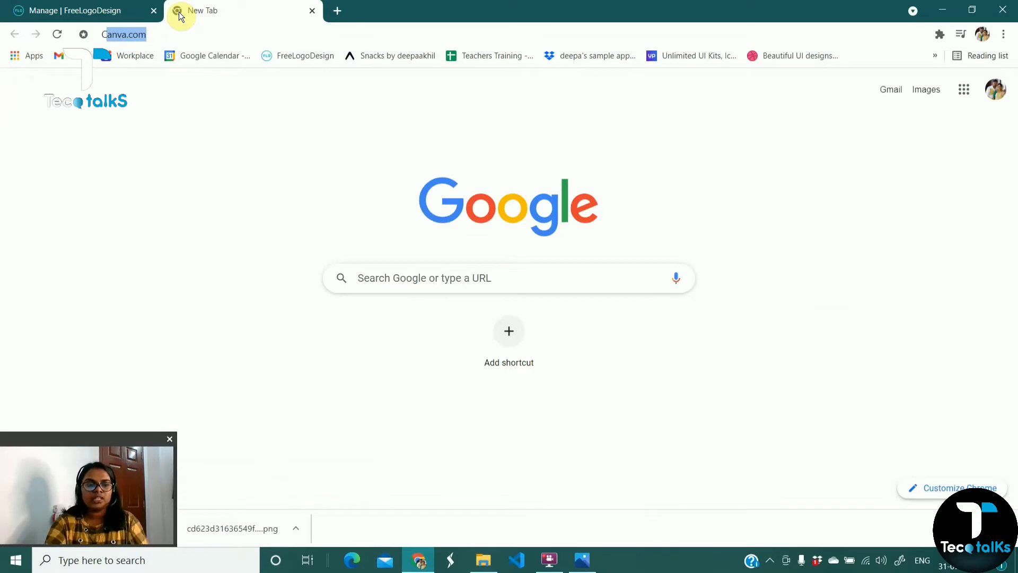
key(Return)
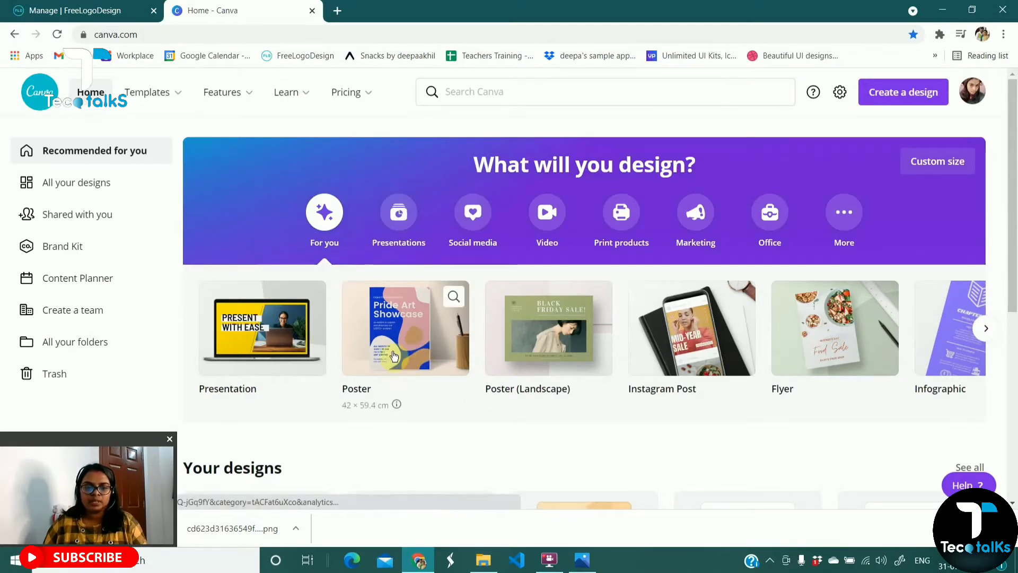
click(422, 347)
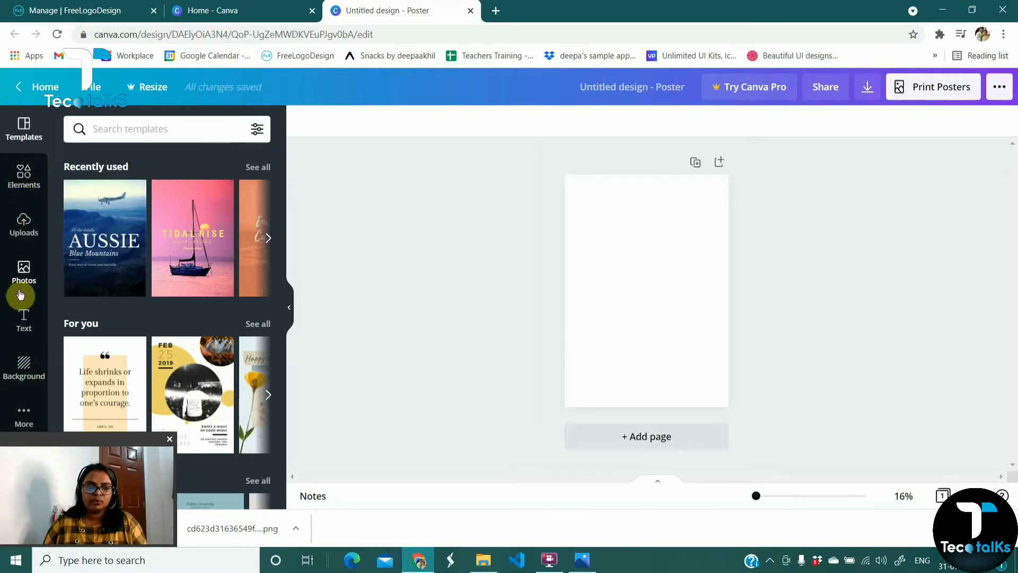
Examine the background, text, photo, upload and element collections available for the poster, plus the reference app mockup eight.png in Photos.
click(32, 369)
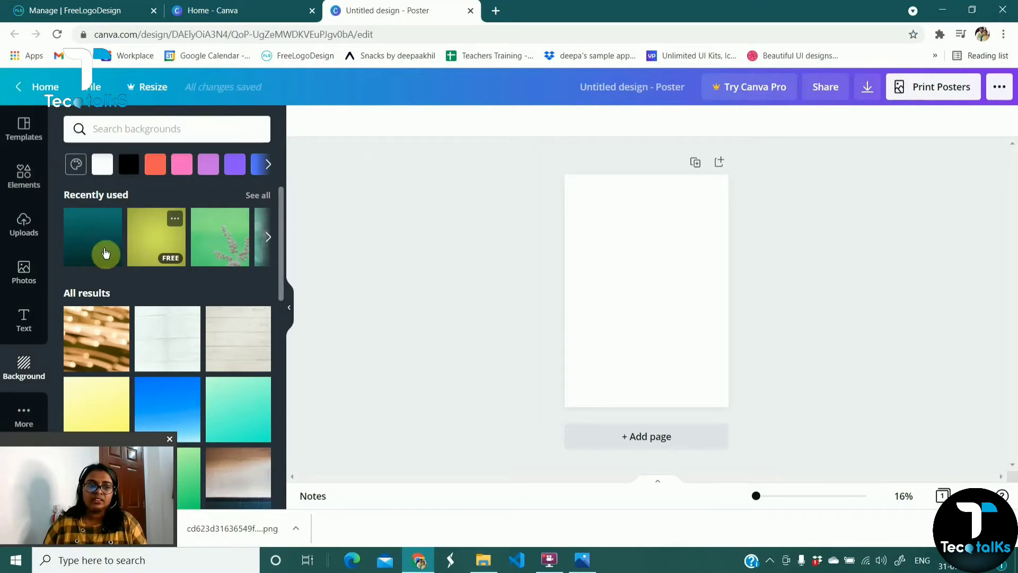
click(25, 318)
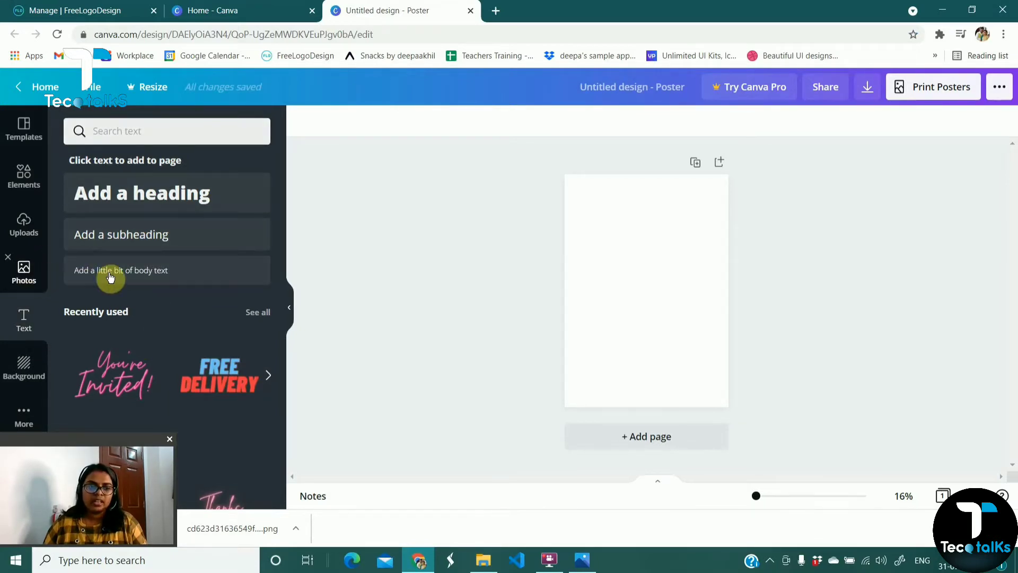
click(18, 256)
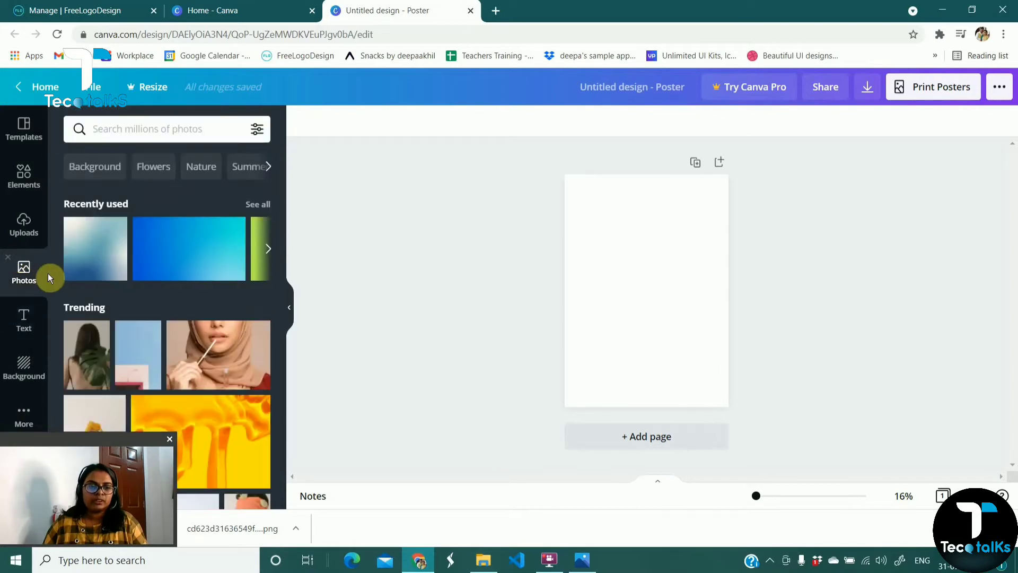
click(24, 225)
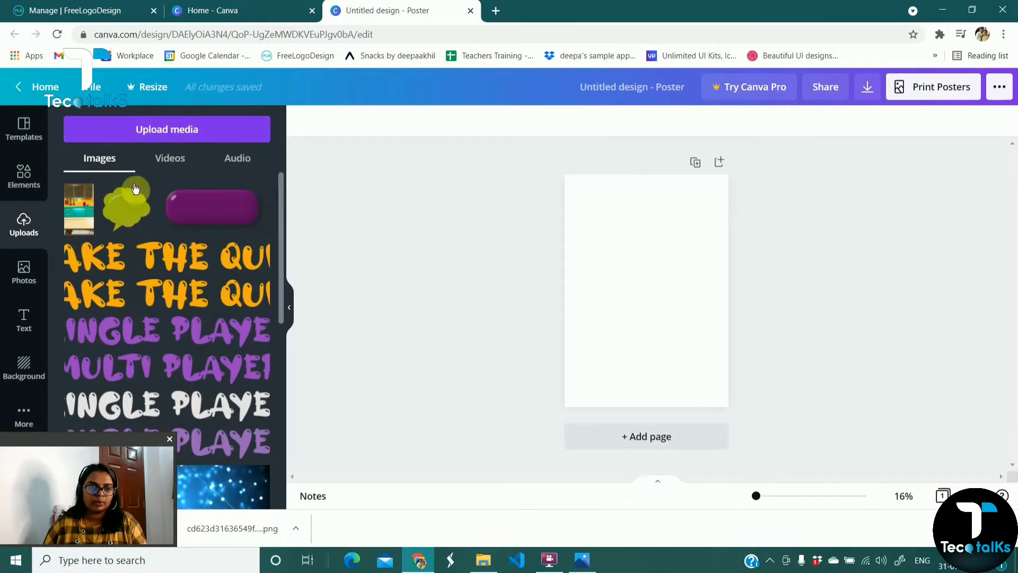
click(30, 175)
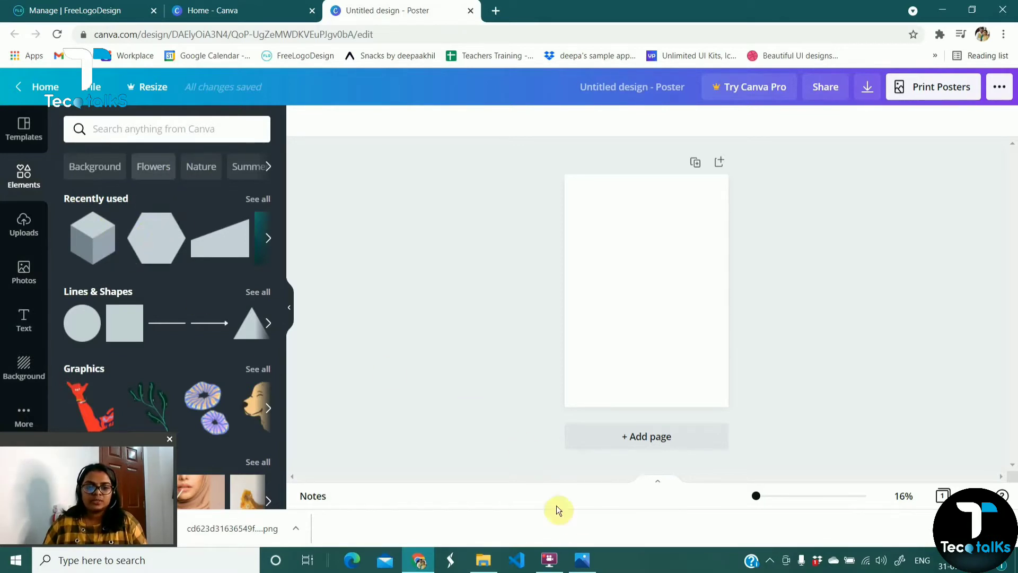
click(582, 560)
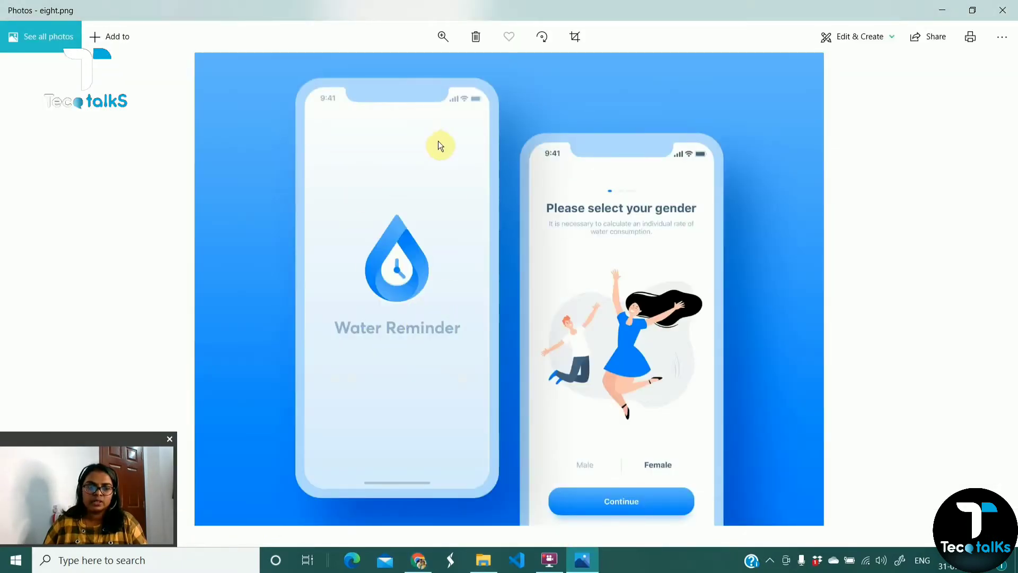
click(936, 12)
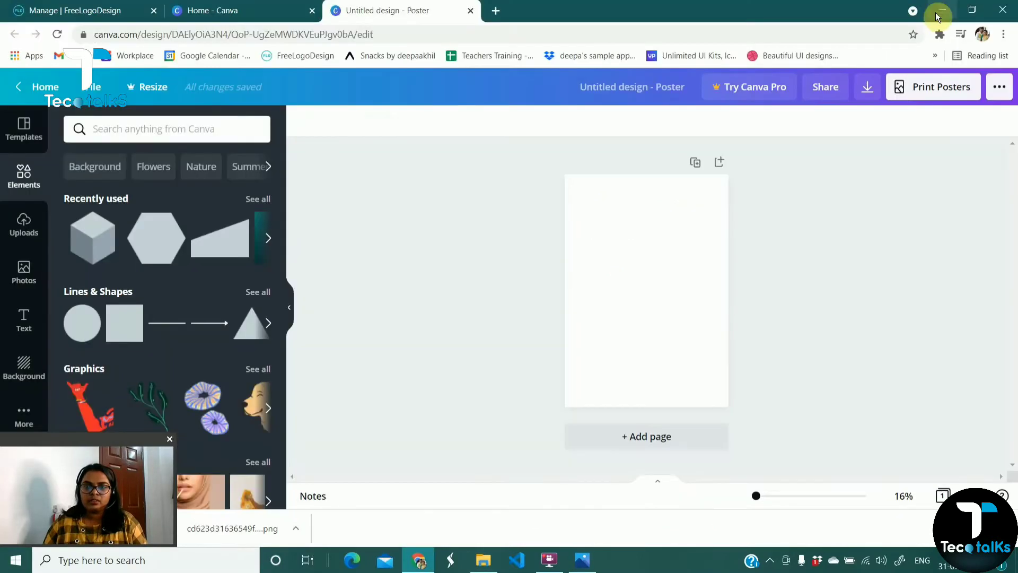
Search the elements library for "gradient" and add the free blue-to-cyan gradient image to the poster.
click(149, 127)
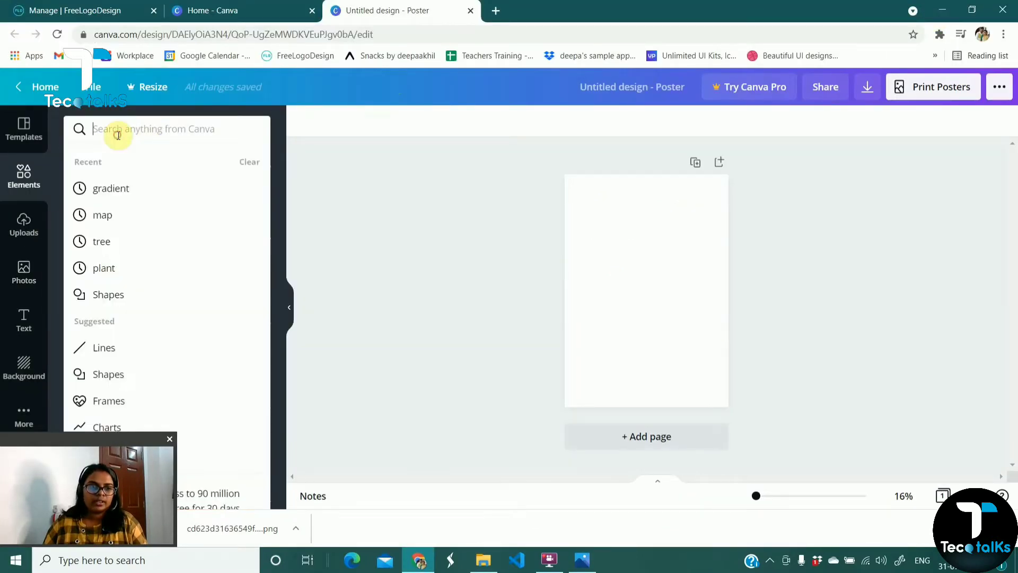
click(112, 186)
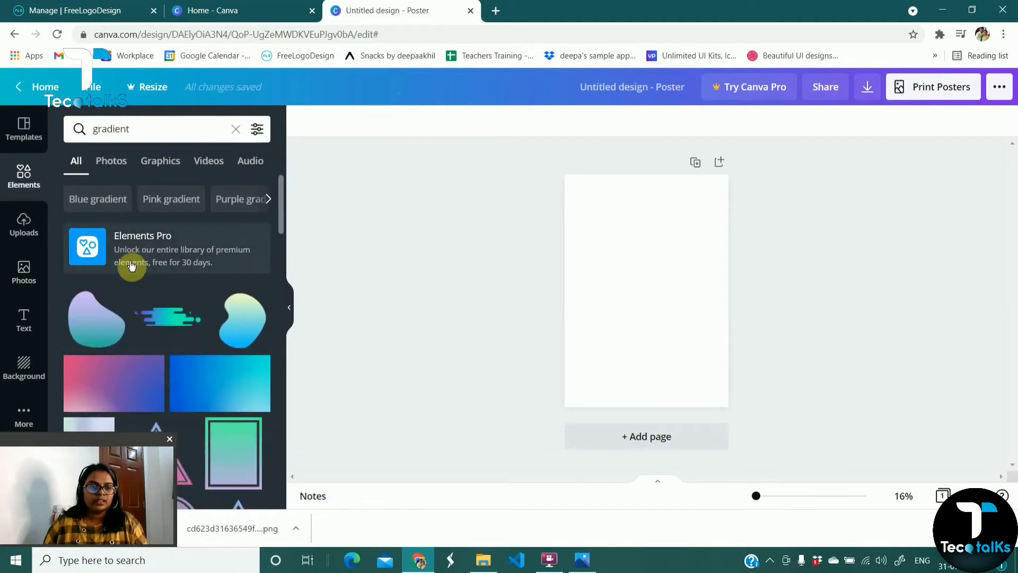
scroll(131, 266, down, 3)
scroll(106, 250, down, 2)
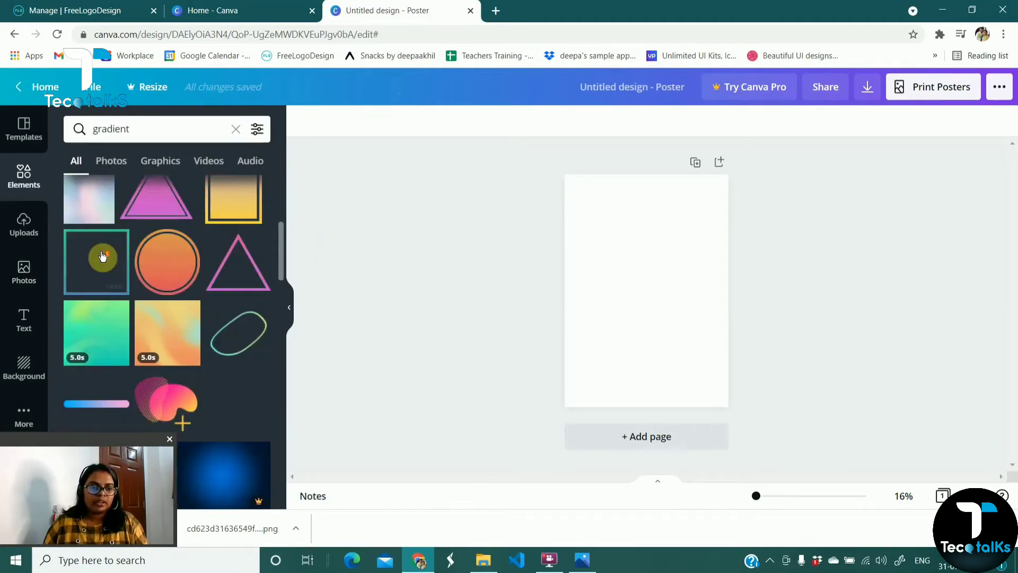
scroll(102, 257, down, 2)
scroll(114, 276, up, 5)
click(198, 255)
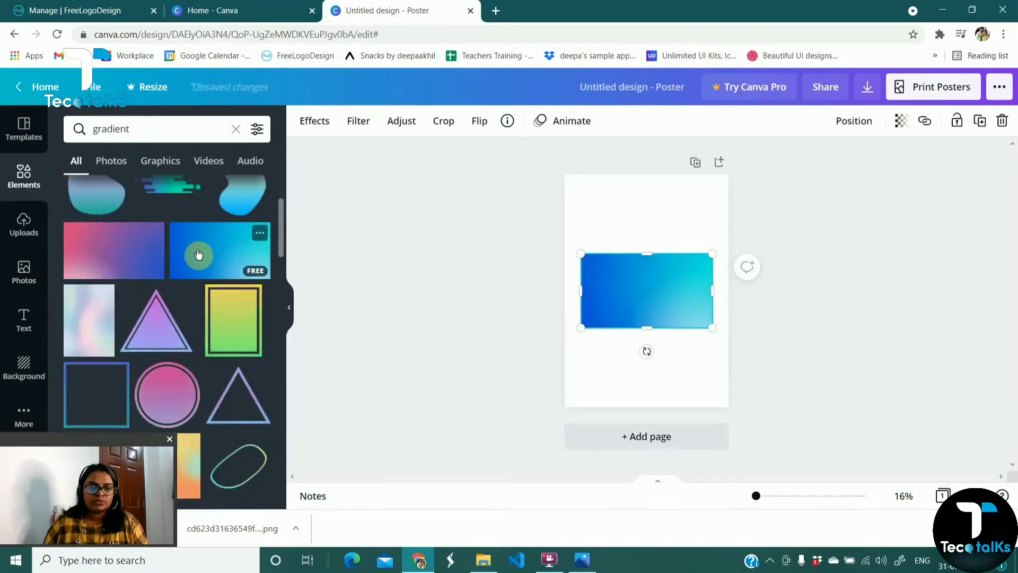
Stretch the blue gradient image to all four page edges so that it covers the whole poster.
drag(648, 254, 655, 174)
drag(712, 254, 727, 254)
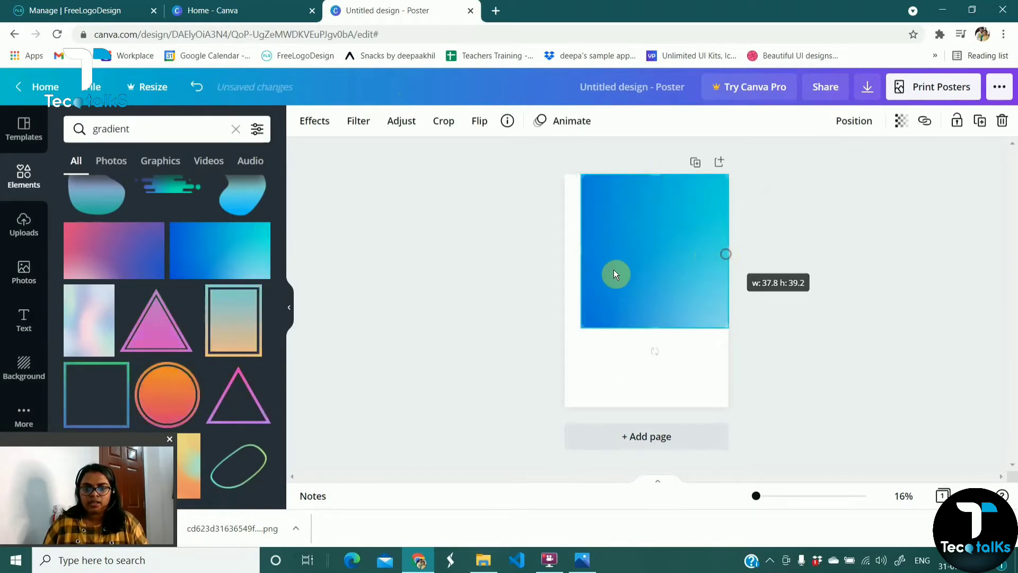
drag(581, 255, 564, 253)
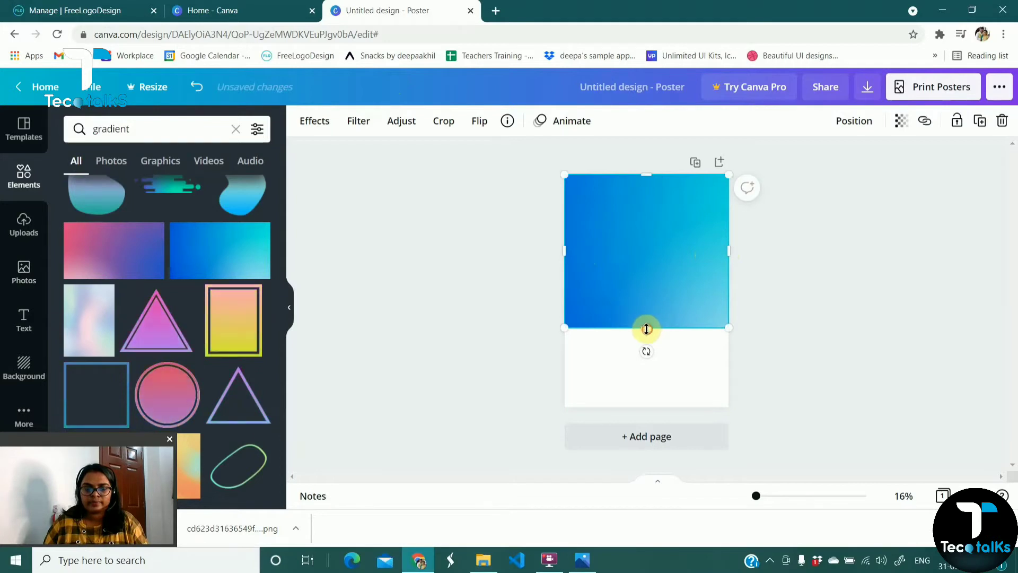
drag(646, 329, 641, 409)
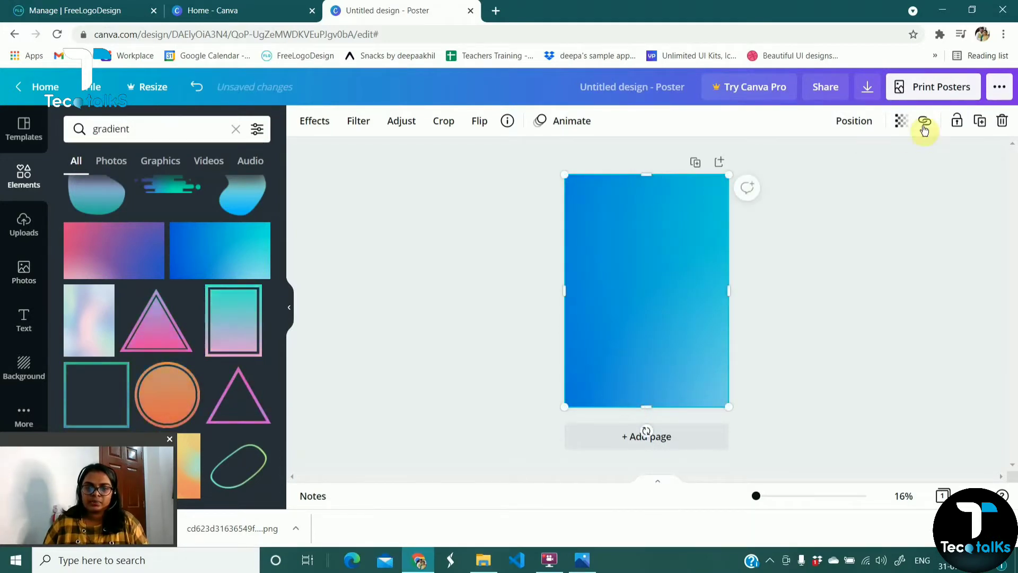
Set the blue gradient image's transparency to 22 and deselect it.
click(902, 120)
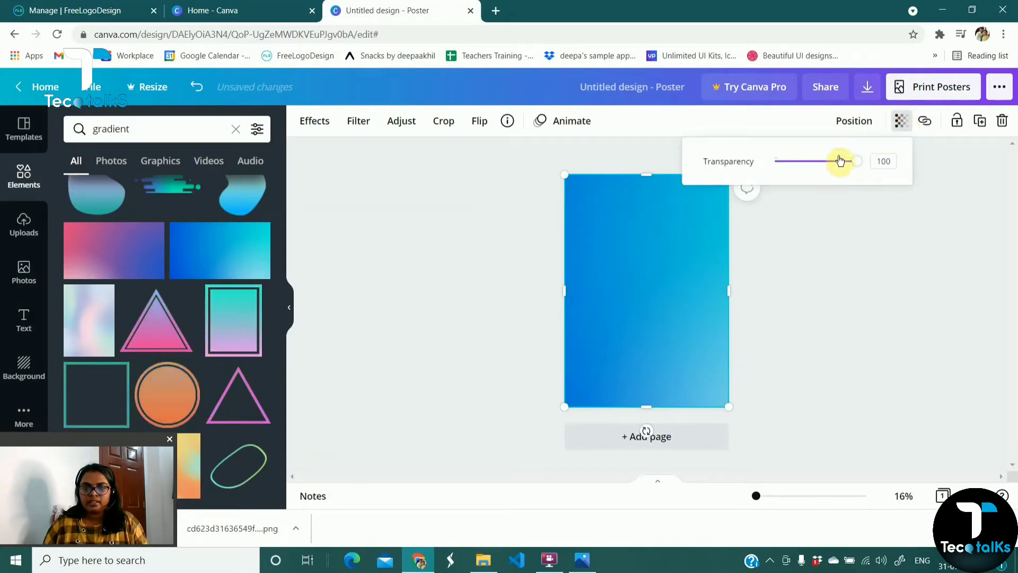
drag(840, 160, 792, 161)
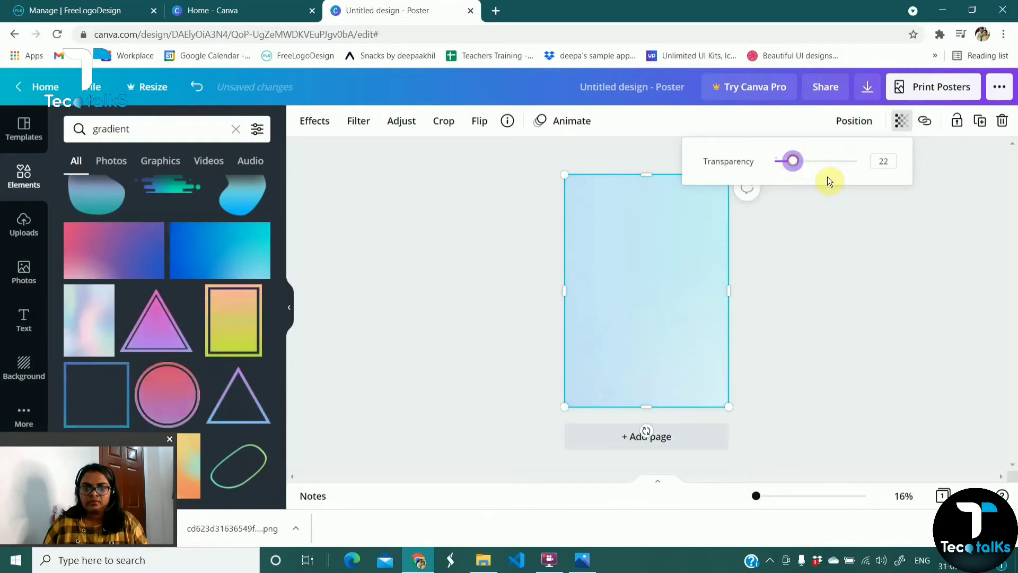
click(814, 211)
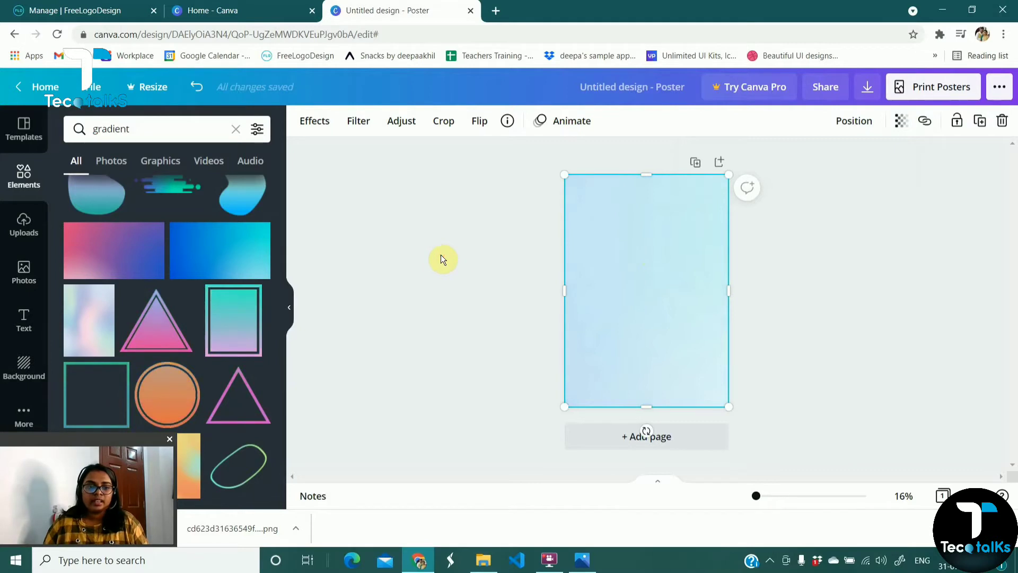
click(549, 278)
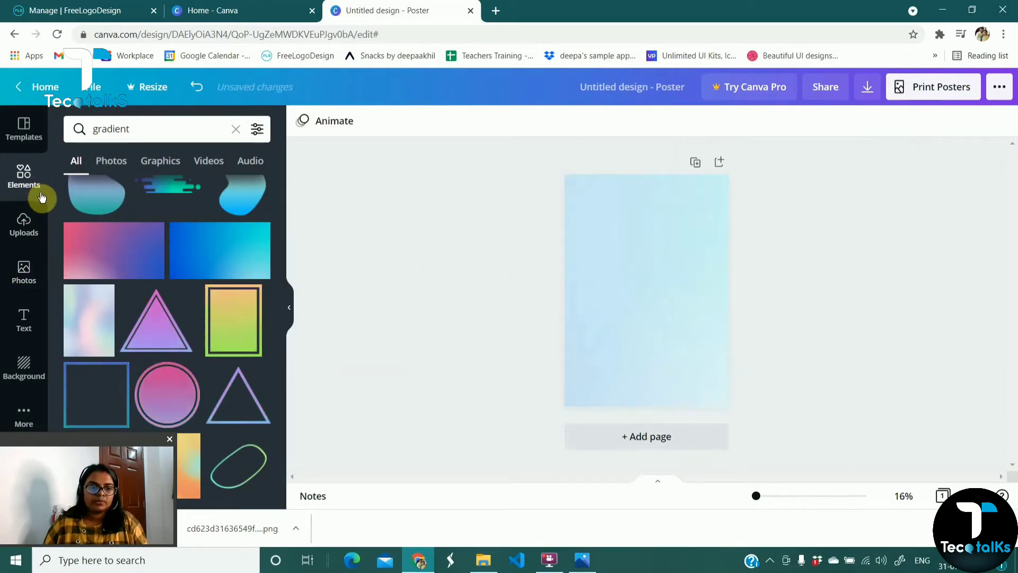
Upload the downloaded "Sample App" logo PNG from the Downloads folder into the design's image uploads.
click(20, 225)
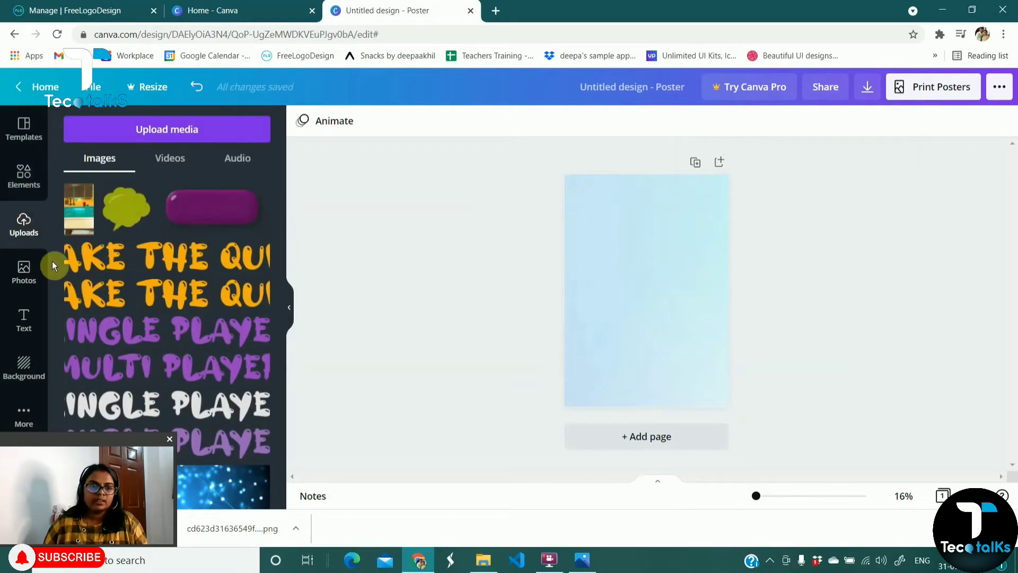
click(167, 130)
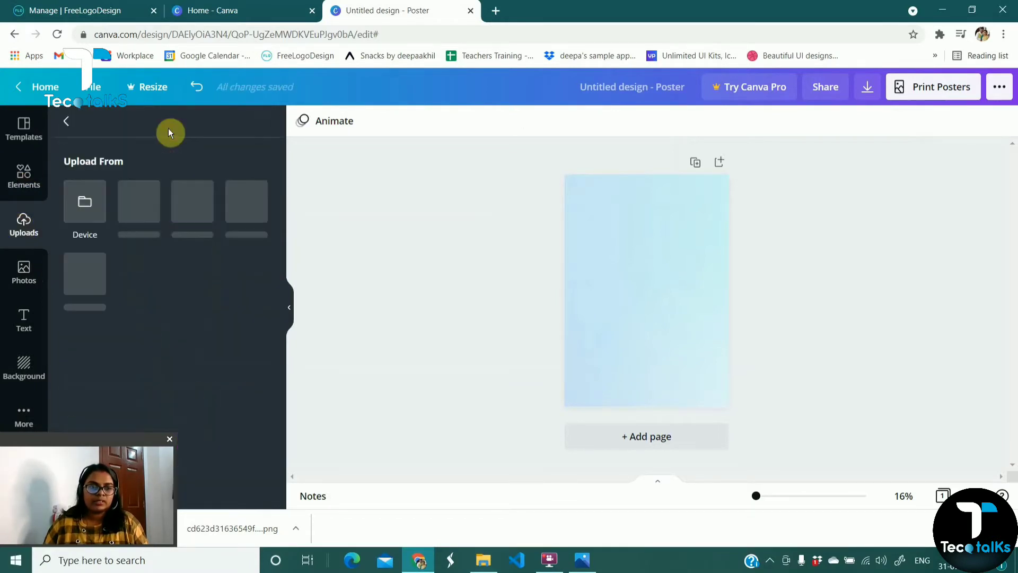
click(85, 207)
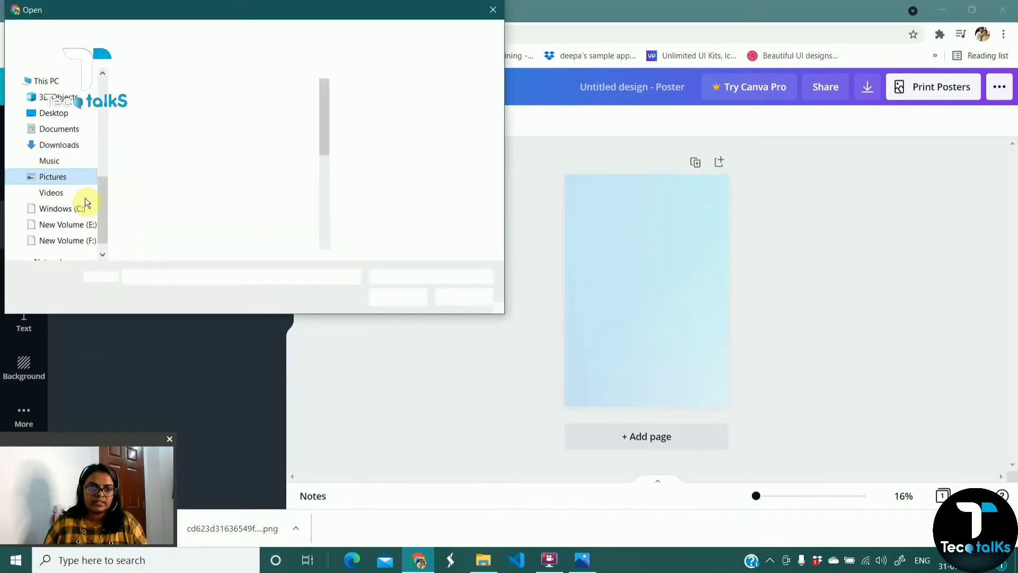
click(69, 144)
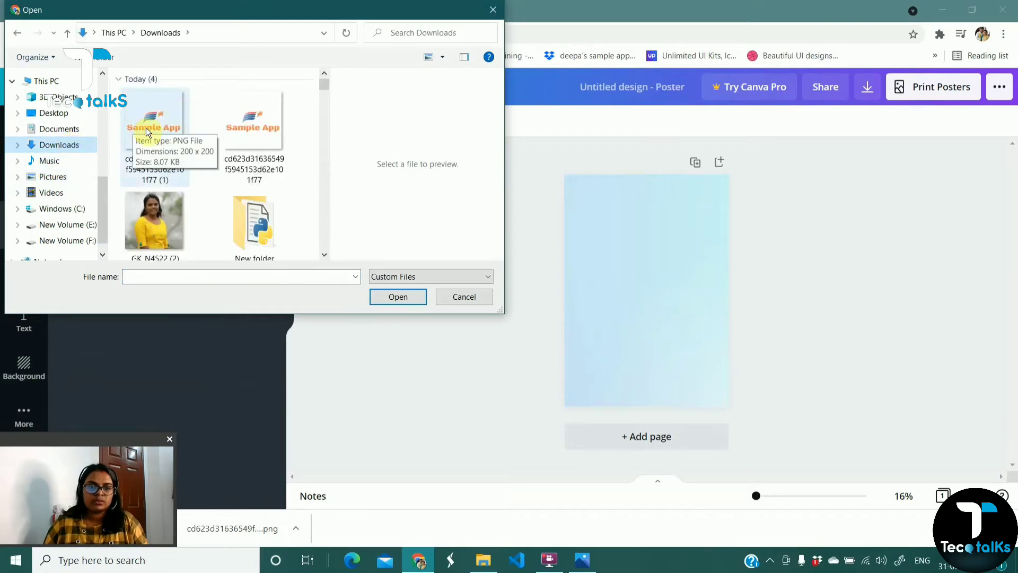
click(155, 128)
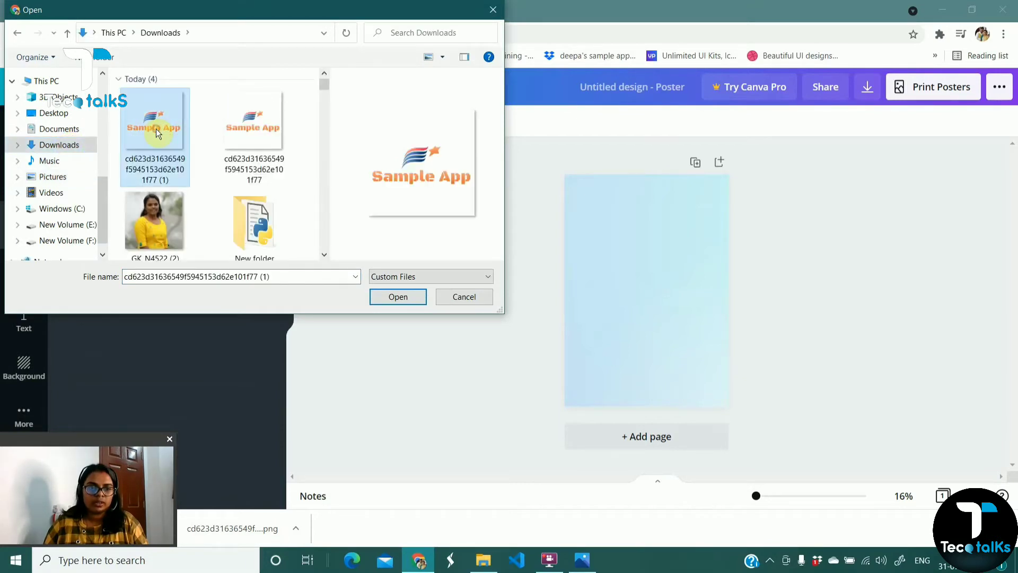
click(407, 296)
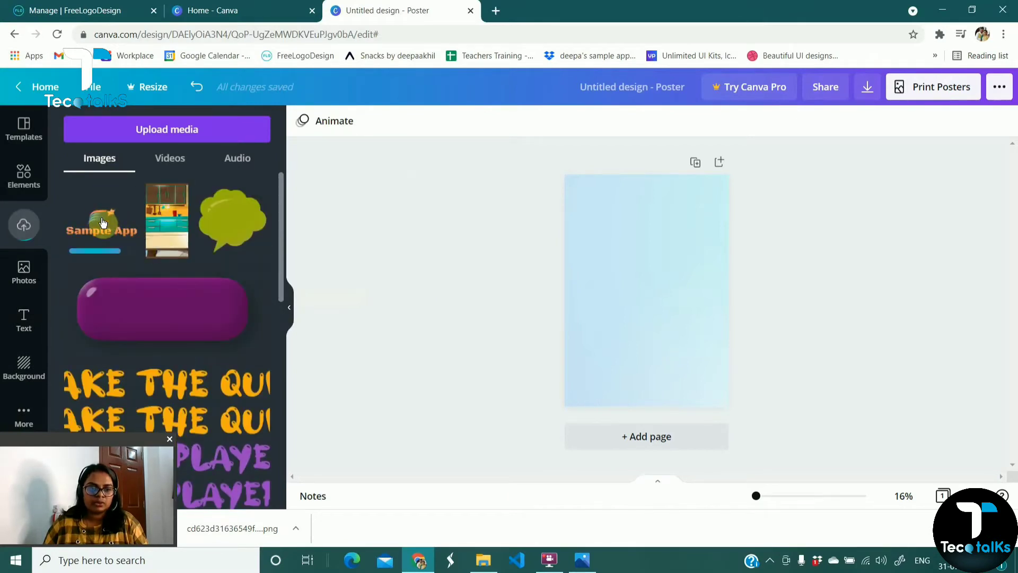
Place the uploaded "Sample App" logo on the poster and enlarge it across the middle of the page.
click(103, 223)
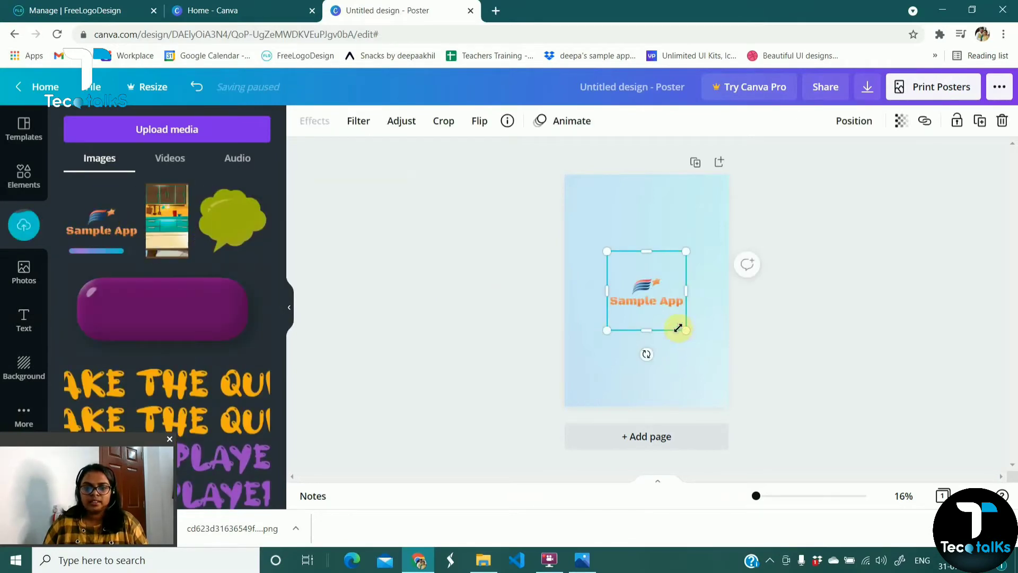
drag(685, 331, 639, 310)
click(516, 294)
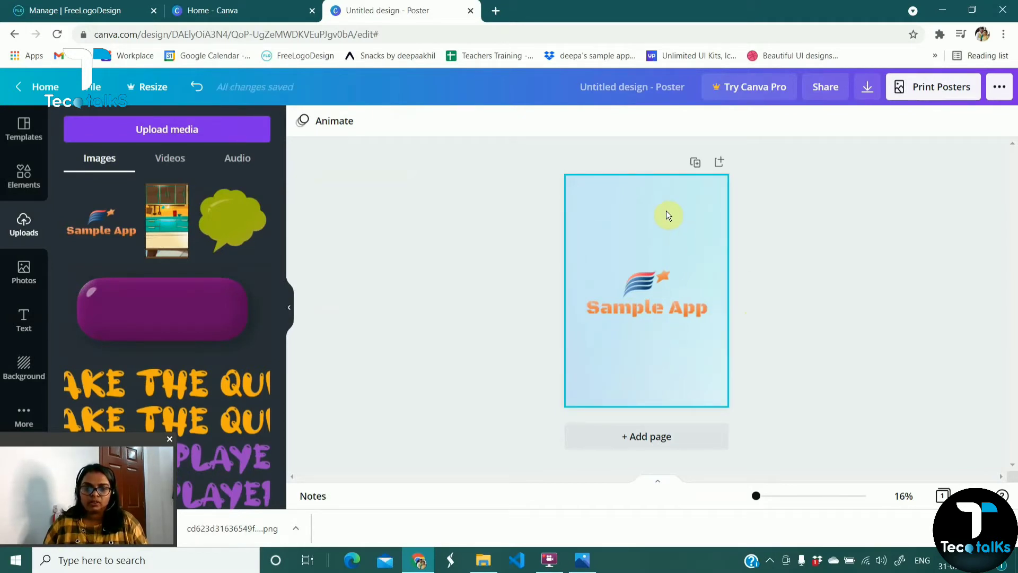
Clear the logo and gradient image from the poster and apply the grey wooden plank background with green ivy.
click(640, 288)
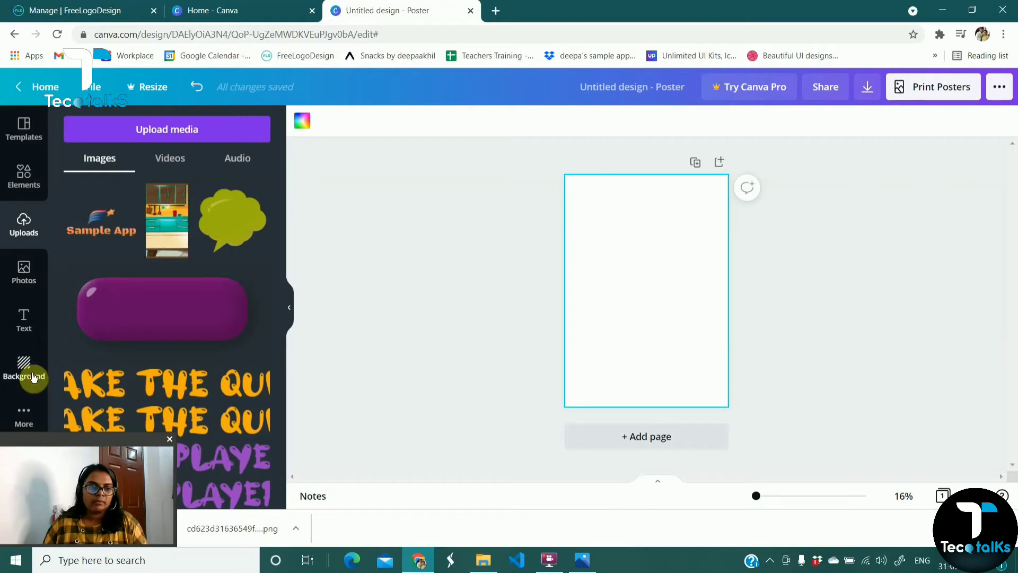
click(33, 377)
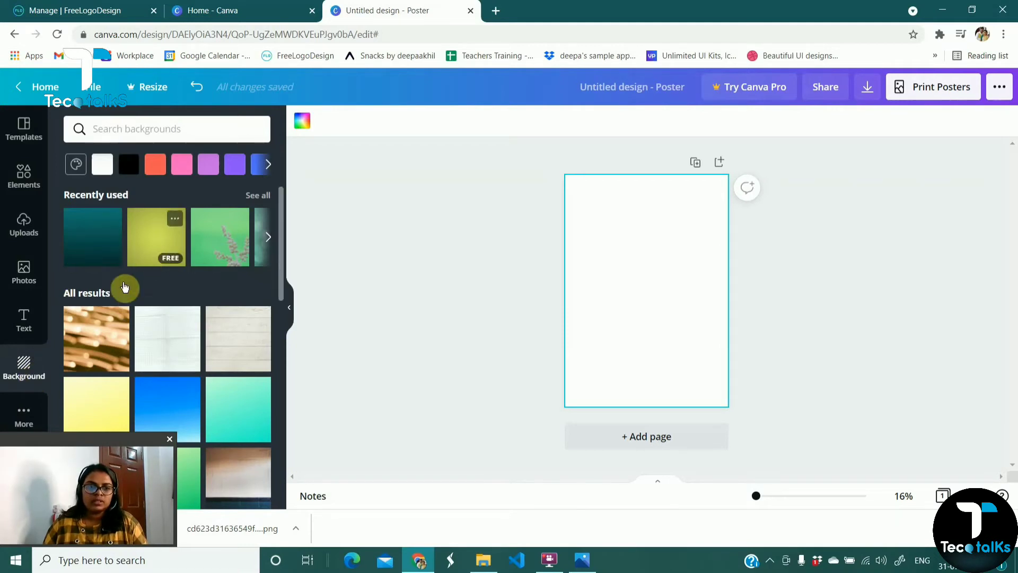
scroll(109, 320, down, 3)
scroll(117, 328, down, 2)
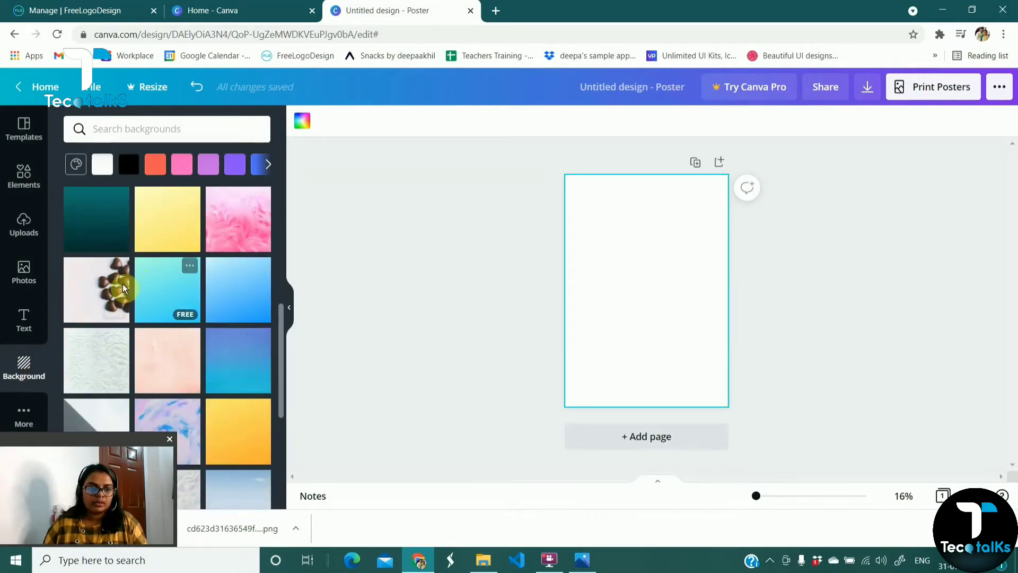
scroll(100, 305, down, 3)
scroll(99, 304, down, 2)
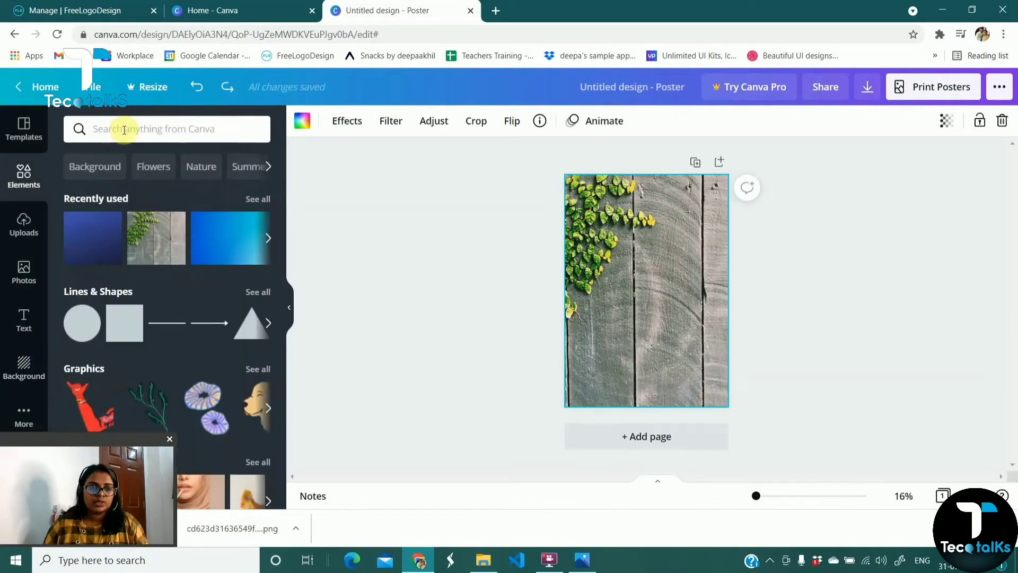
Search the elements for "gradient" and add the free yellow-to-orange gradient image to the poster.
click(125, 130)
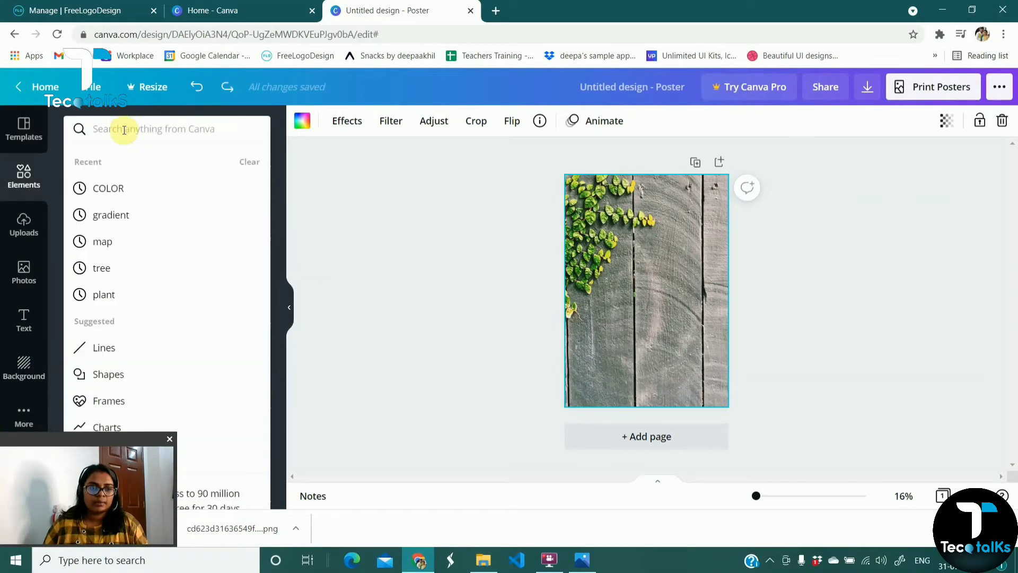
click(122, 218)
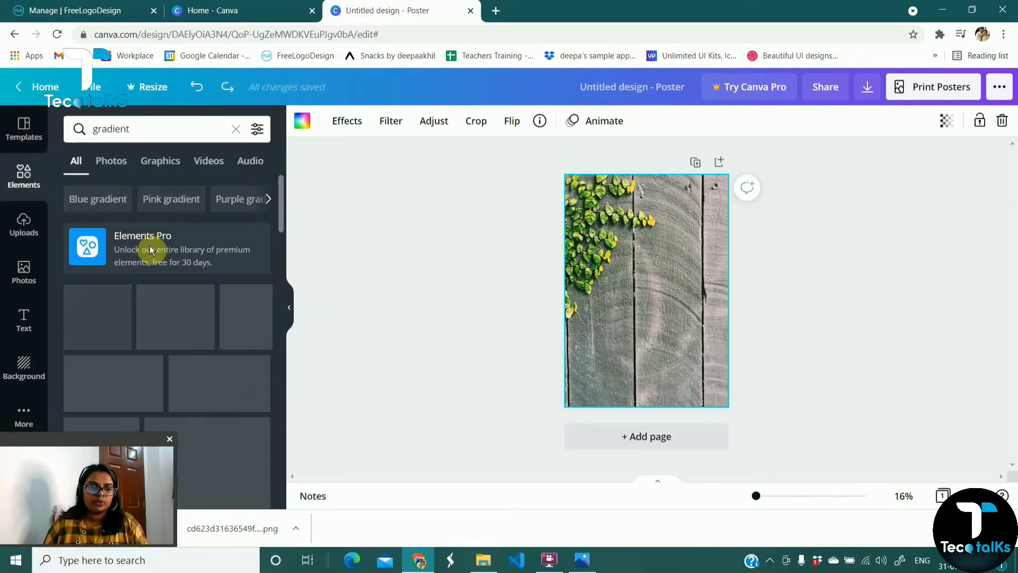
scroll(132, 297, down, 1)
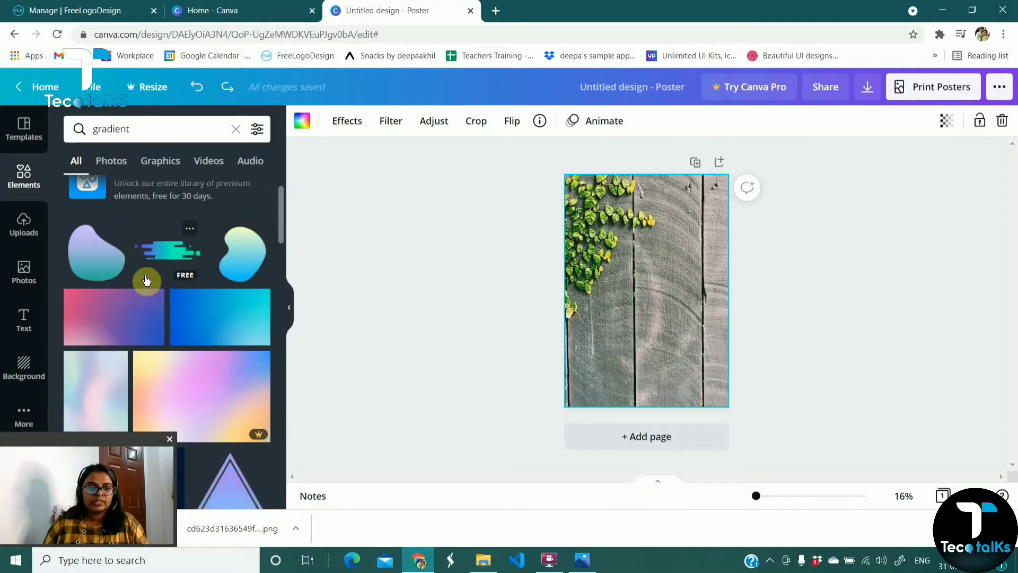
scroll(135, 297, down, 1)
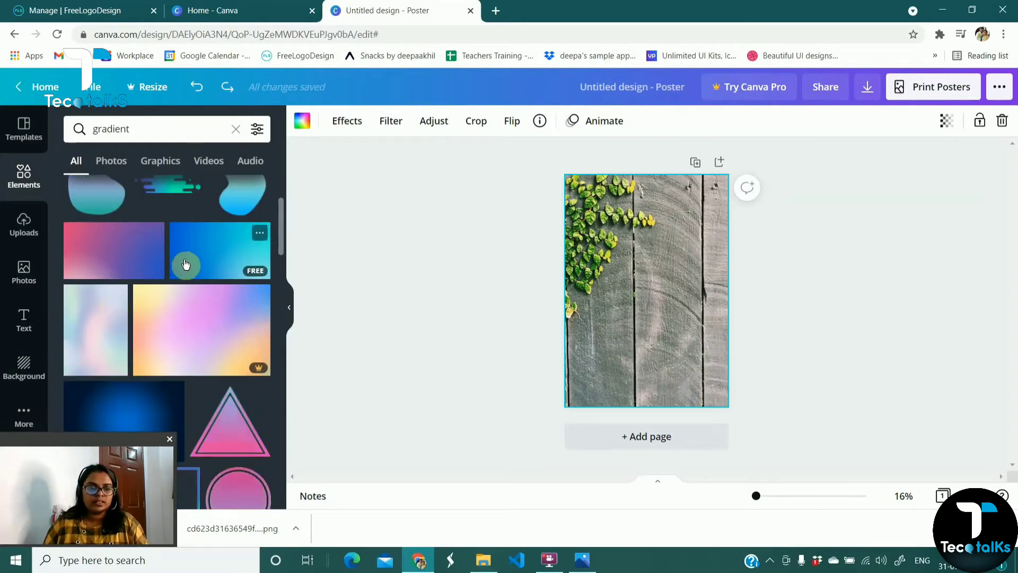
scroll(185, 265, down, 6)
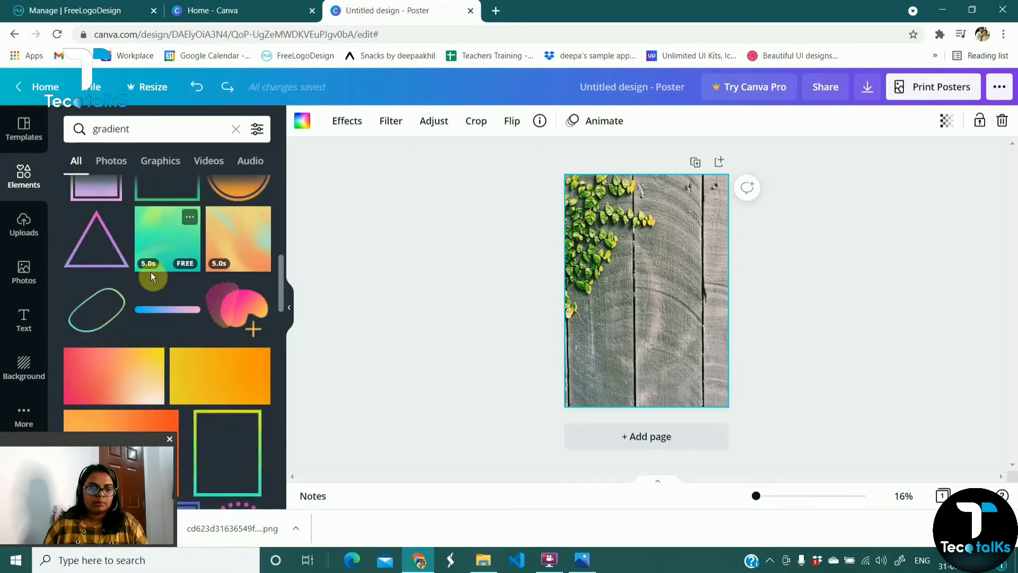
scroll(151, 272, down, 2)
click(196, 246)
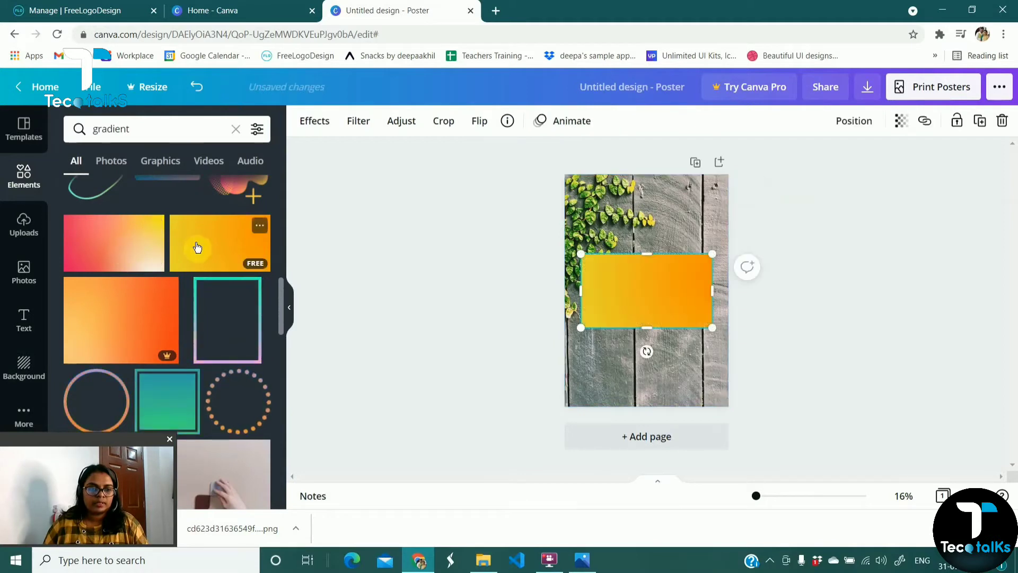
Stretch the yellow-to-orange gradient image on all four sides to cover the whole poster page.
drag(647, 254, 643, 166)
drag(711, 255, 724, 253)
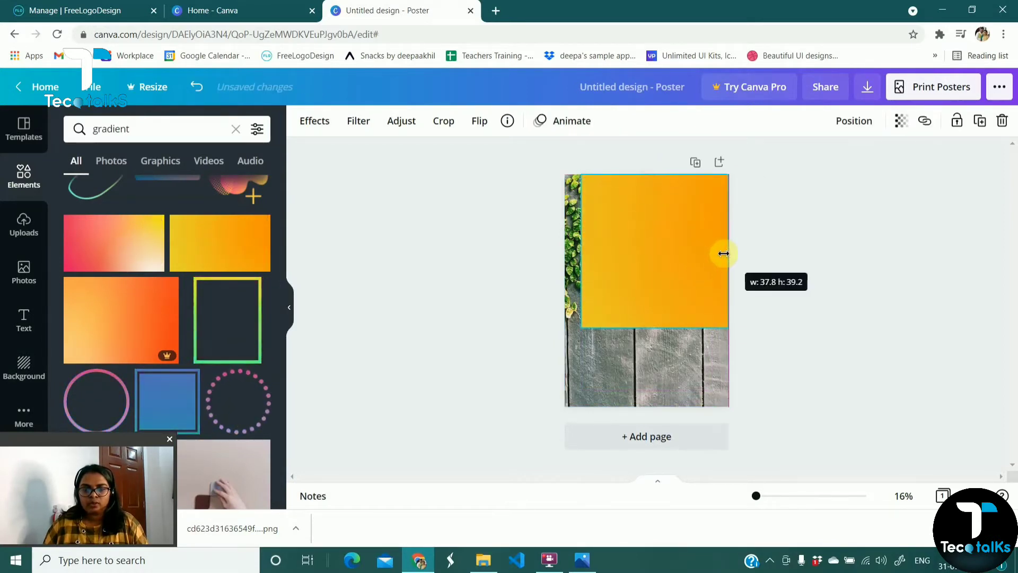
drag(584, 256, 568, 255)
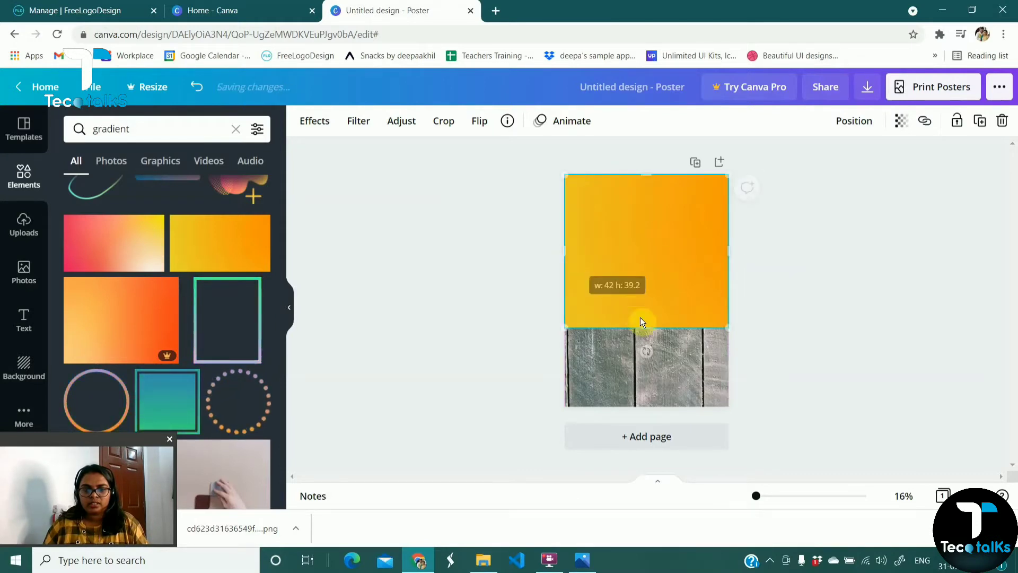
drag(652, 328, 653, 407)
Lower the orange gradient image's transparency value so the wooden plank background shows through it.
click(901, 121)
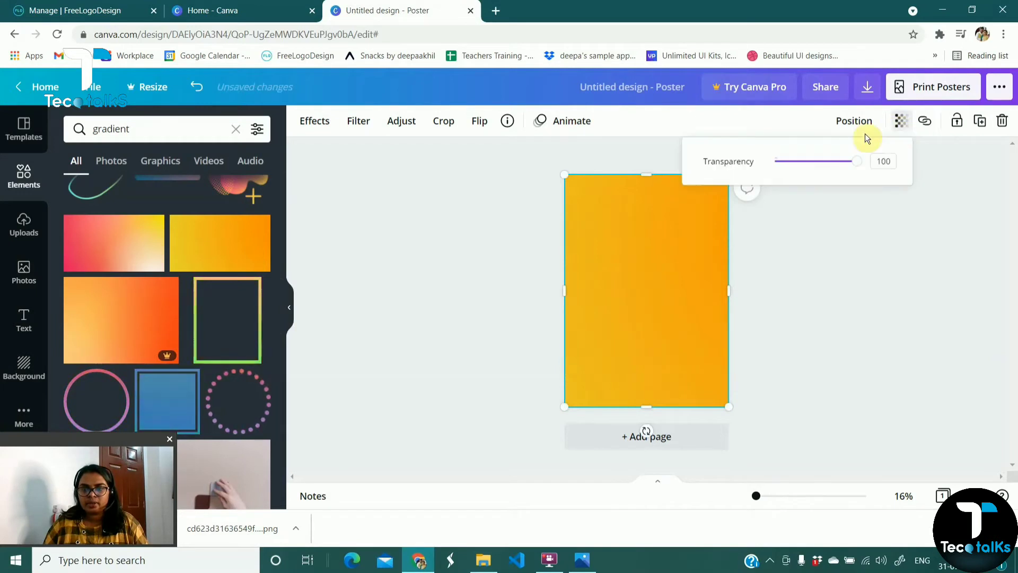
click(821, 162)
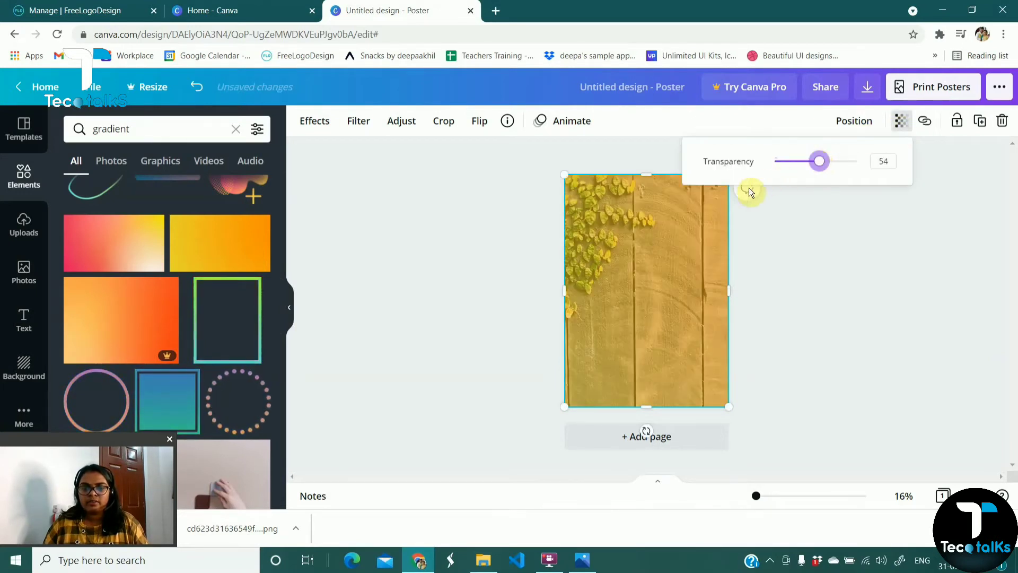
mouse_move(819, 161)
mouse_down()
mouse_move(806, 161)
mouse_move(826, 162)
mouse_up()
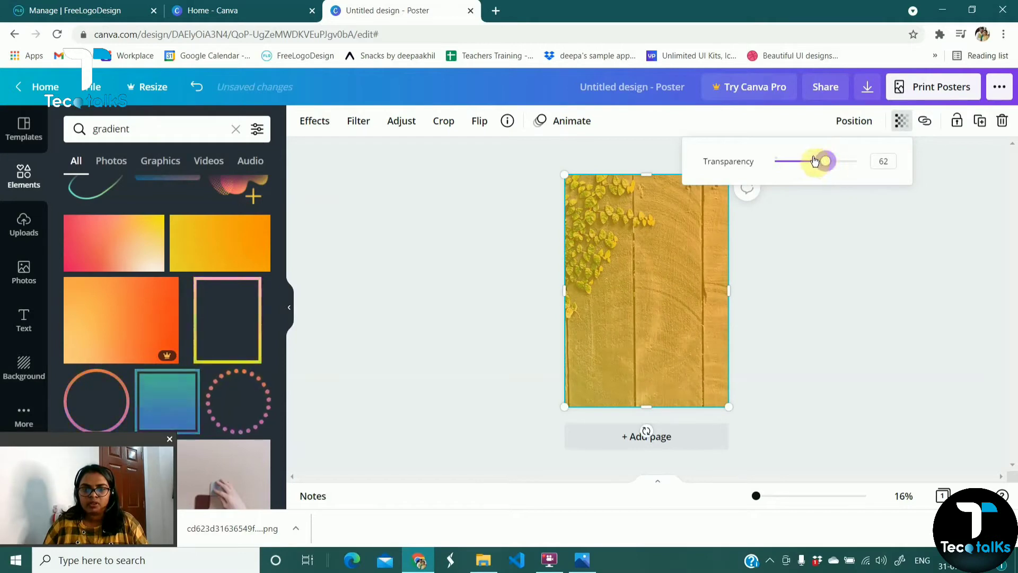
click(813, 162)
click(701, 260)
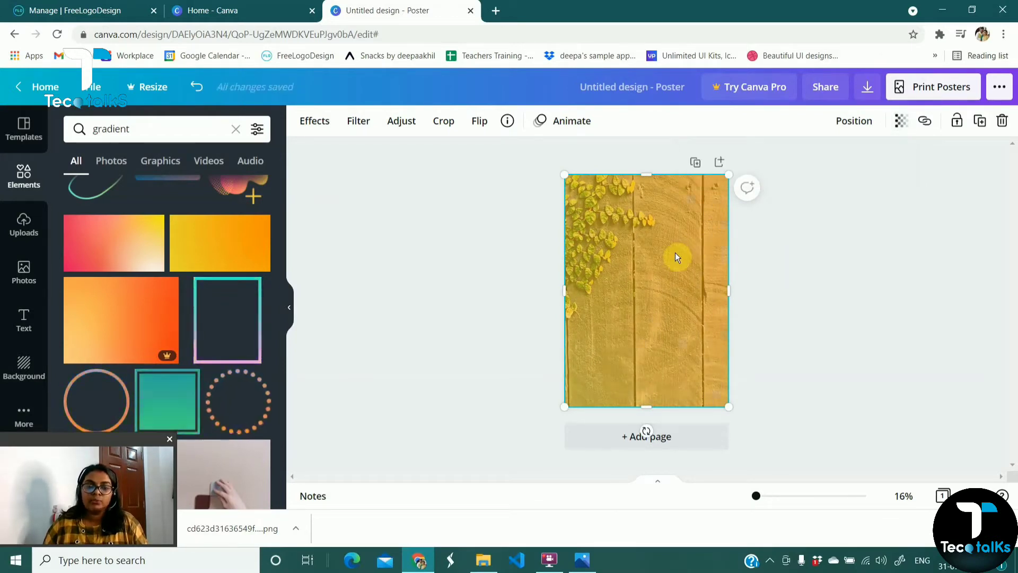
Look through more gradient elements and the Photogenic effects available for the orange gradient image.
scroll(141, 266, down, 5)
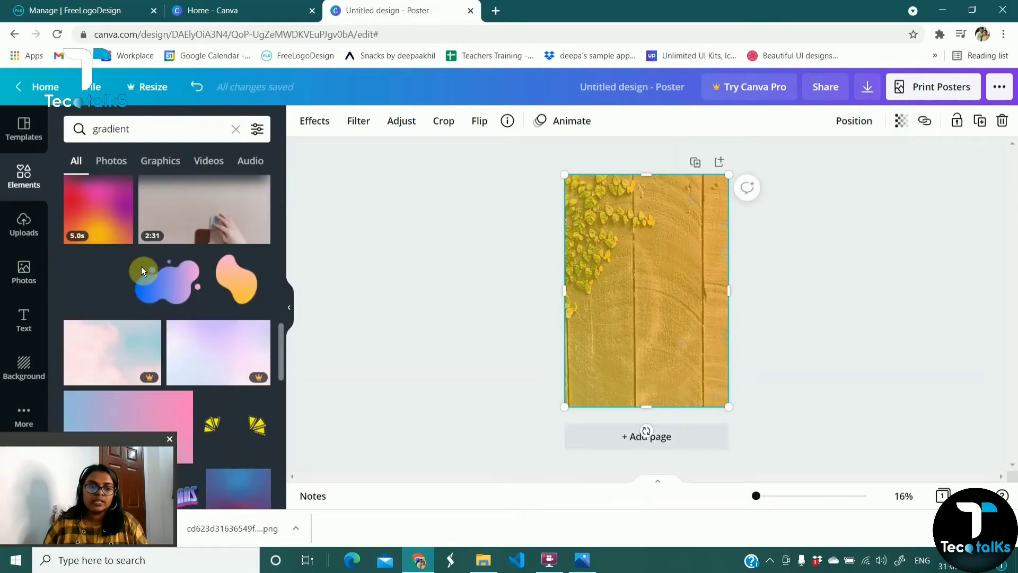
scroll(182, 345, down, 3)
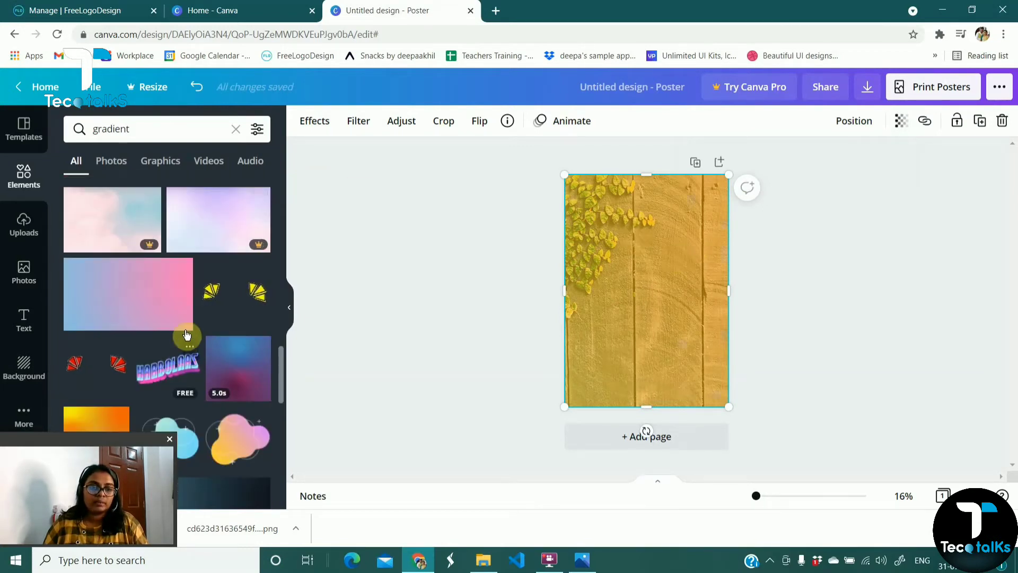
click(317, 122)
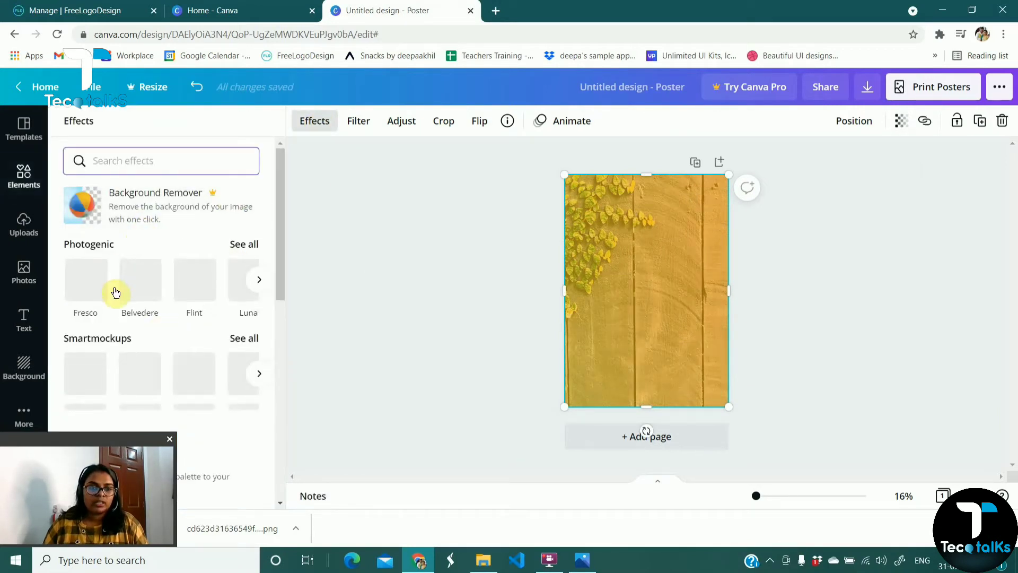
click(244, 245)
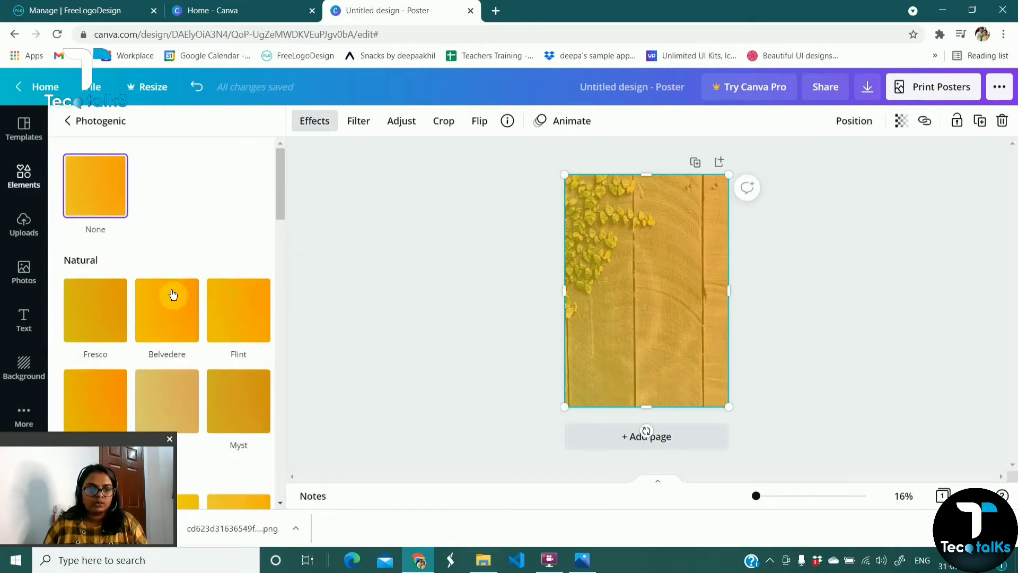
scroll(173, 295, down, 6)
scroll(182, 336, down, 5)
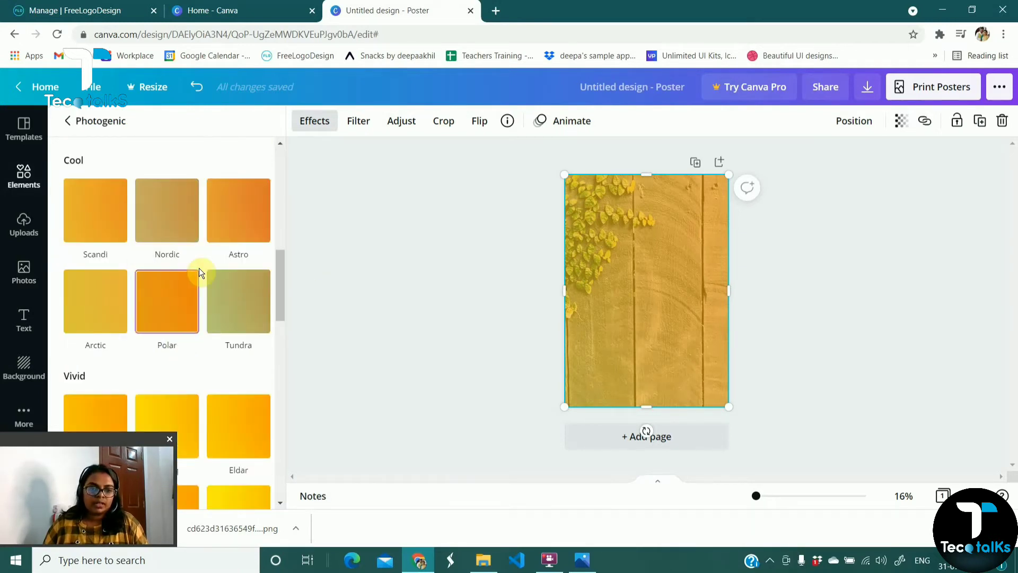
click(74, 120)
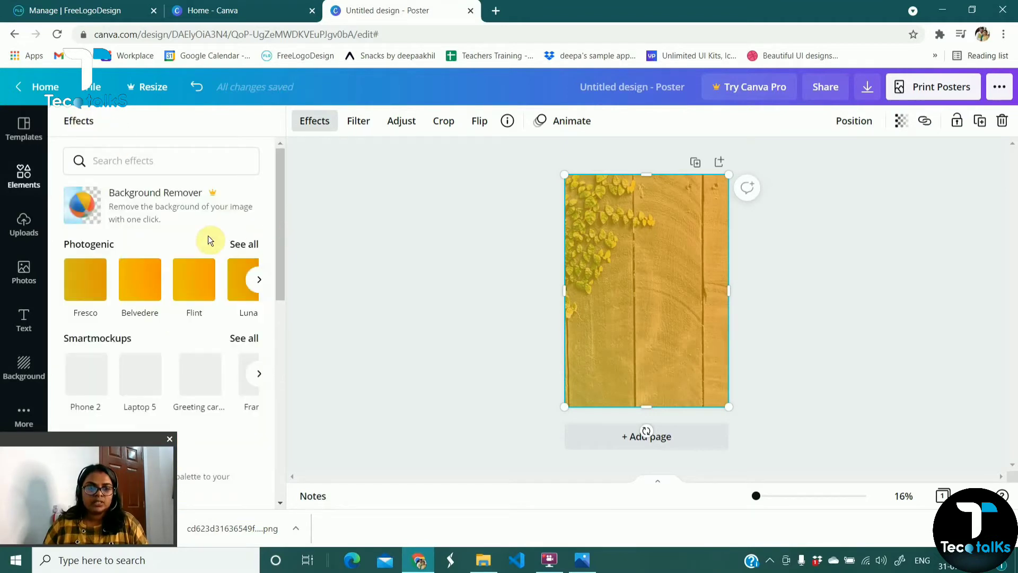
click(472, 289)
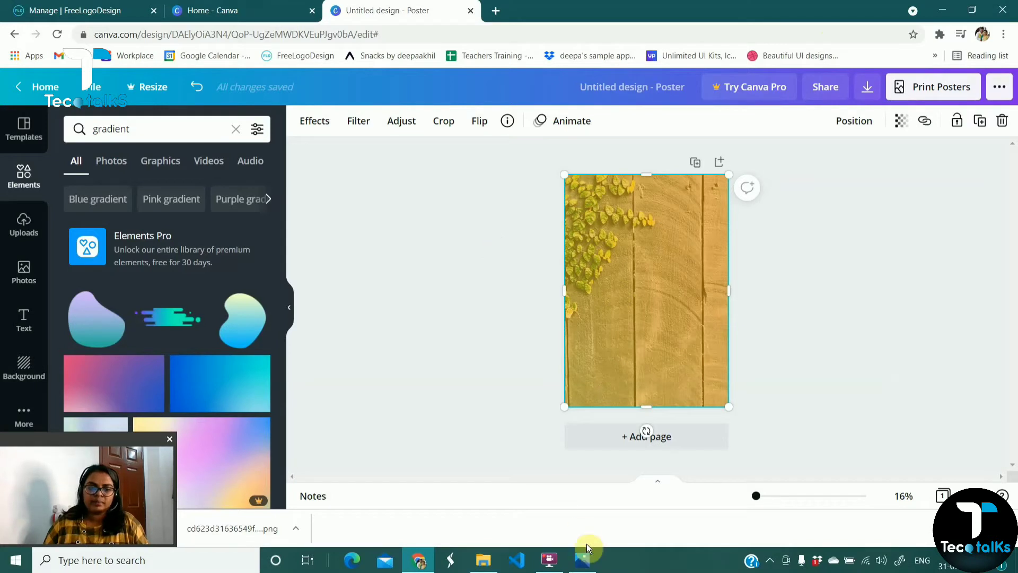
Switch to Photos to view the sample app screens in three.jpg and return to the Canva poster.
mouse_move(587, 543)
click(548, 429)
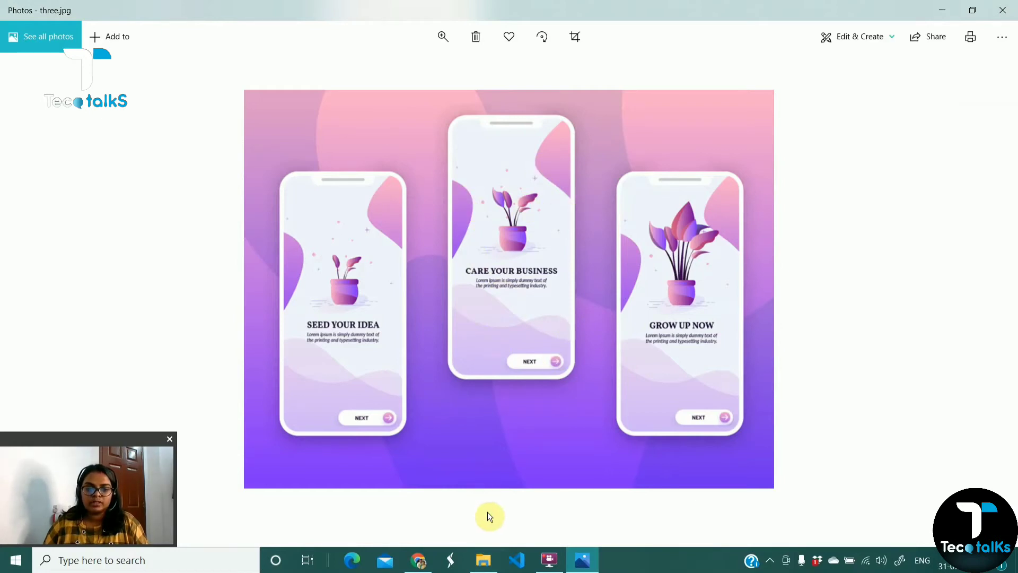
click(423, 562)
Replace the poster's background with the free mint-to-light-blue gradient and lower its transparency value.
key(ctrl+z)
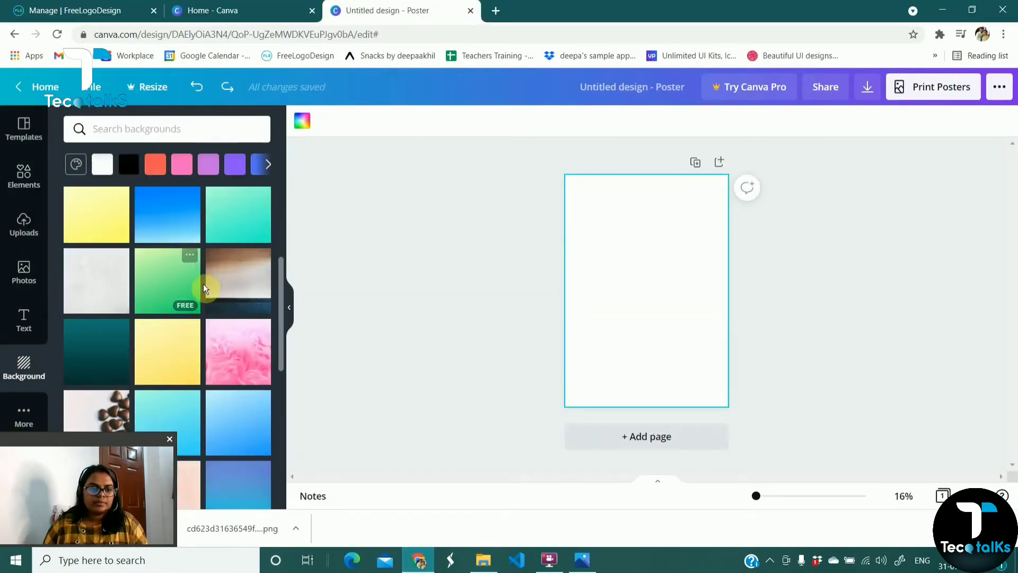
scroll(142, 286, down, 4)
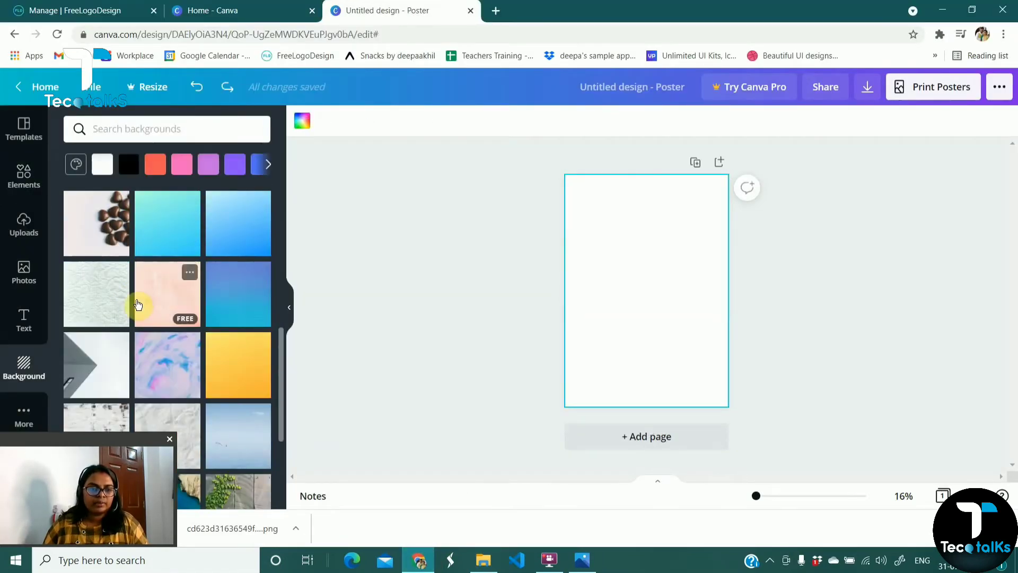
scroll(119, 306, up, 4)
click(167, 342)
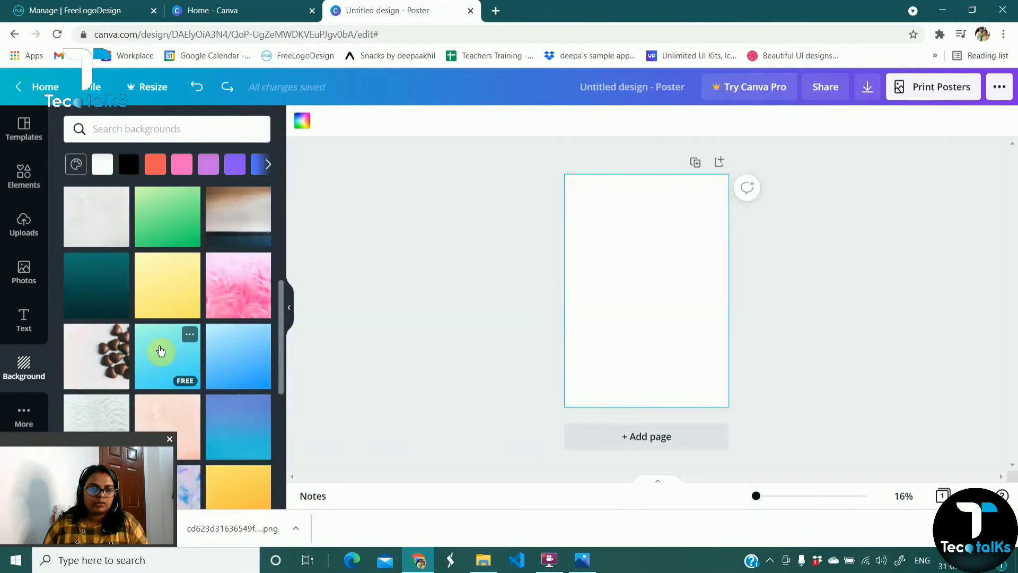
click(948, 122)
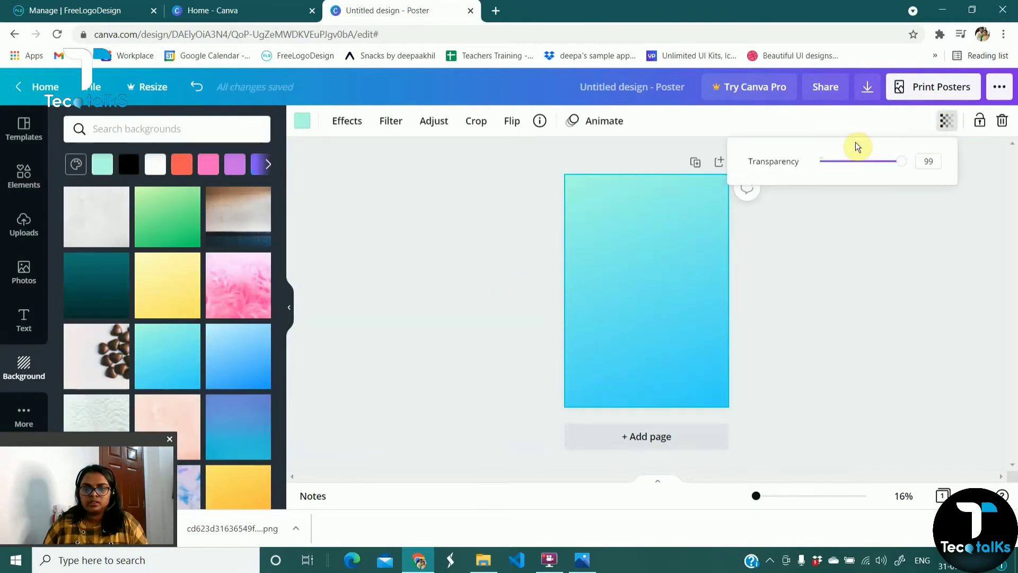
click(868, 162)
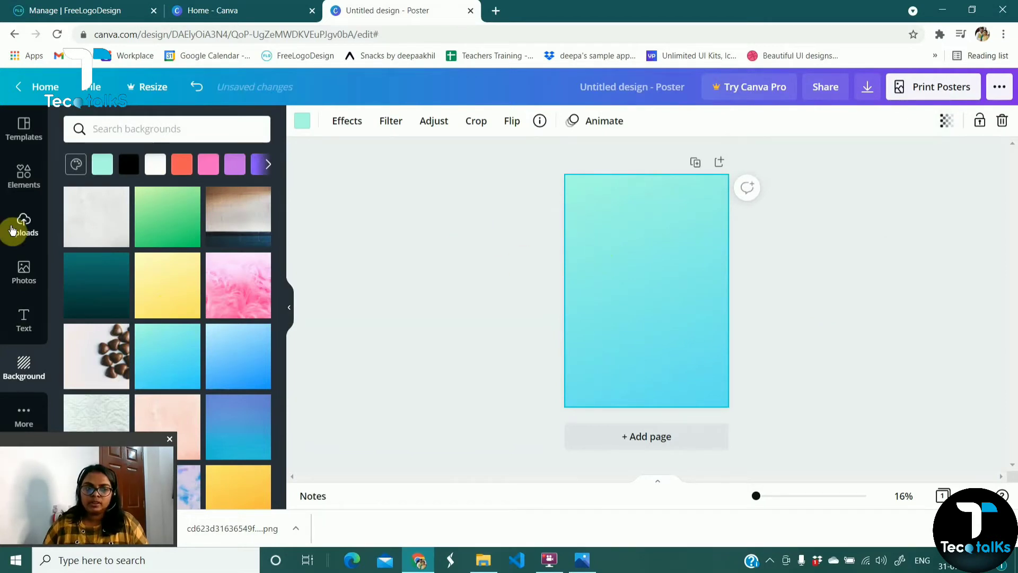
Clear the previous element search and show the full Gradient collection of graphics.
click(23, 173)
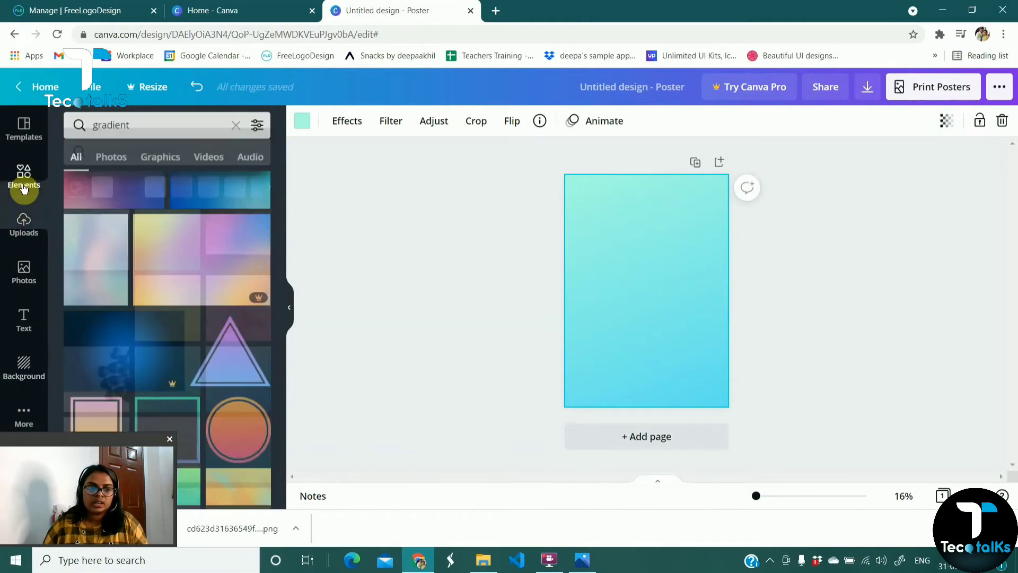
click(235, 129)
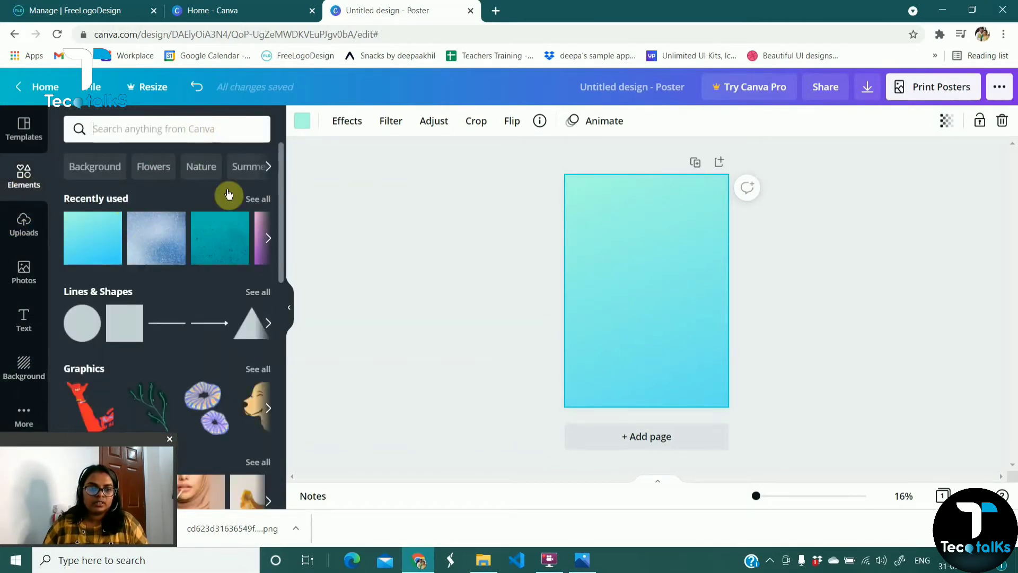
scroll(141, 299, down, 3)
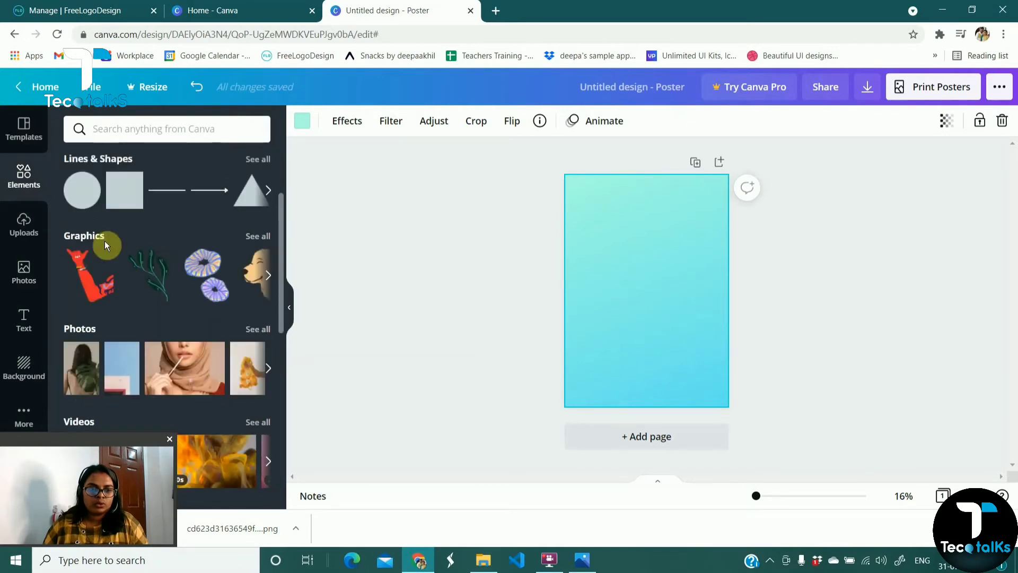
click(259, 236)
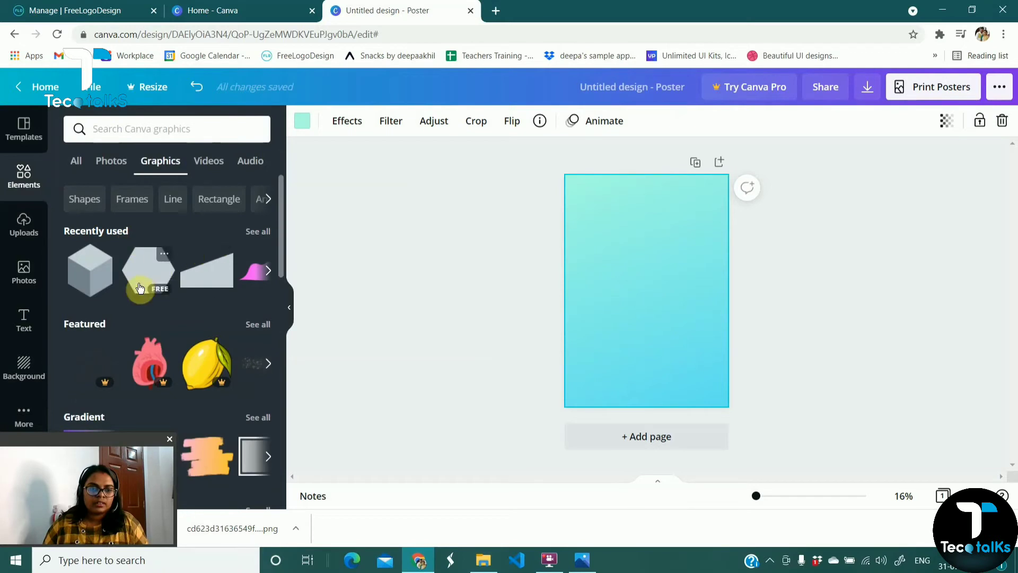
scroll(120, 300, down, 3)
scroll(163, 286, down, 2)
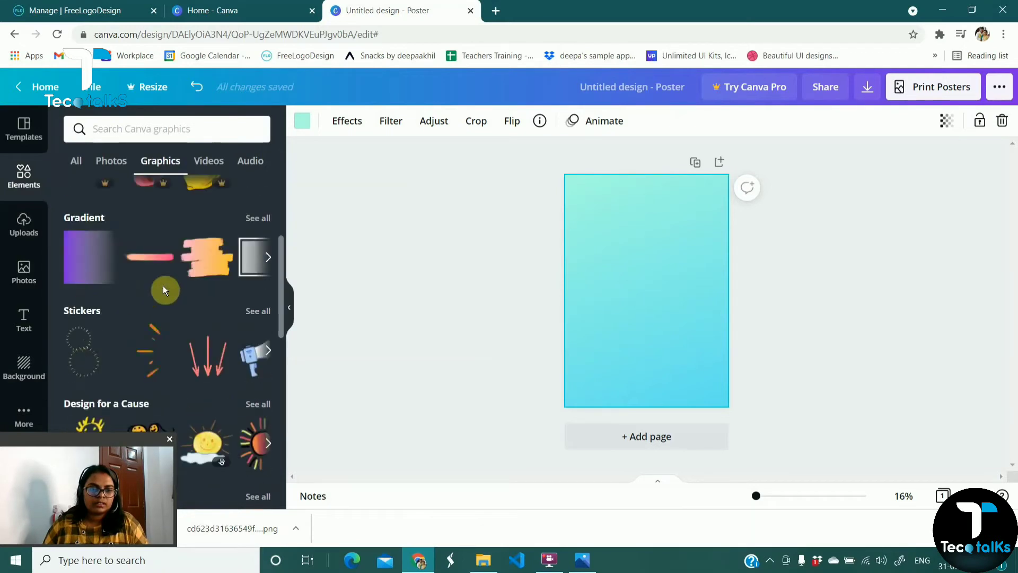
click(257, 220)
Add the free purple-to-teal gradient blob, enlarge it and place it overlapping the poster's top-right corner.
scroll(159, 282, down, 4)
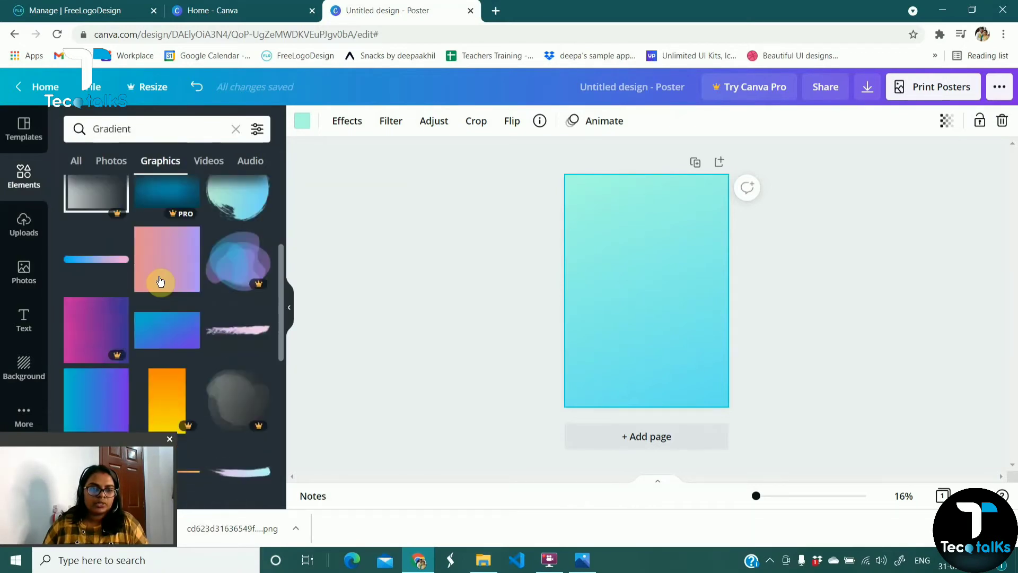
scroll(141, 277, up, 3)
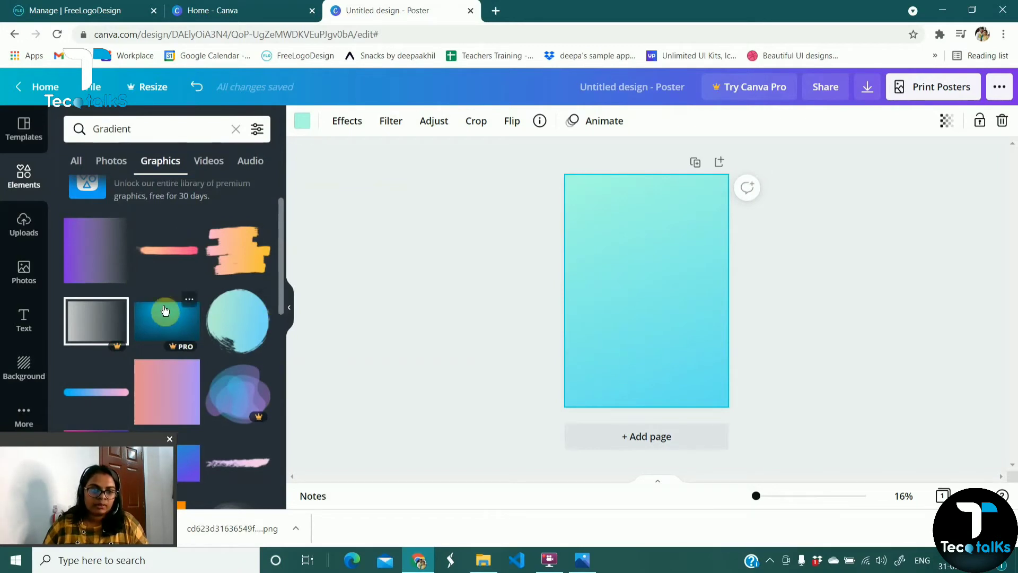
scroll(122, 308, down, 5)
click(100, 338)
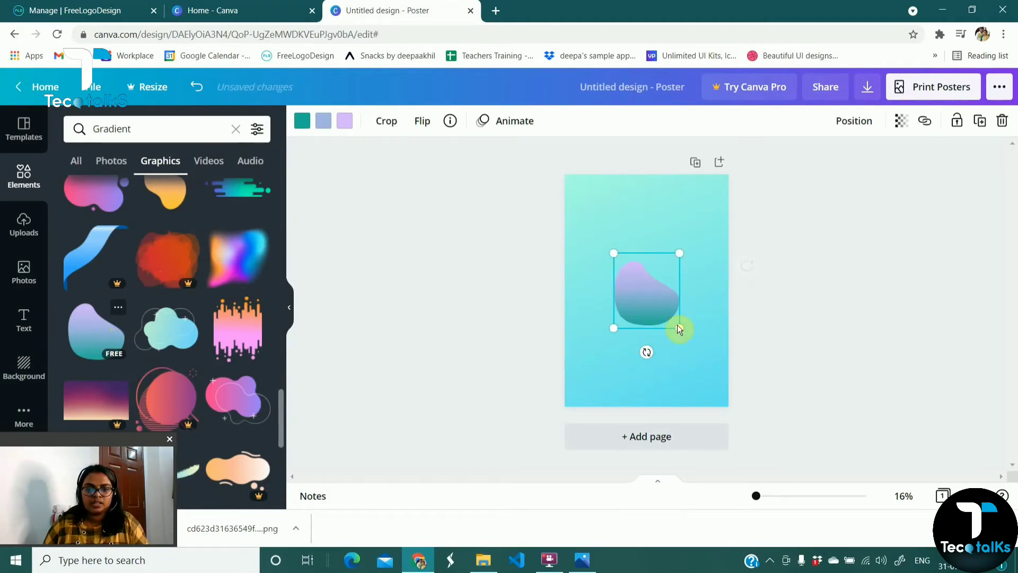
drag(675, 324, 713, 363)
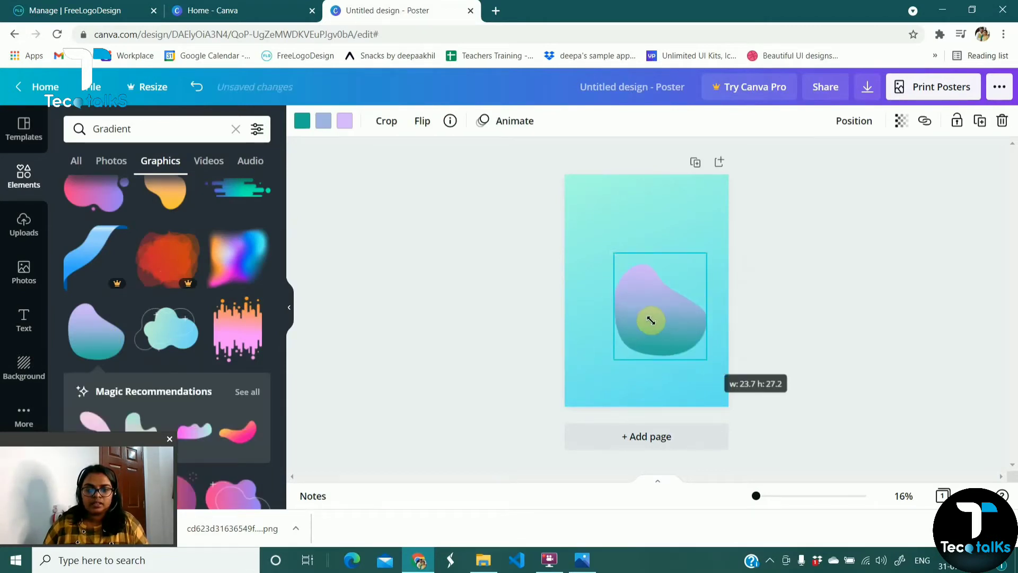
drag(650, 318, 714, 207)
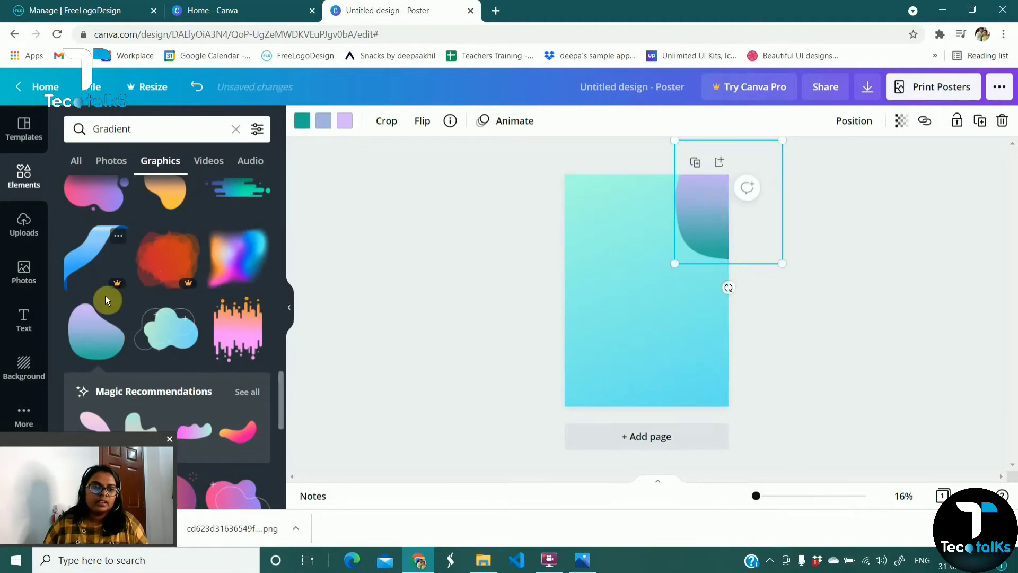
Add the free pink-to-purple blob with small dots, enlarge it and place it overlapping the poster's bottom-left corner.
scroll(105, 294, up, 1)
click(104, 265)
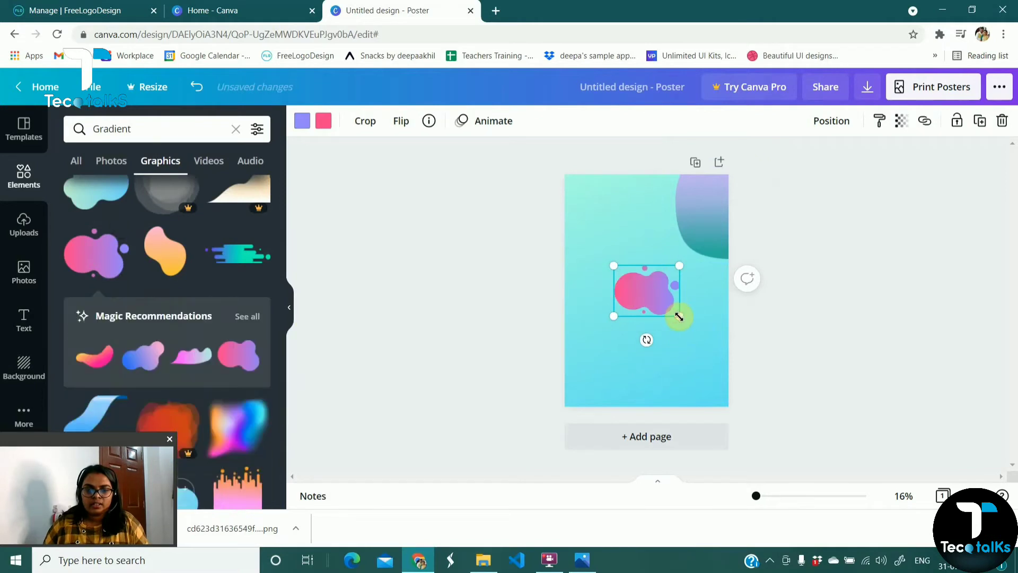
drag(679, 317, 567, 371)
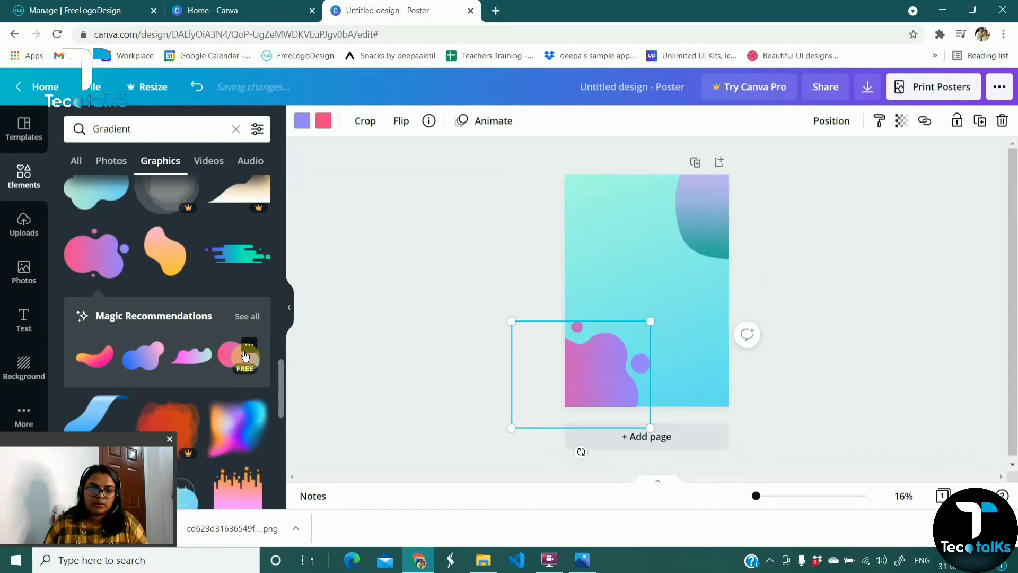
Add the recommended free pink-to-purple blob, enlarge it and place it overlapping the poster's bottom-right corner.
click(247, 347)
click(237, 355)
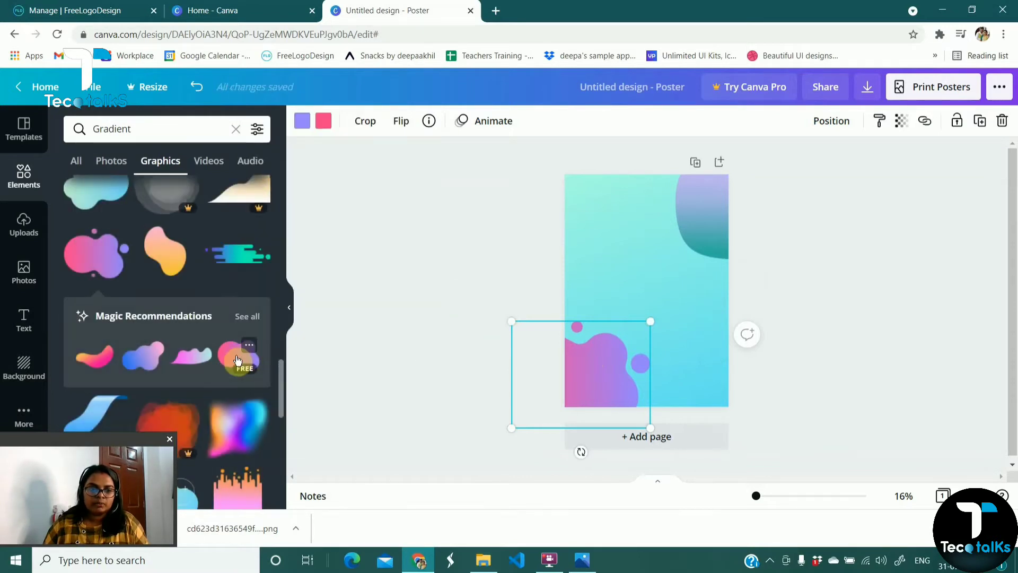
click(236, 355)
drag(675, 307, 721, 354)
drag(666, 323, 746, 391)
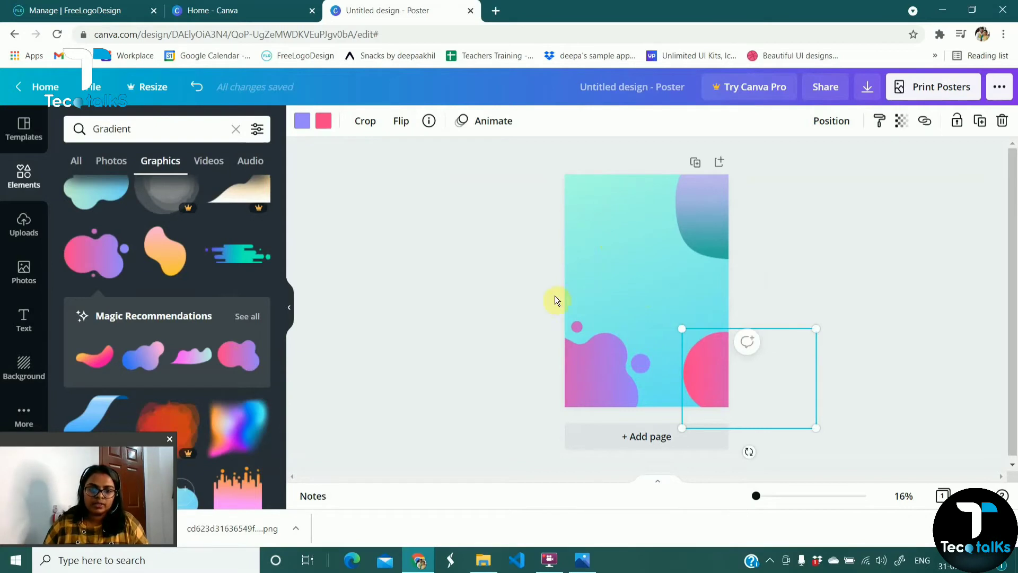
Remove the two pink-to-purple blobs from the bottom corners of the poster.
scroll(184, 323, down, 5)
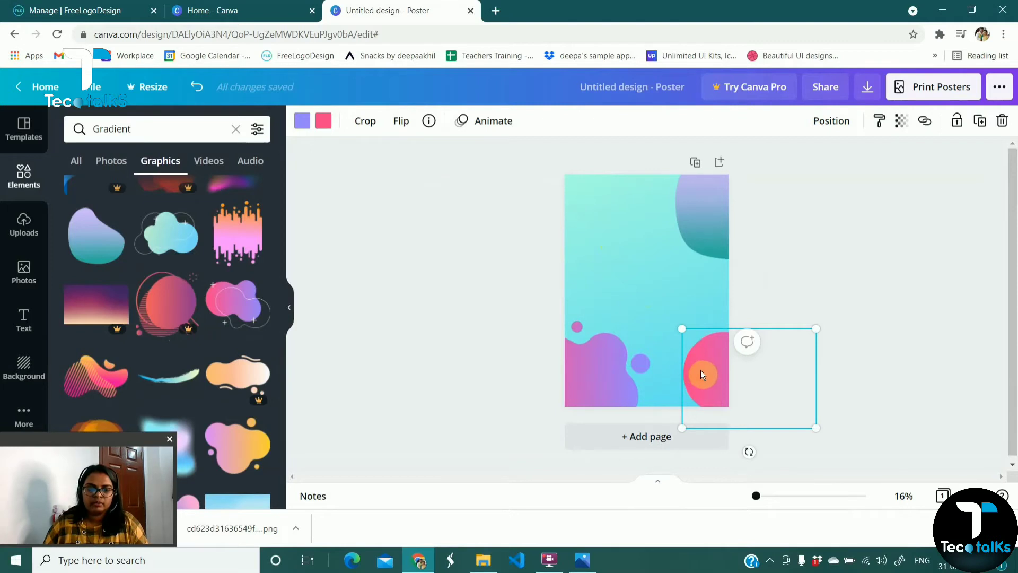
drag(606, 374, 466, 344)
drag(686, 369, 366, 323)
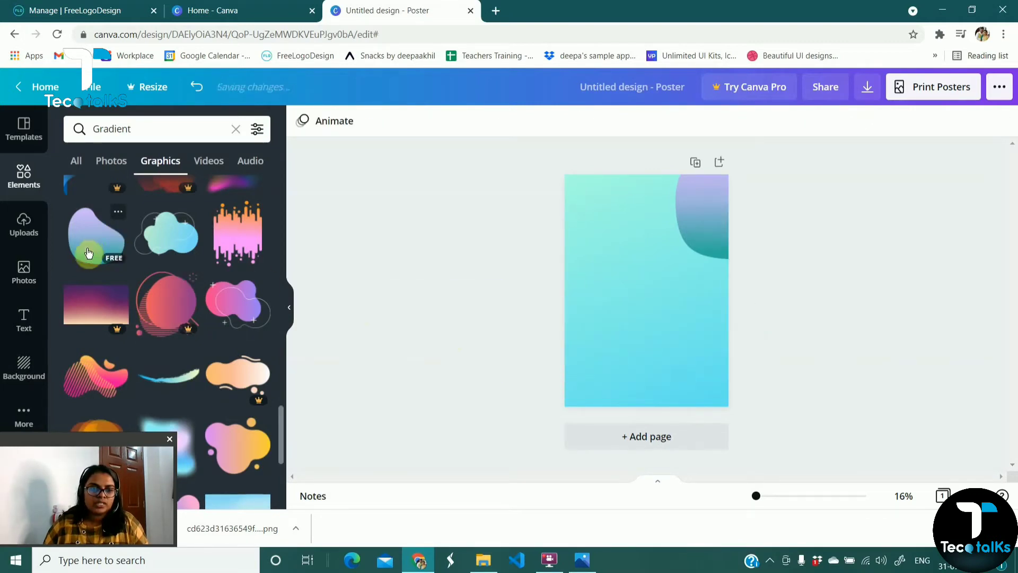
Add the orange-to-pink wave graphic with diagonal stripes, enlarge it and place it across the poster's bottom edge.
scroll(101, 313, down, 3)
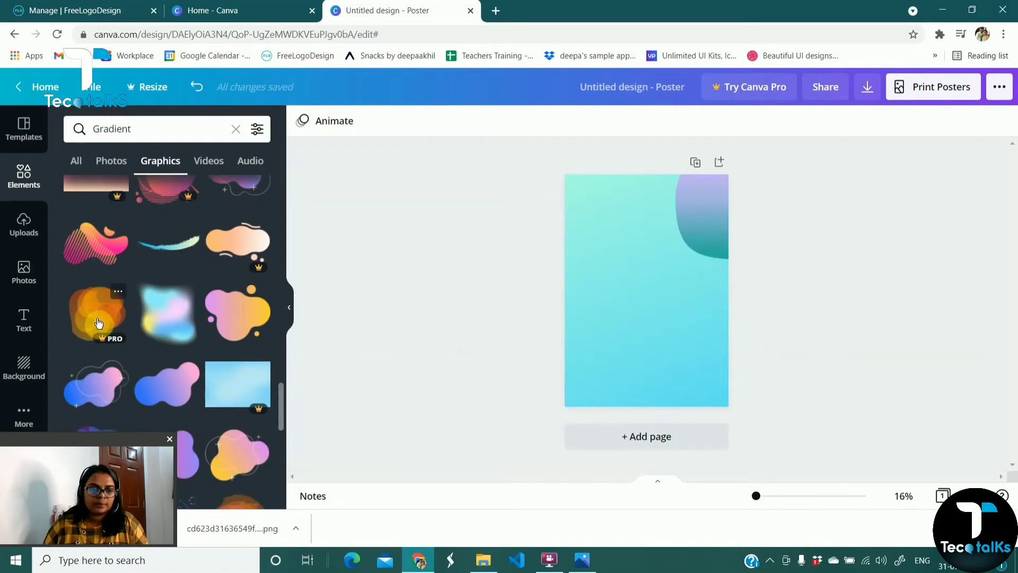
click(106, 245)
drag(671, 308, 772, 398)
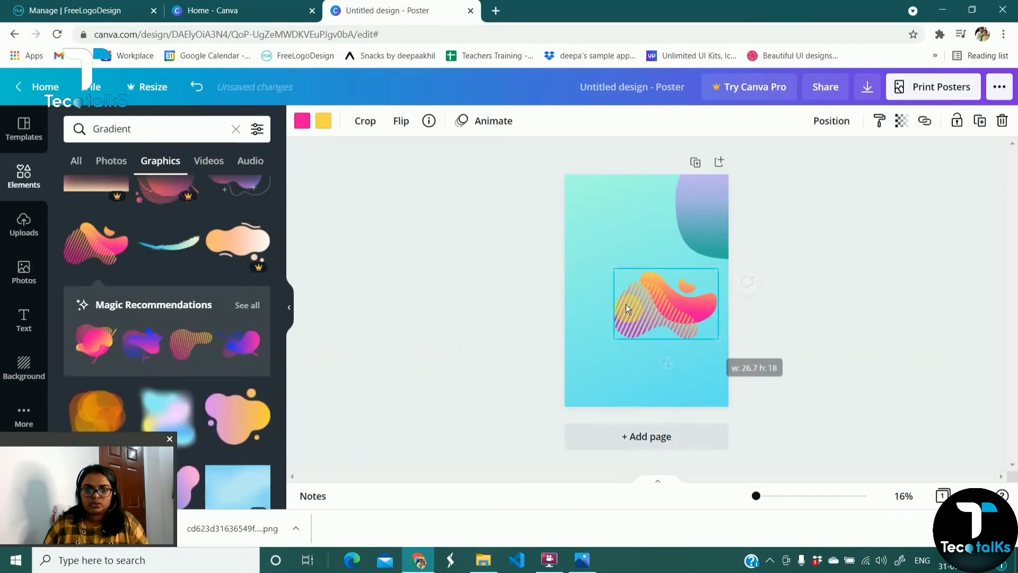
drag(665, 301, 626, 304)
drag(666, 344, 600, 395)
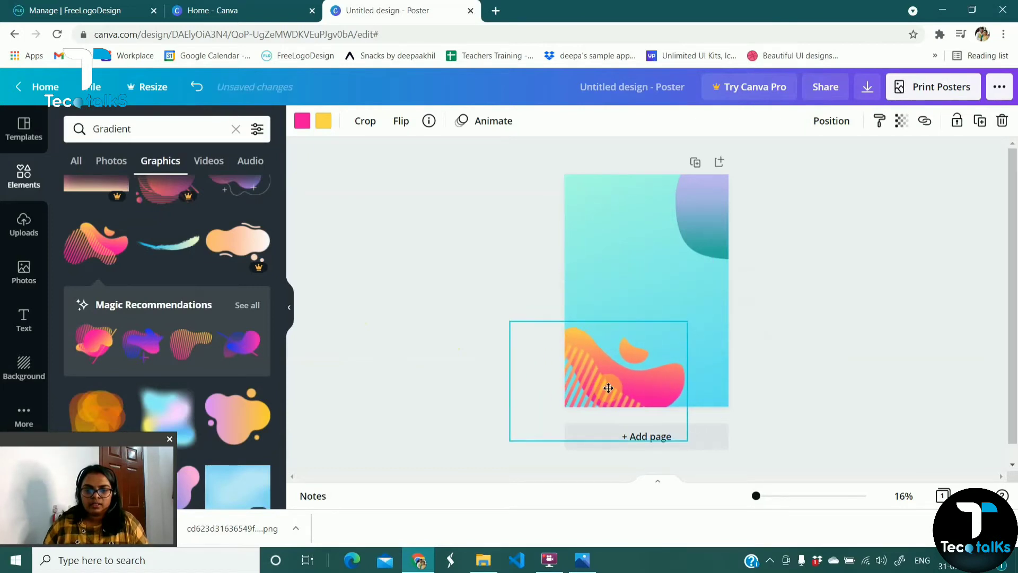
drag(689, 442, 767, 494)
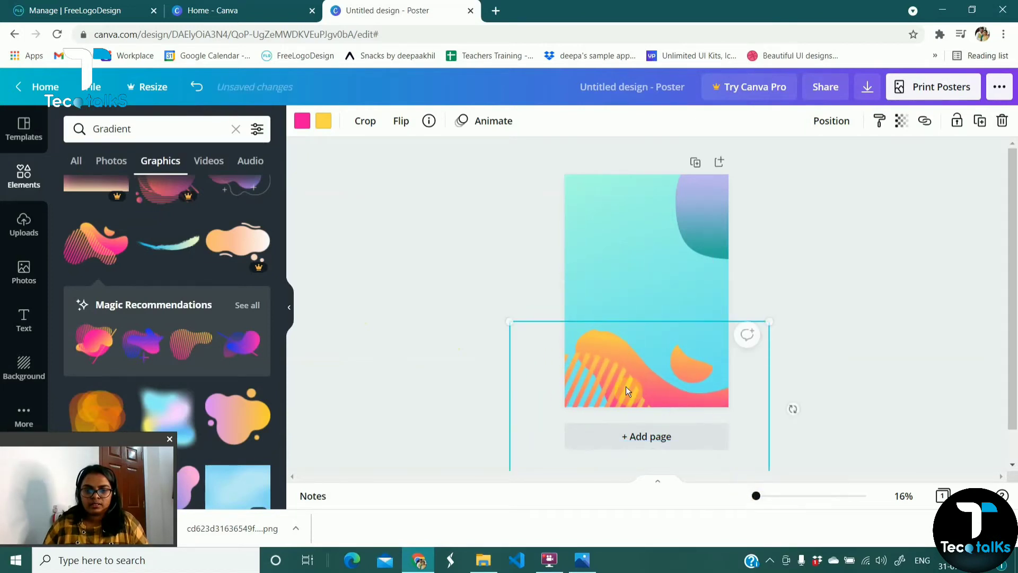
mouse_move(617, 383)
mouse_down()
mouse_move(601, 380)
mouse_move(612, 381)
mouse_up()
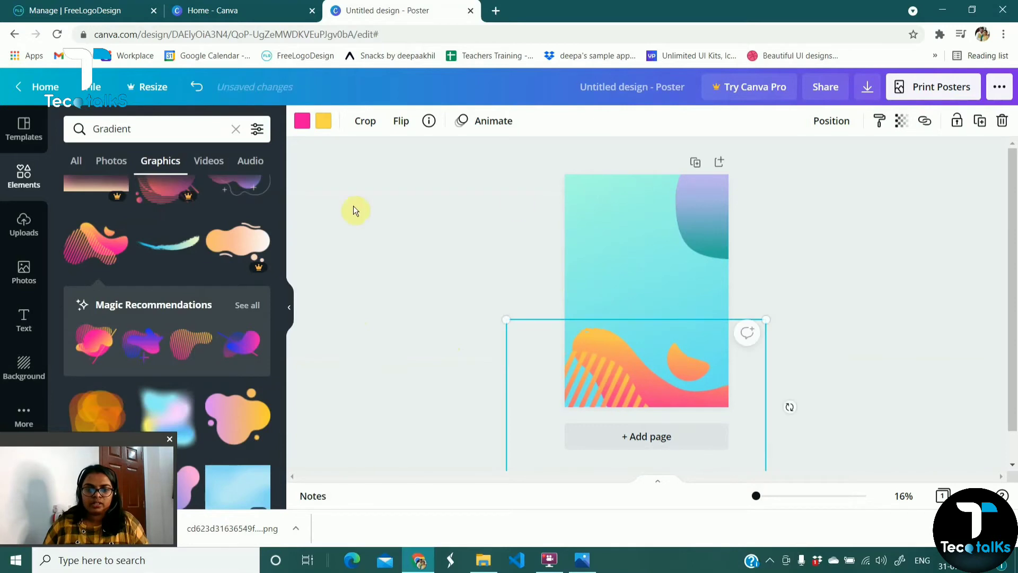
Change the pink colour of the bottom wave graphic to the dark teal default colour.
click(303, 122)
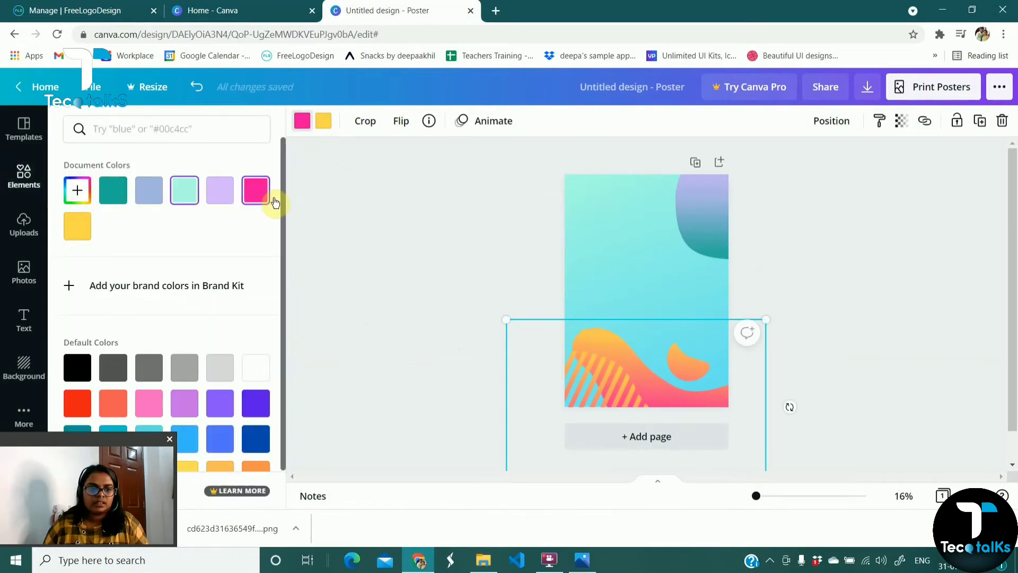
scroll(176, 323, down, 1)
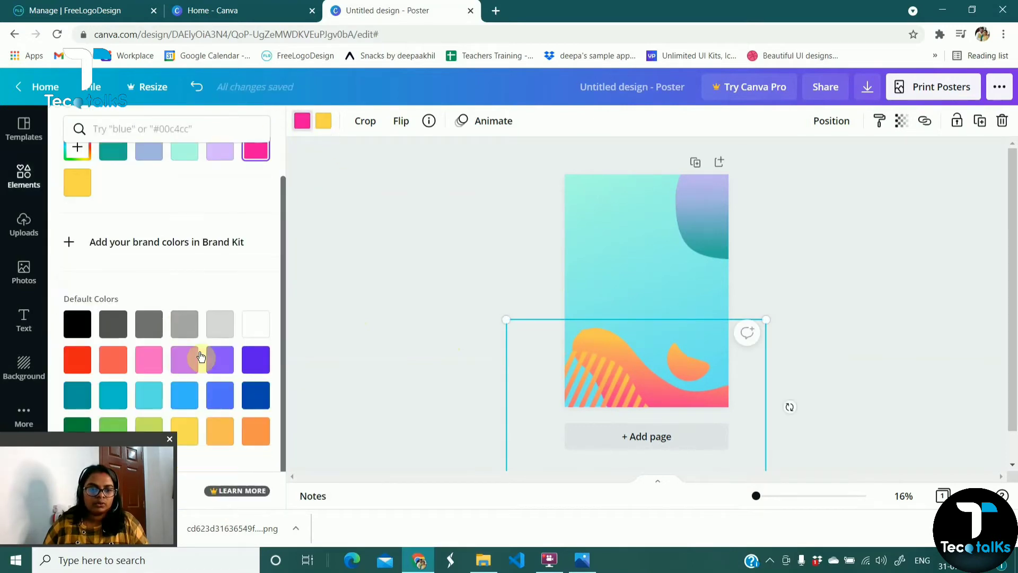
click(77, 395)
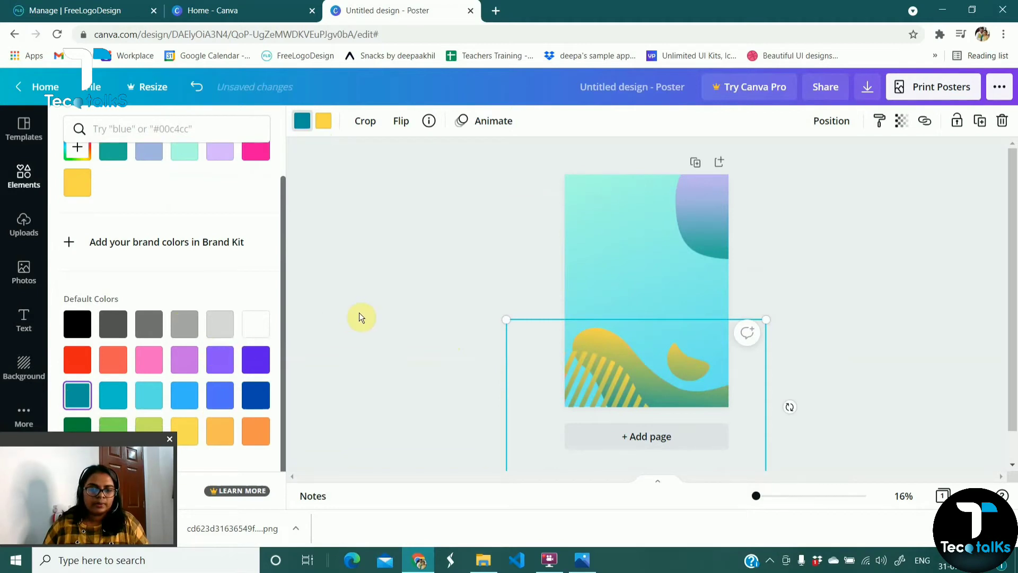
click(359, 314)
Try mint, teal green and white for the top-right blob's lavender colour, and set it to the yellow document colour.
click(688, 216)
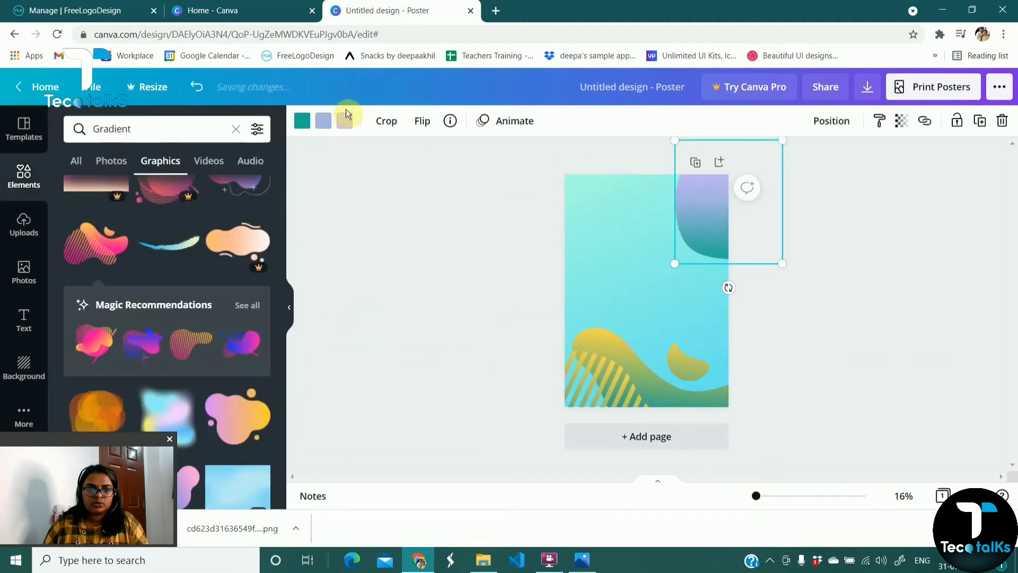
click(343, 123)
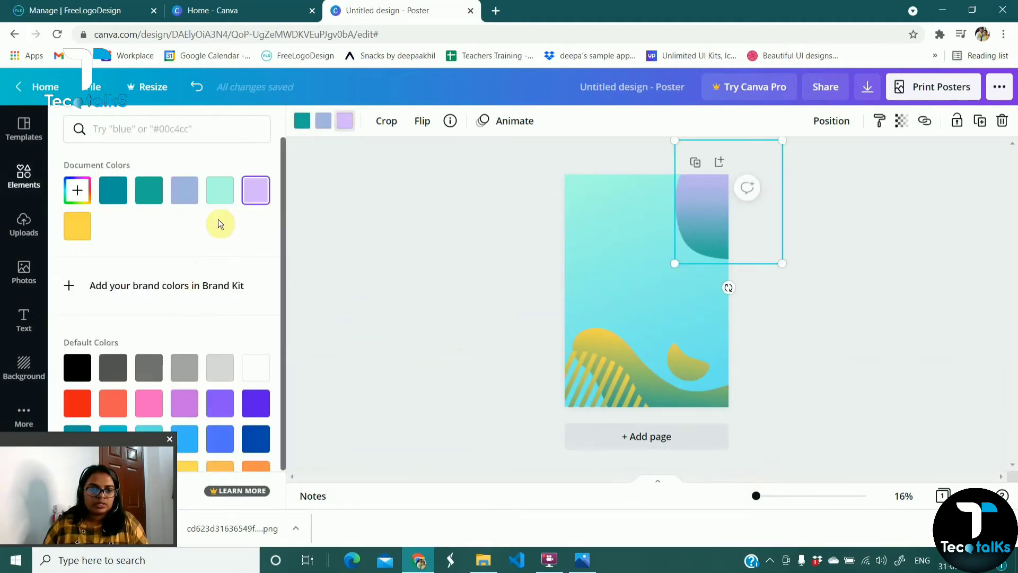
click(221, 200)
click(151, 193)
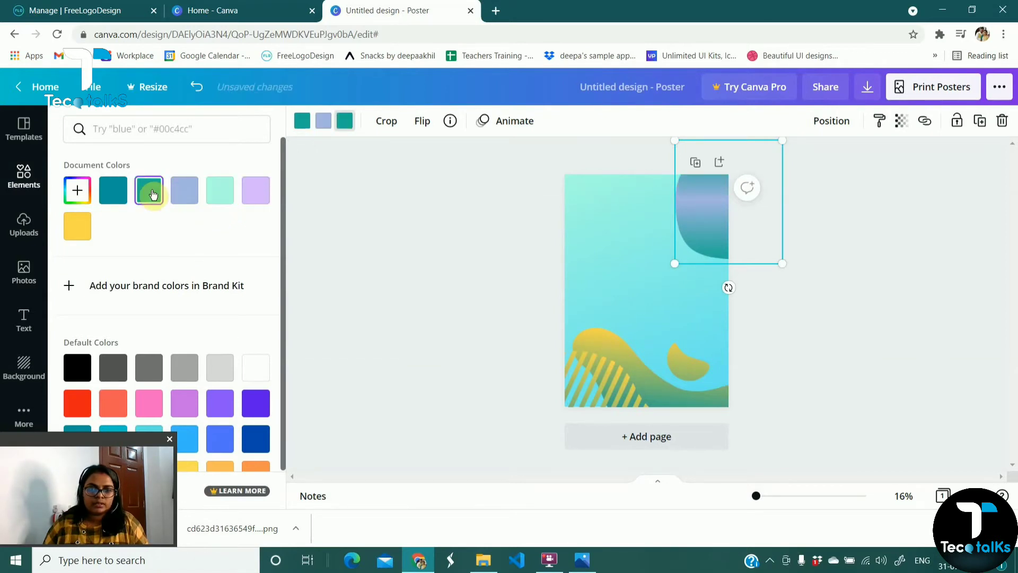
click(252, 378)
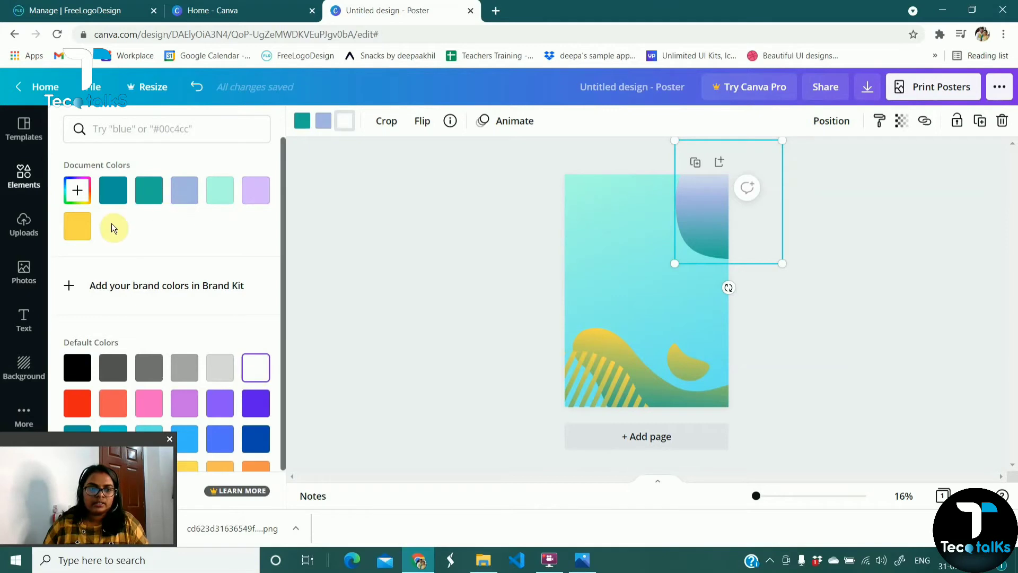
click(80, 232)
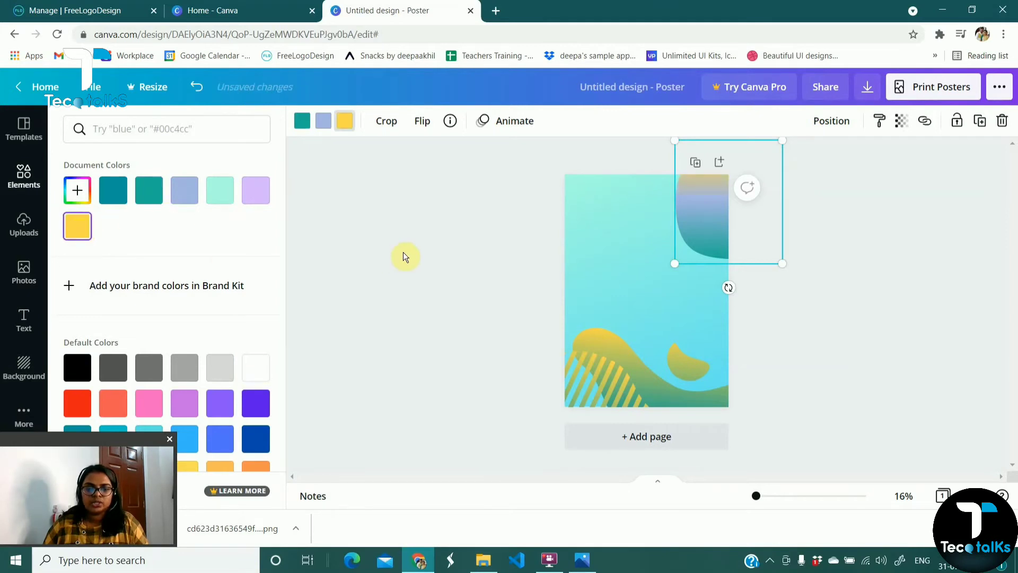
click(403, 252)
click(781, 342)
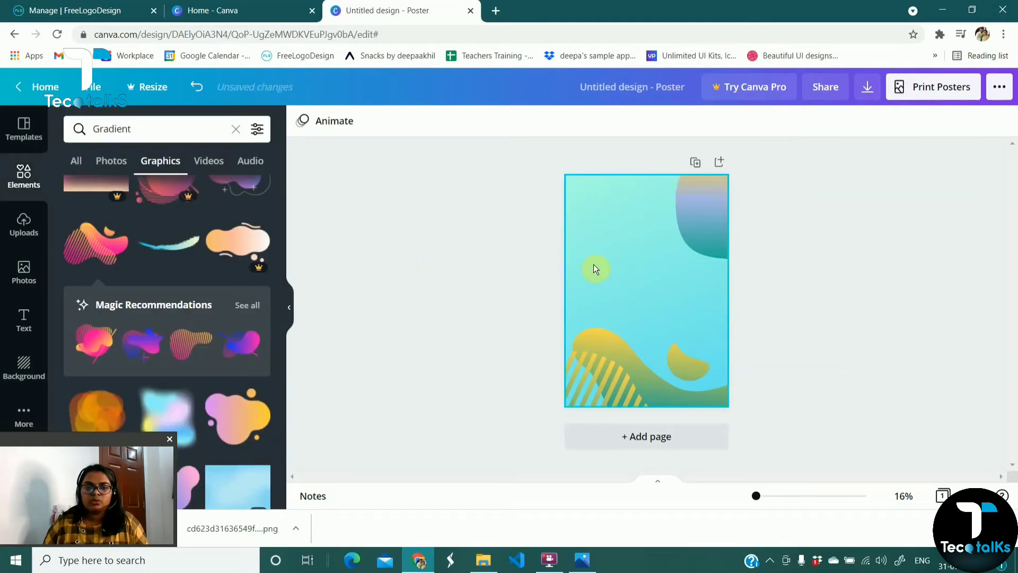
Add the free pink-to-yellow striped blob, enlarge it and place it overlapping the poster's top-left corner.
click(593, 264)
scroll(183, 338, down, 5)
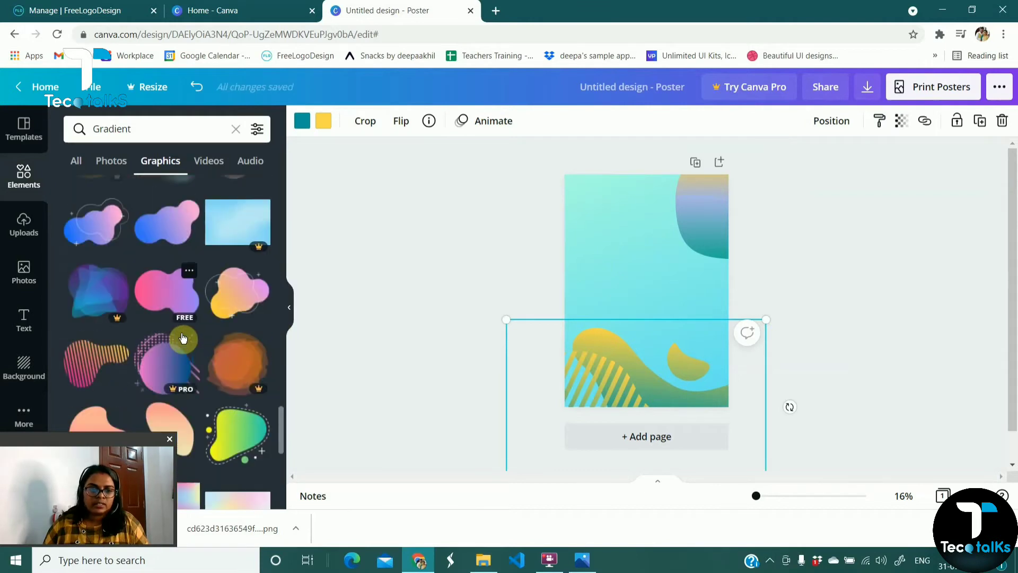
scroll(175, 329, down, 2)
scroll(89, 302, down, 2)
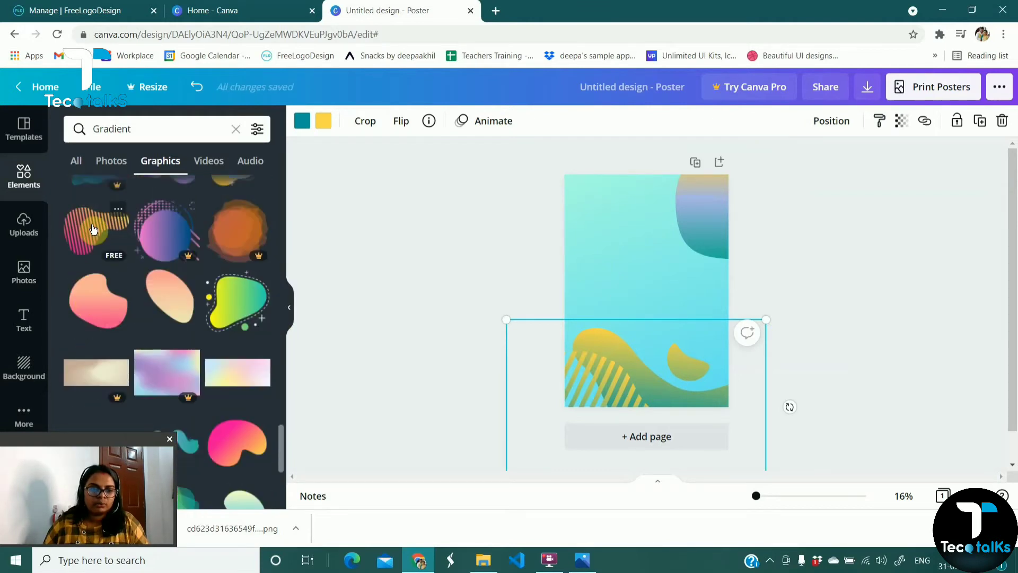
click(92, 229)
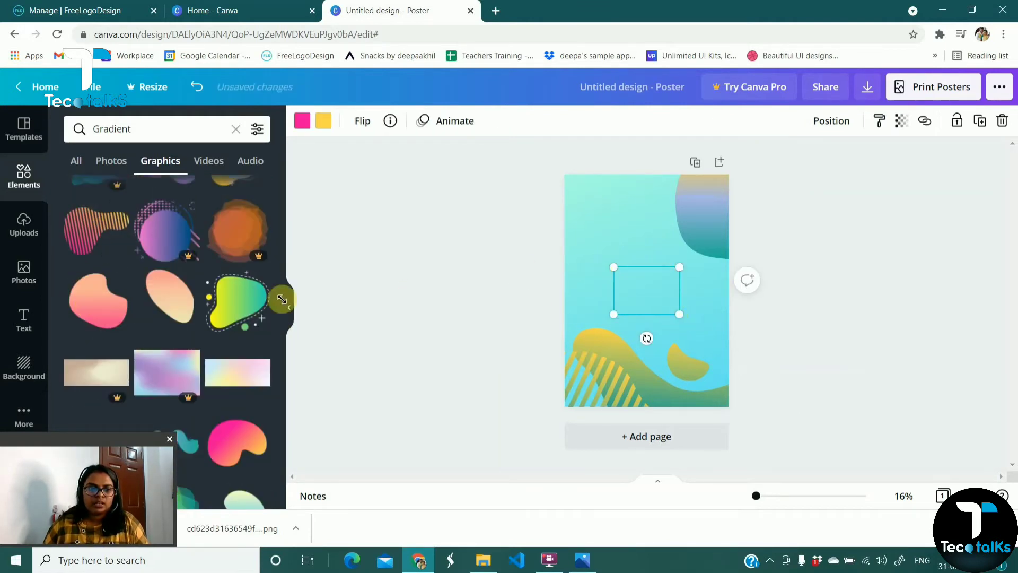
drag(683, 315, 731, 357)
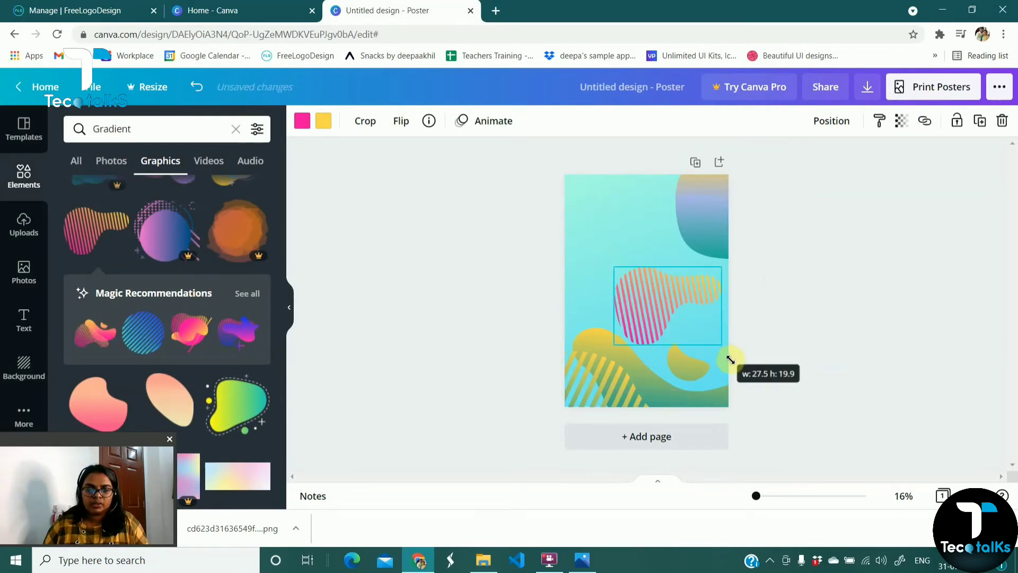
drag(643, 291, 555, 191)
Change the striped blob's pink colour to the teal green document colour after trying mint.
click(305, 126)
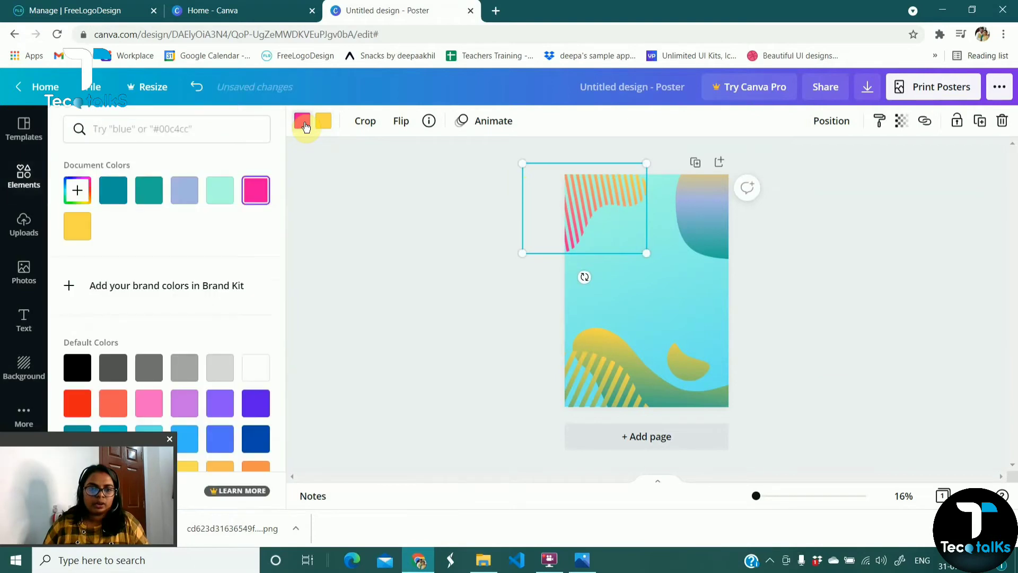
click(219, 191)
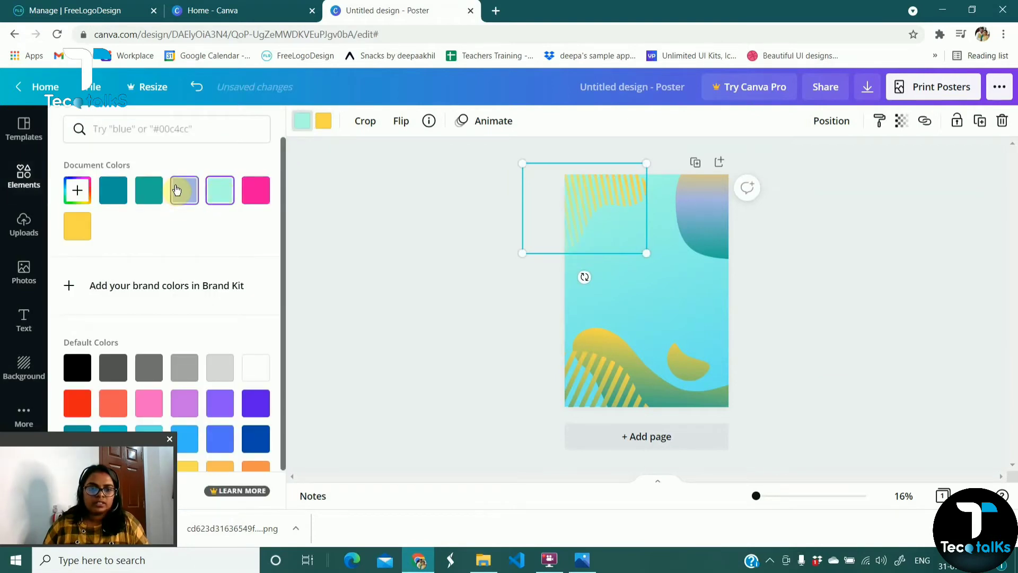
click(148, 190)
click(367, 276)
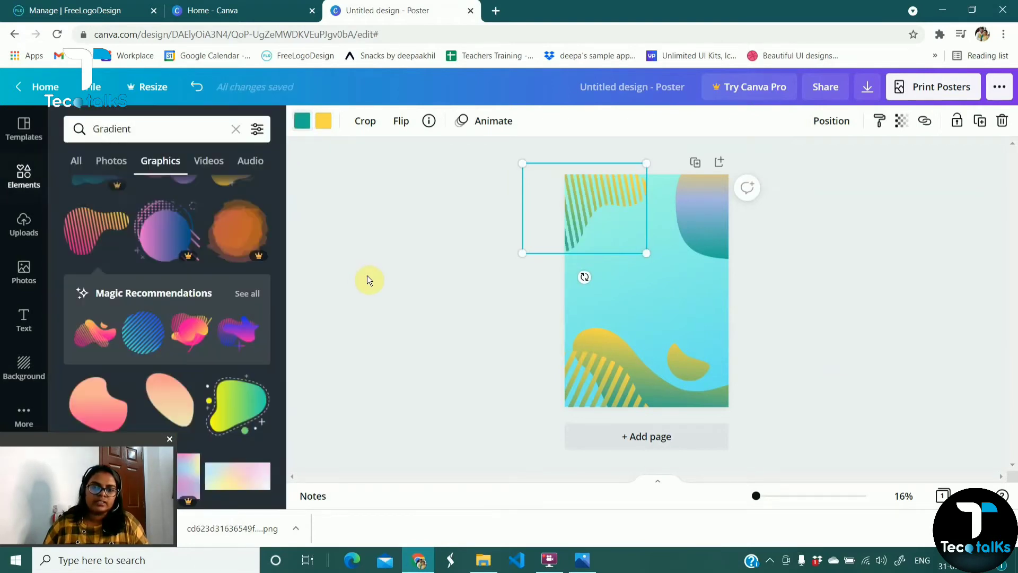
Remove the striped blob, the top-right blob and the bottom wave graphic, leaving only the gradient background.
click(665, 307)
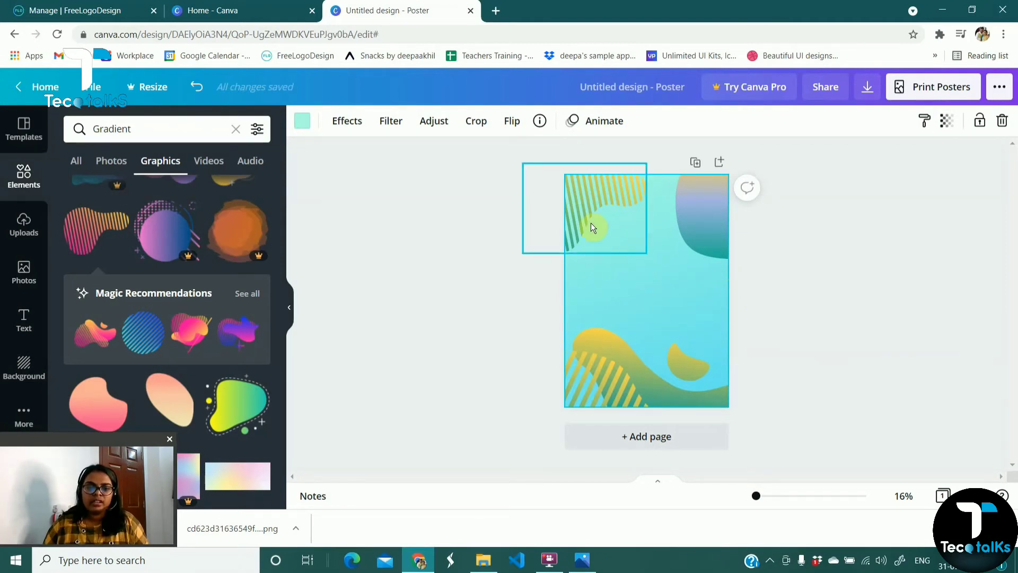
click(596, 205)
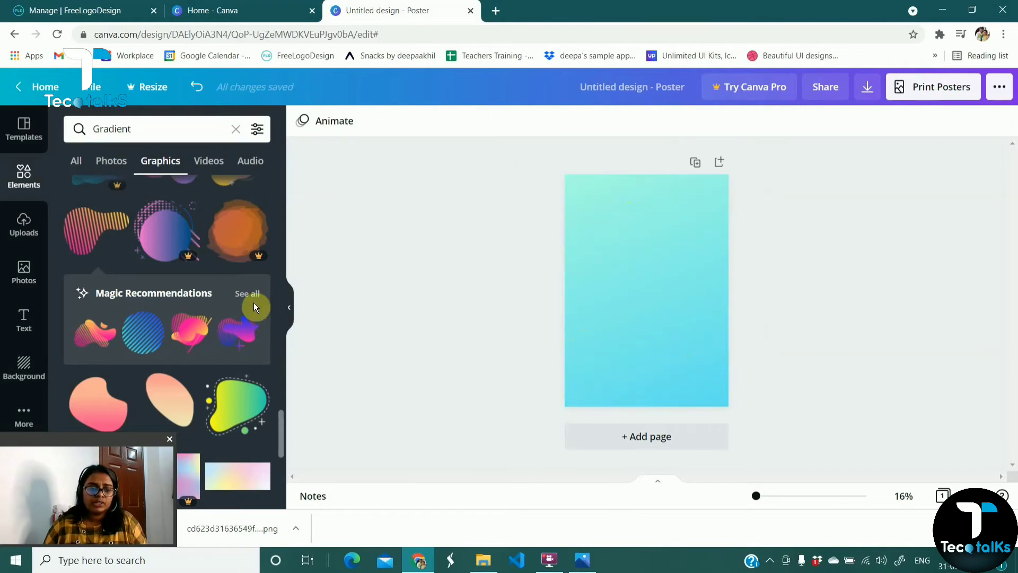
Add the free blue-to-purple gradient circle, enlarge it beyond the poster's width and place it centred over the top edge.
scroll(254, 307, up, 3)
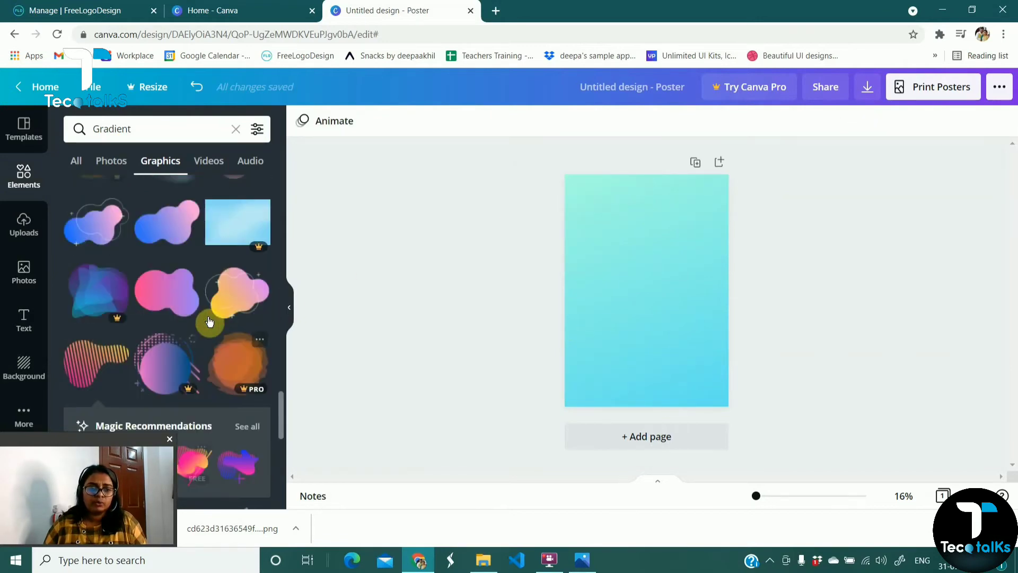
scroll(161, 342, up, 8)
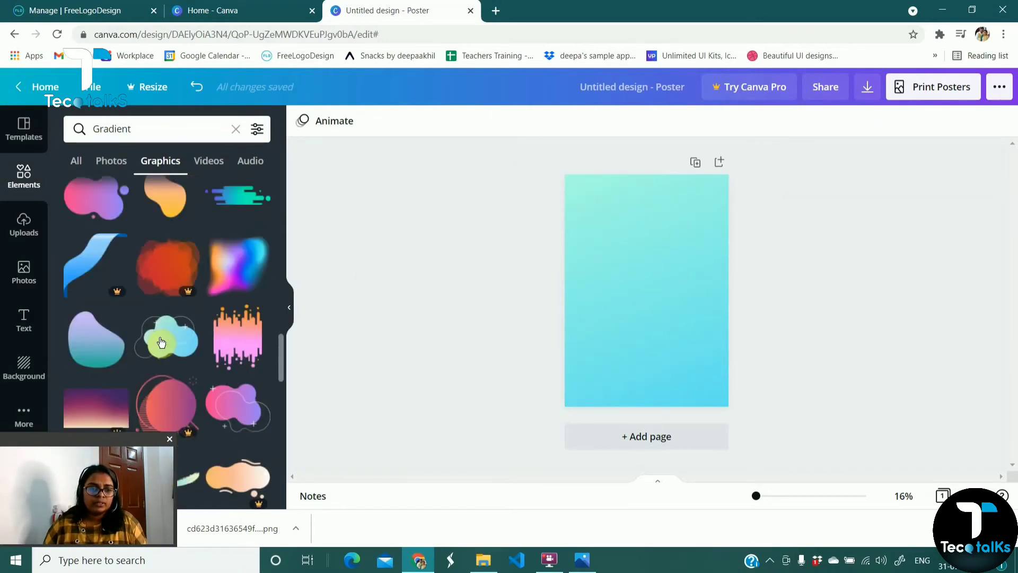
scroll(161, 341, up, 5)
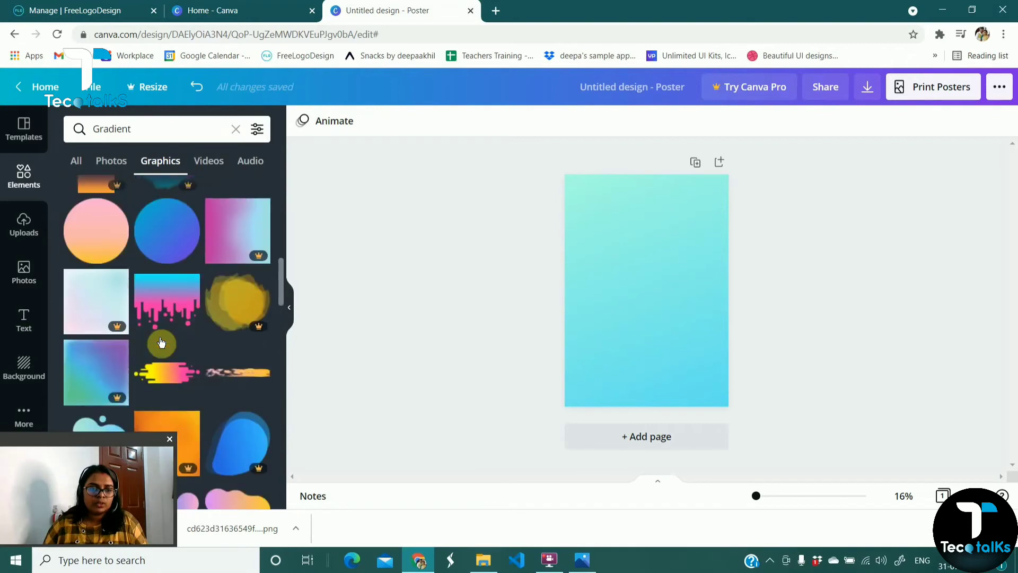
click(169, 294)
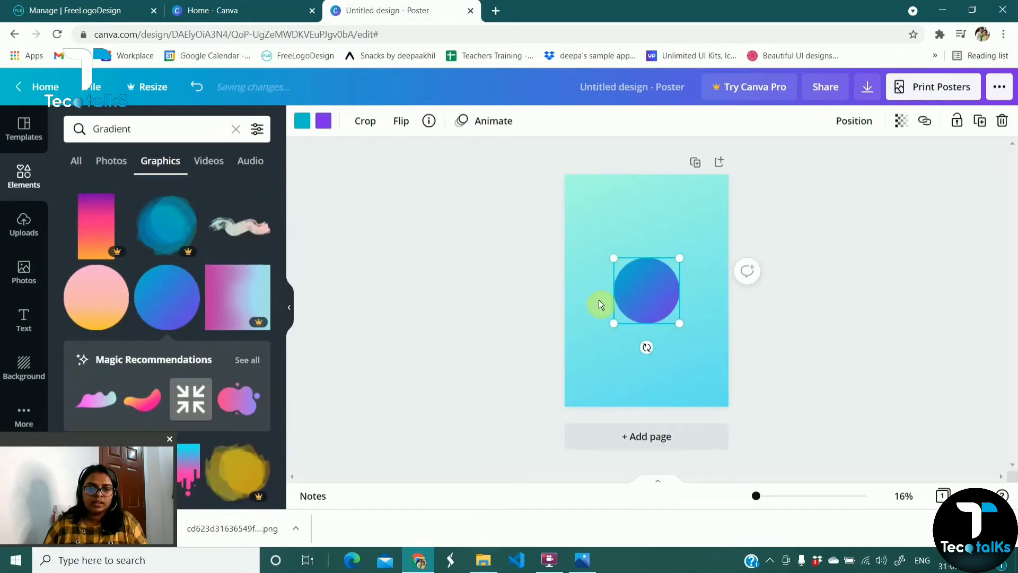
drag(679, 323, 803, 447)
drag(639, 281, 582, 125)
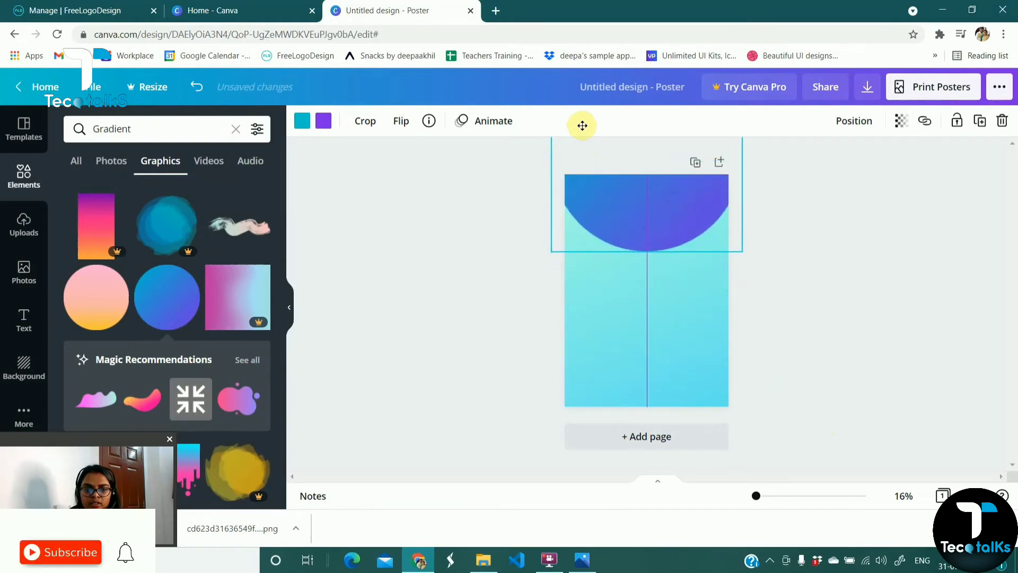
click(611, 291)
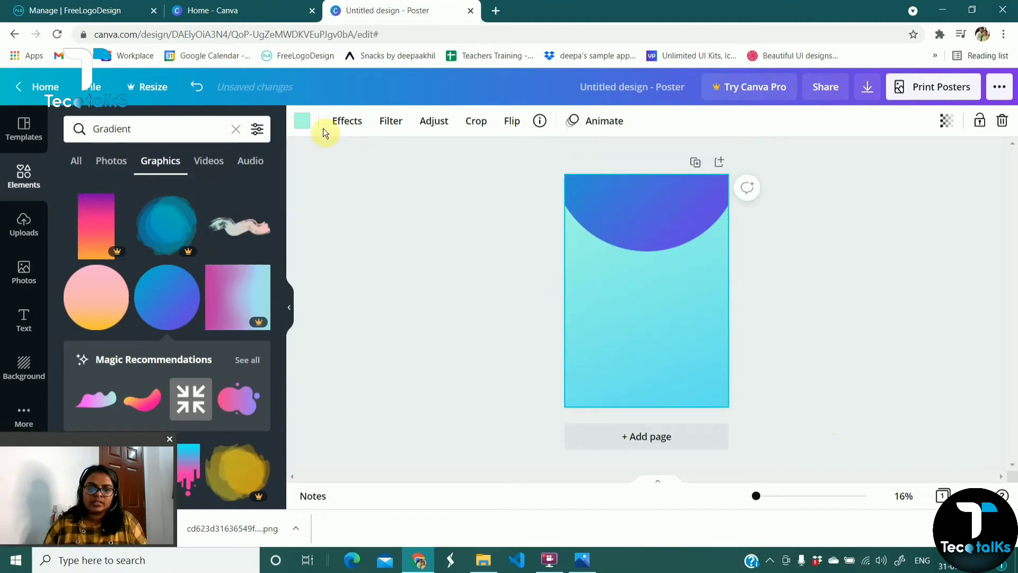
Change the gradient background's mint colour to white, after trying turquoise, dark blue and grey swatches.
click(304, 122)
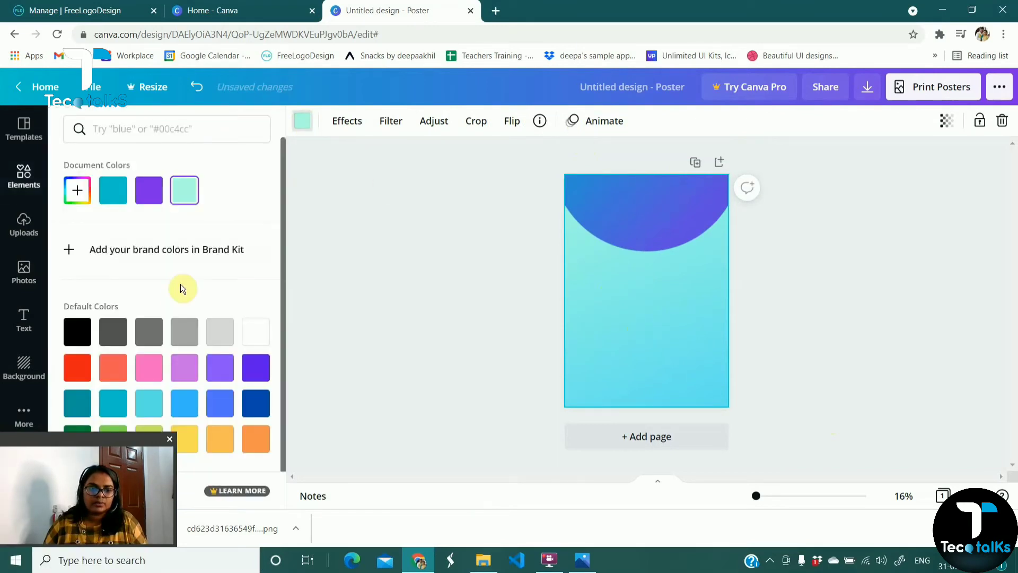
click(260, 336)
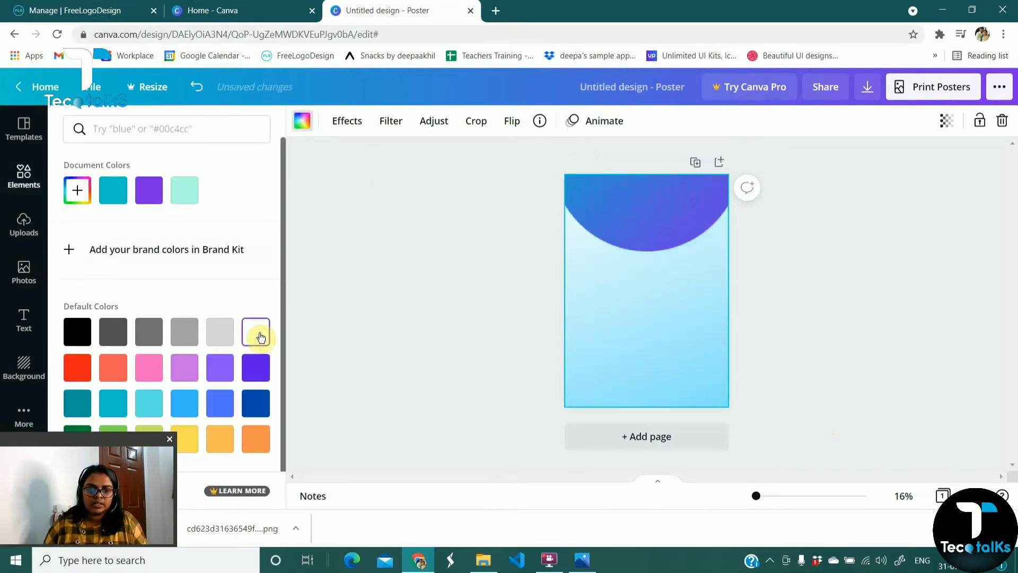
click(151, 403)
click(256, 403)
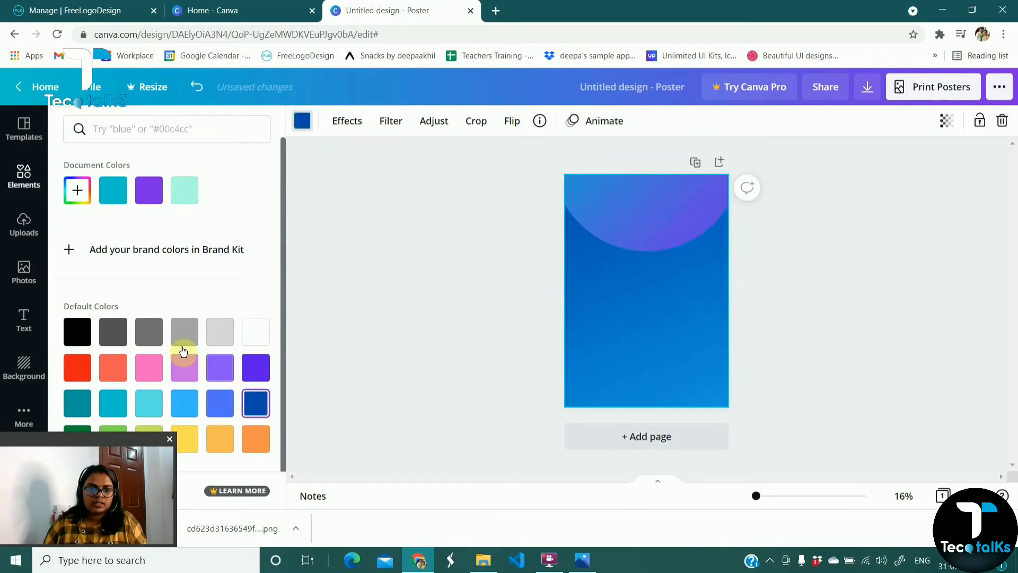
click(185, 331)
click(255, 334)
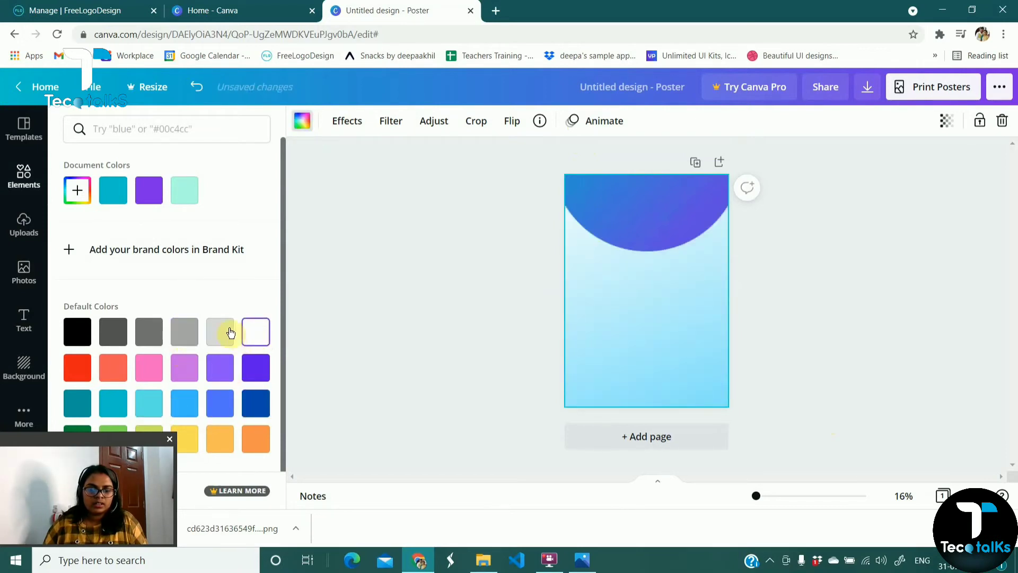
click(222, 333)
click(254, 333)
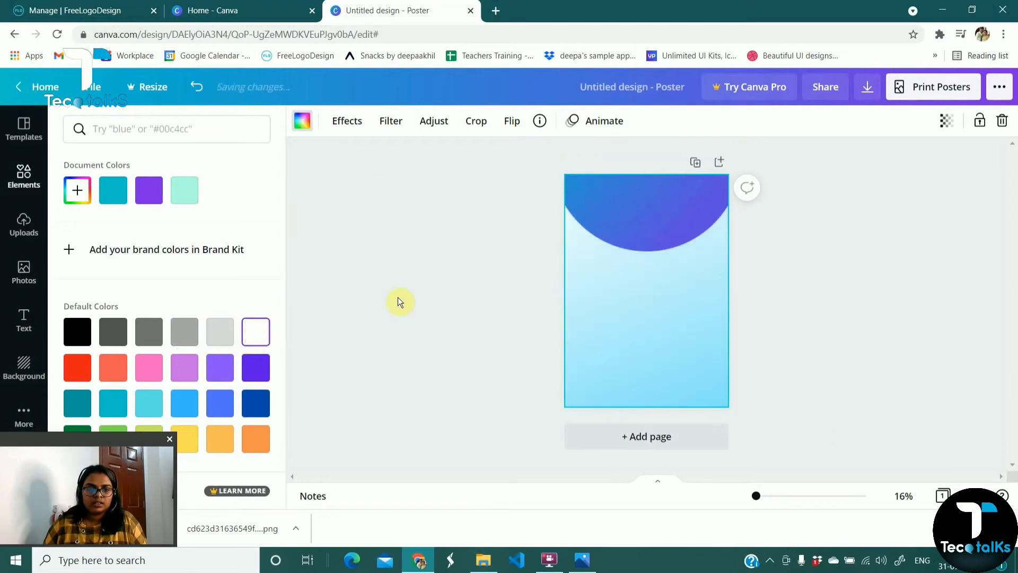
click(397, 297)
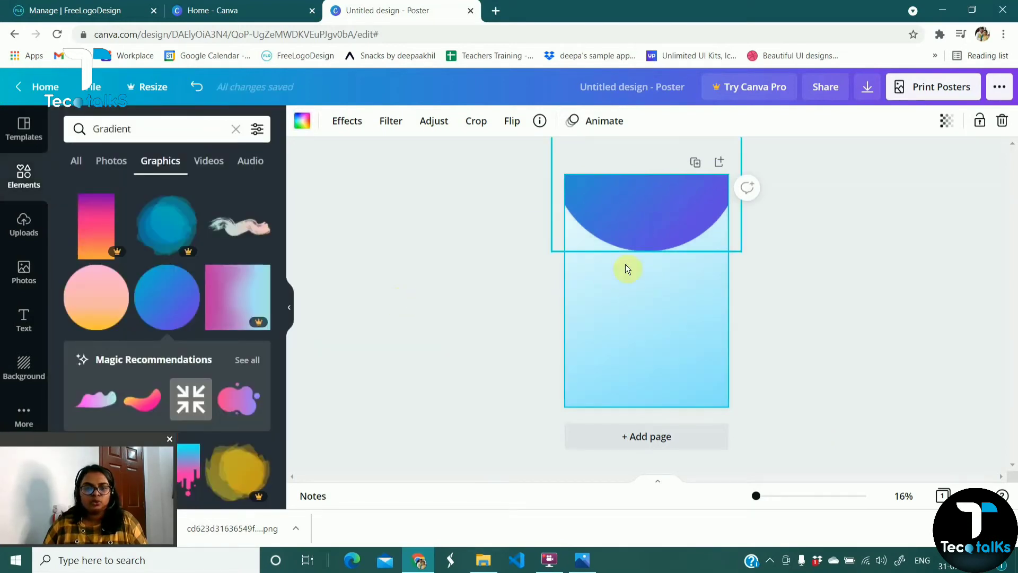
Change both gradient colours of the large circle at the poster's upper edge to white.
click(644, 240)
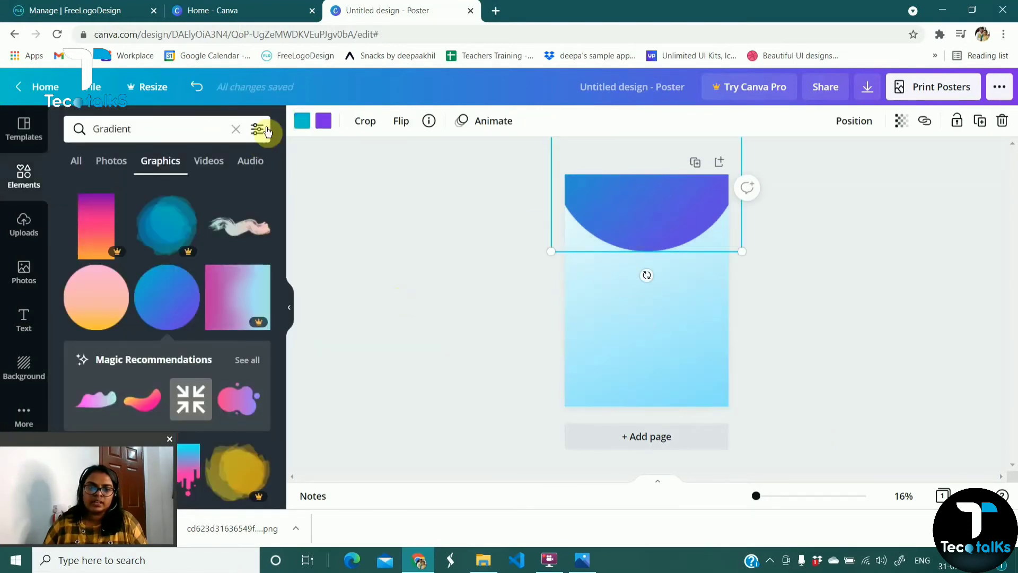
click(323, 121)
click(255, 331)
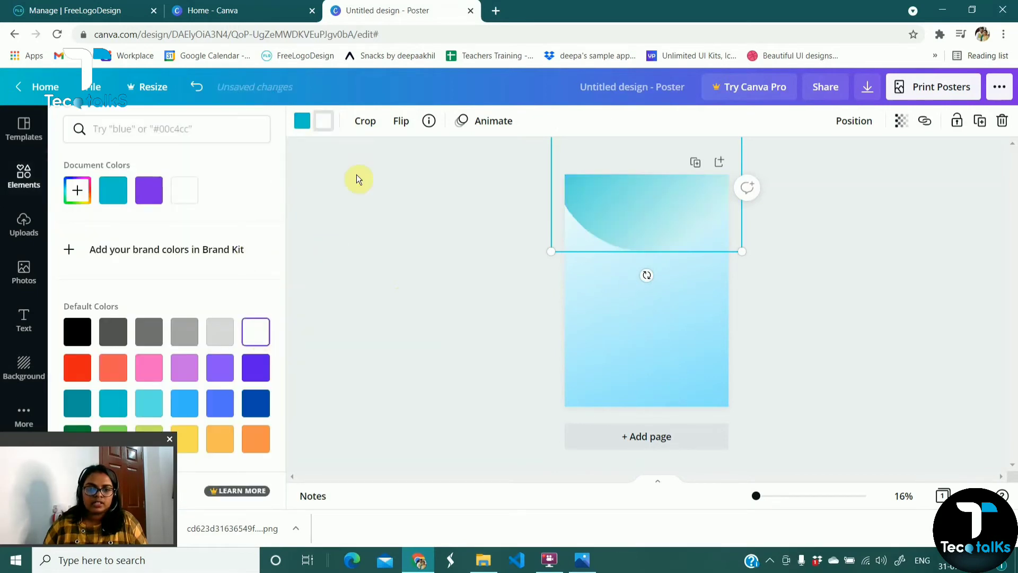
click(306, 127)
click(255, 331)
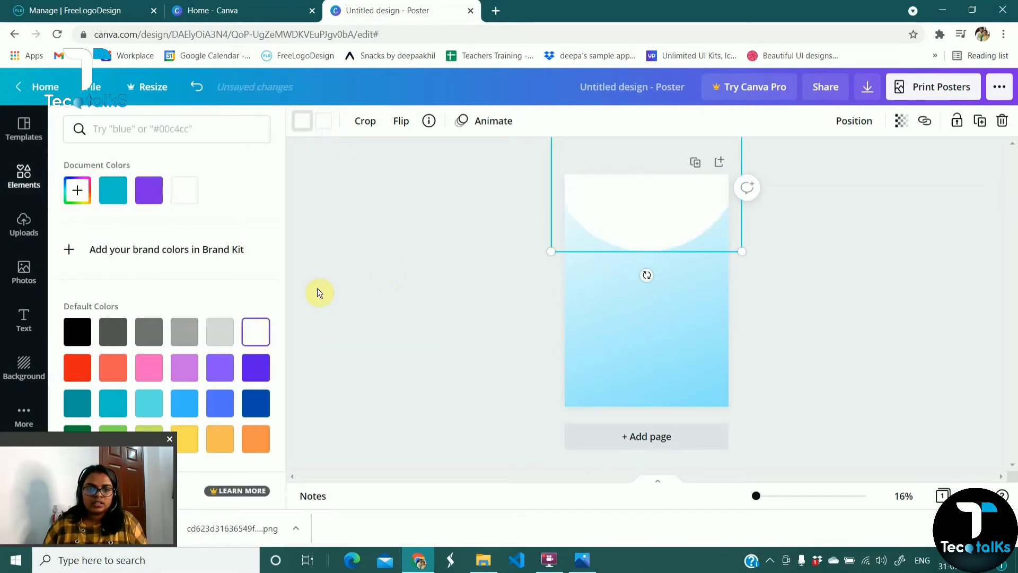
click(423, 293)
Recolour the white end of the gradient background to light orange, after trying purple, violet and orange.
click(626, 319)
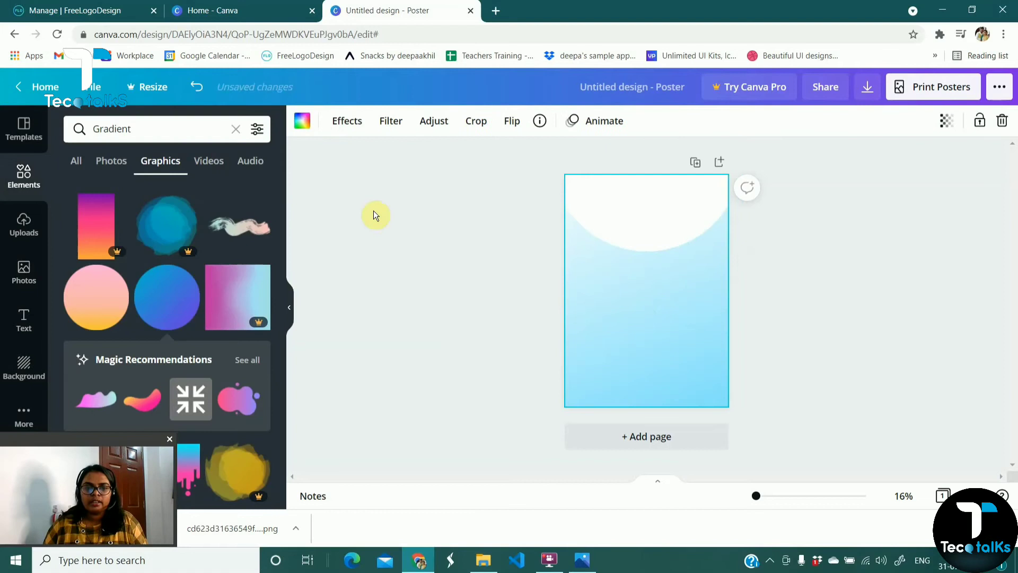
click(303, 129)
click(220, 368)
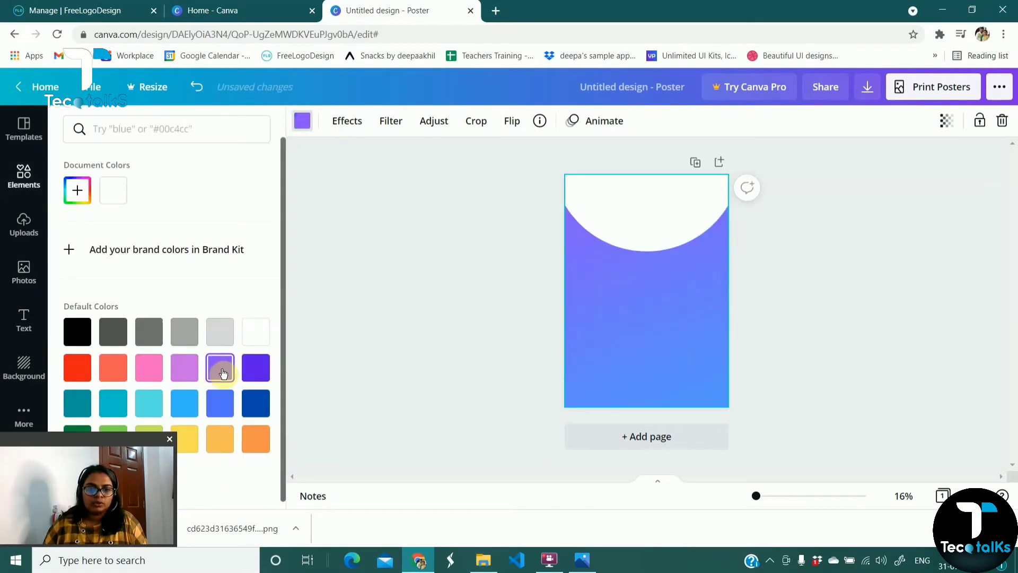
click(260, 377)
click(255, 439)
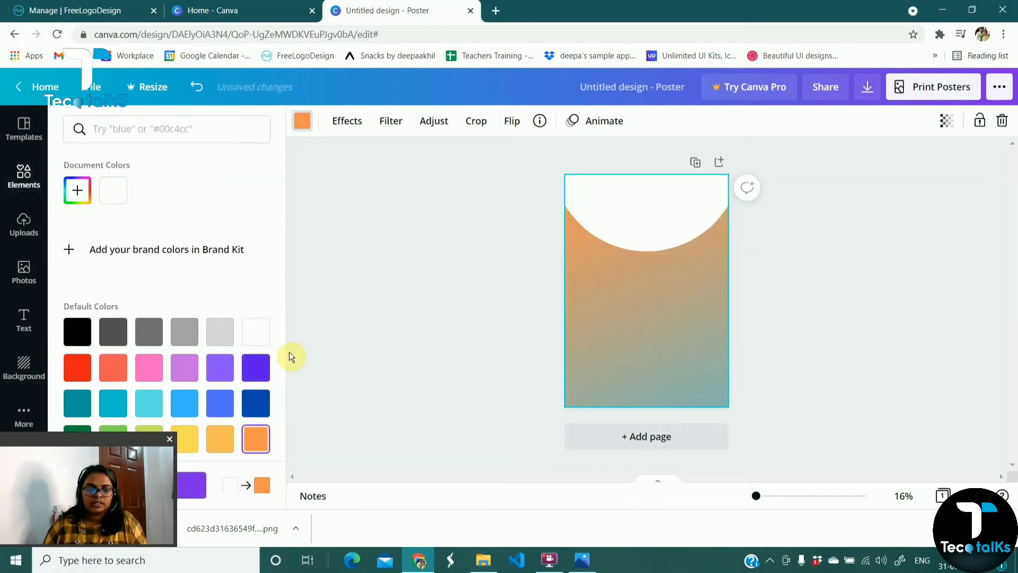
click(224, 442)
click(589, 265)
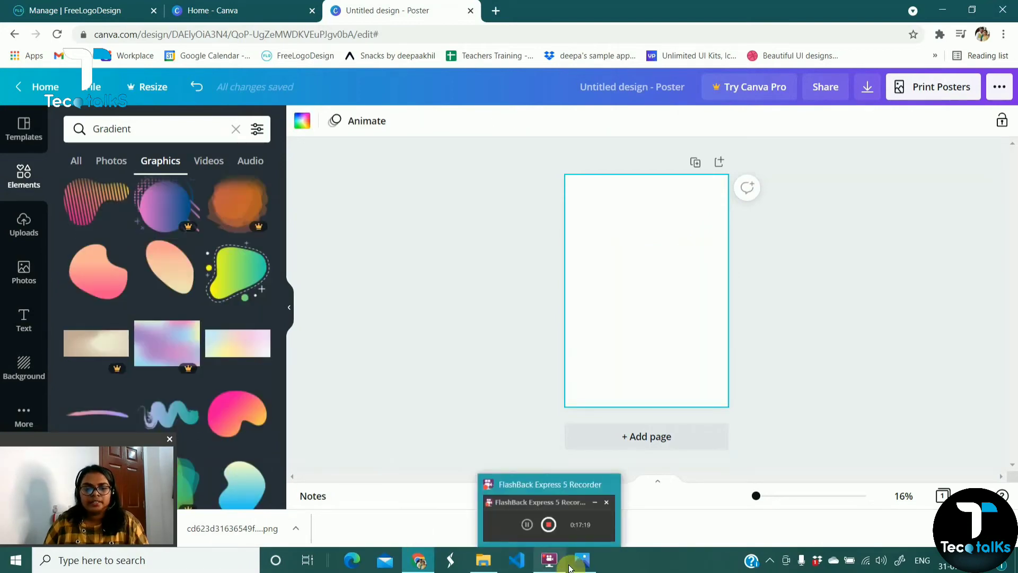
Open the reference image one.png in Photos, reduce its window and place it beside the blank poster in Canva.
click(581, 559)
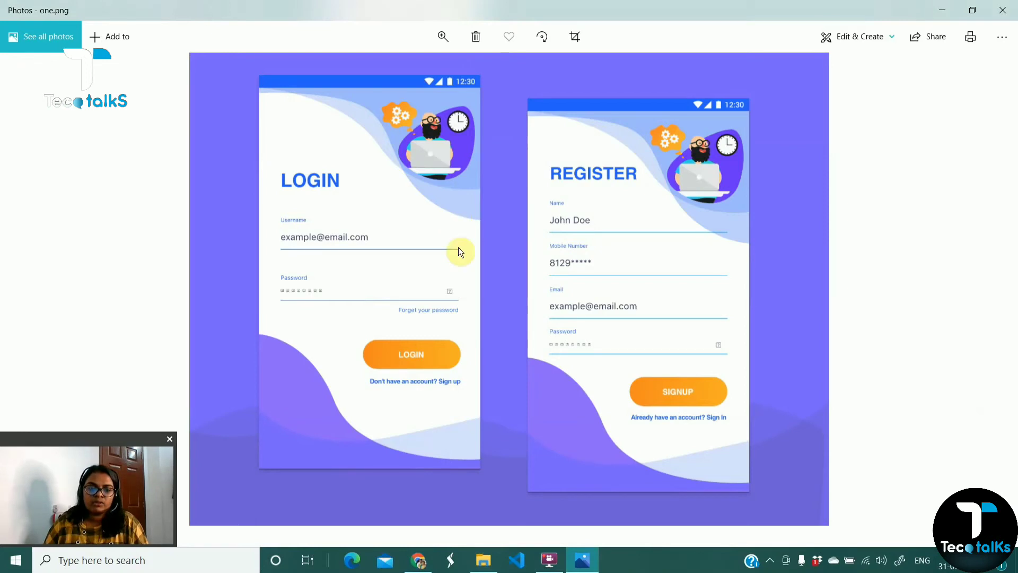
click(426, 568)
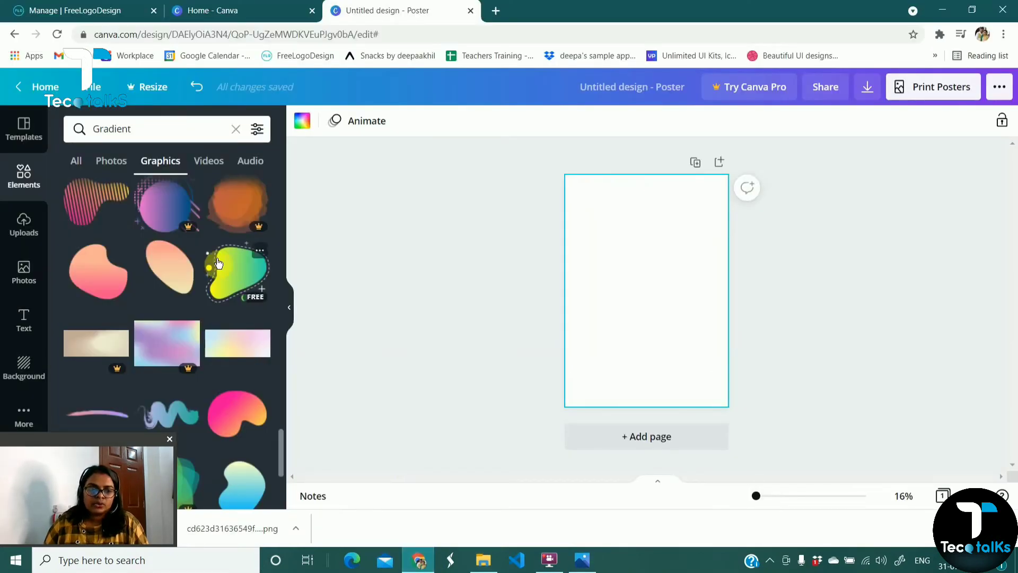
click(582, 560)
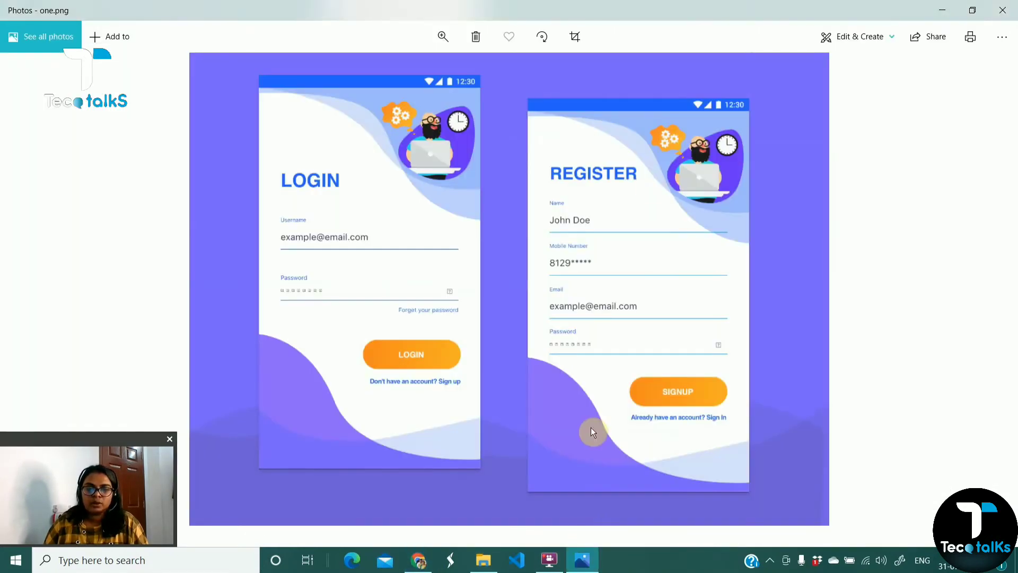
click(970, 14)
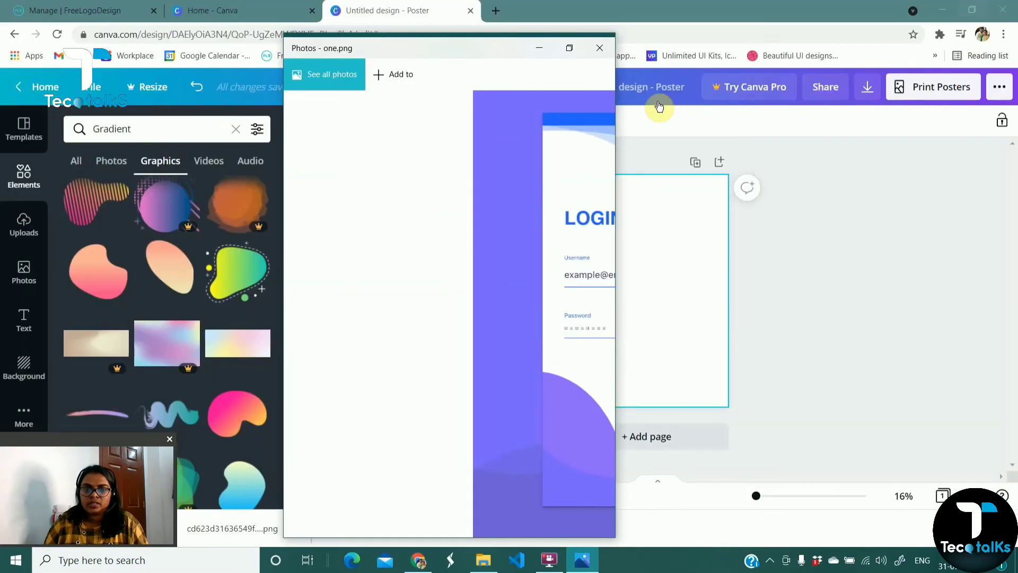
drag(431, 46, 912, 140)
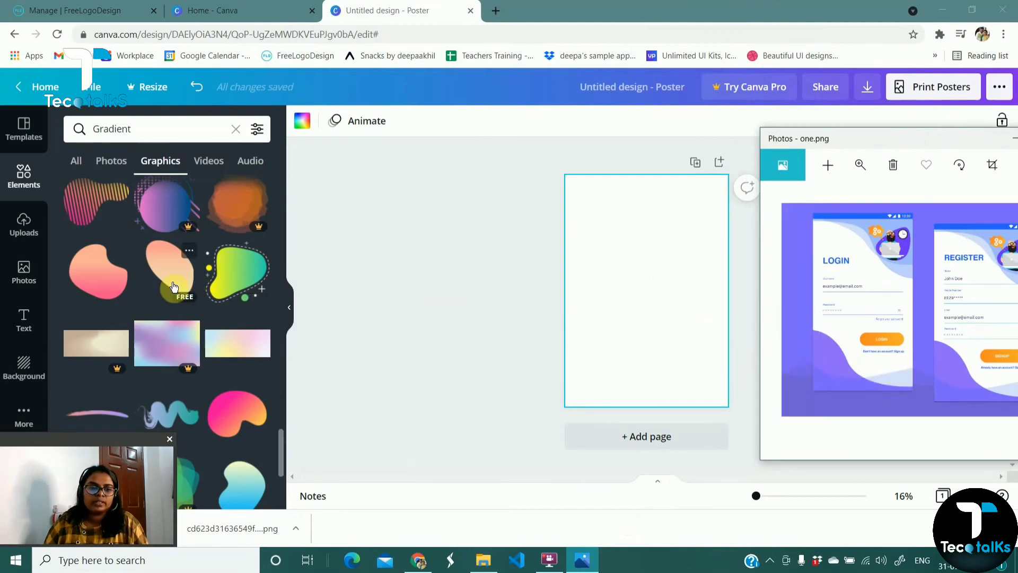
Add the free curved orange-to-pink blob, rotate it clockwise and enlarge it into a wave across the poster's bottom edge.
scroll(125, 299, down, 4)
scroll(124, 299, down, 1)
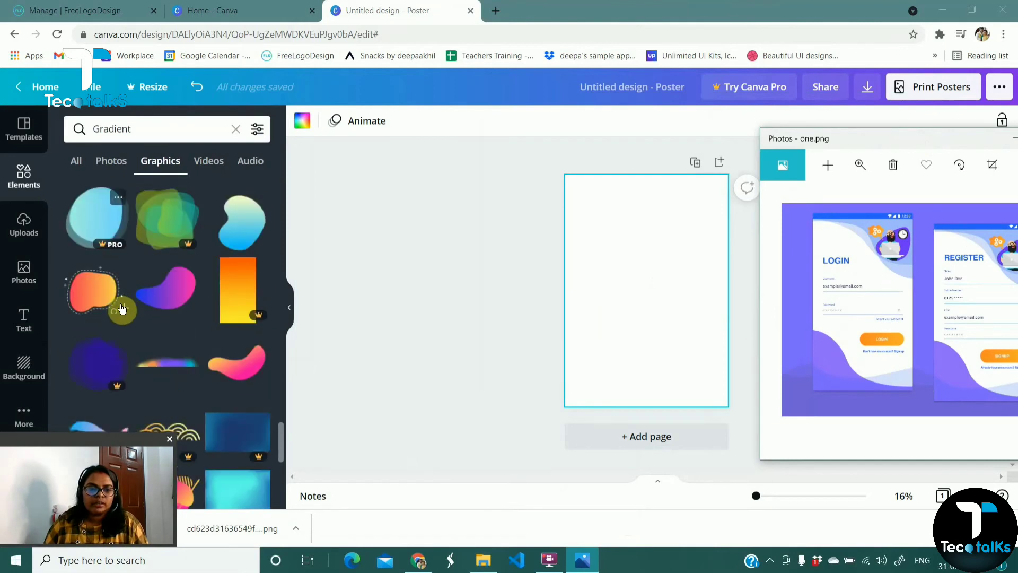
click(242, 371)
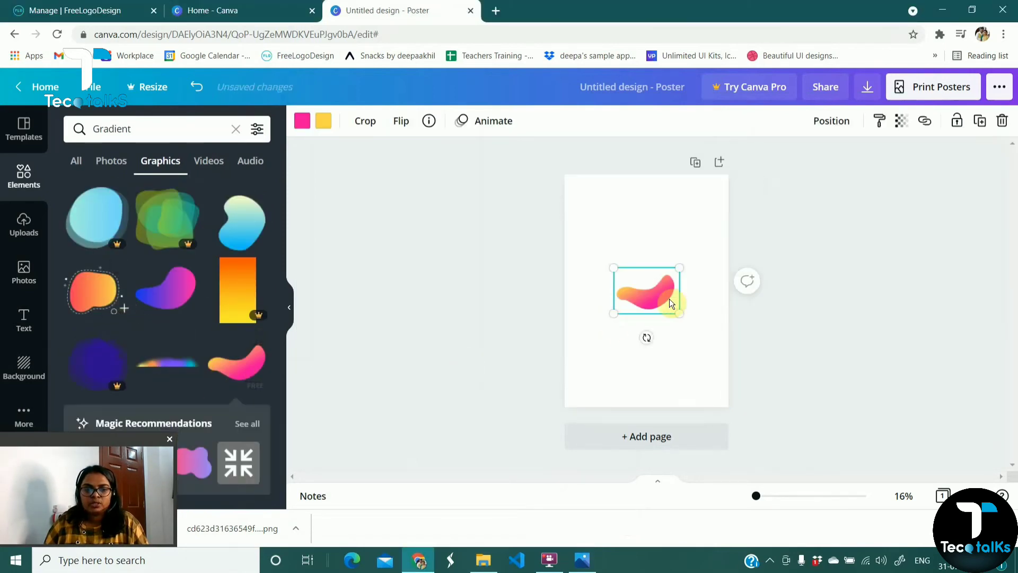
drag(711, 338, 758, 366)
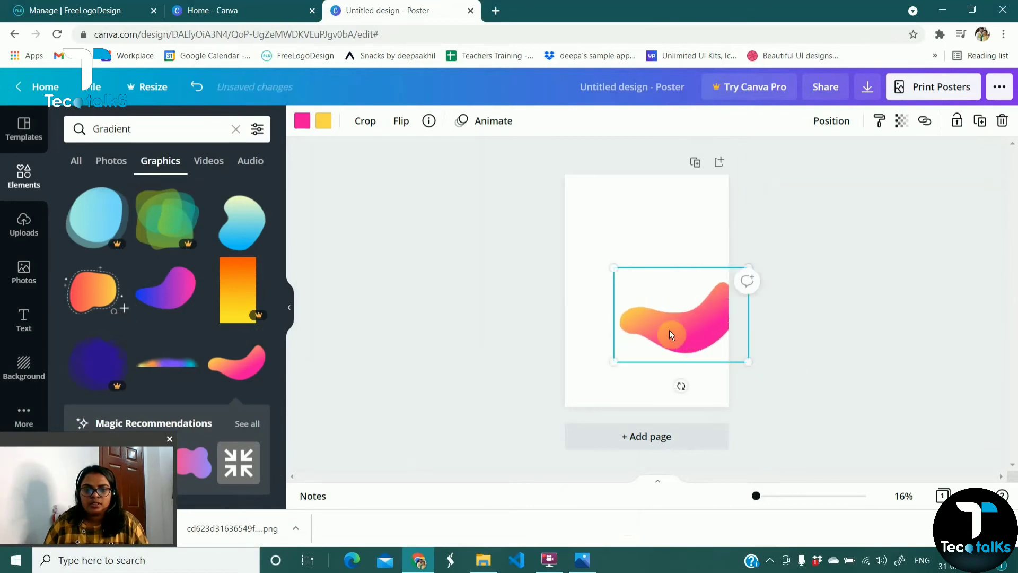
drag(670, 334, 648, 325)
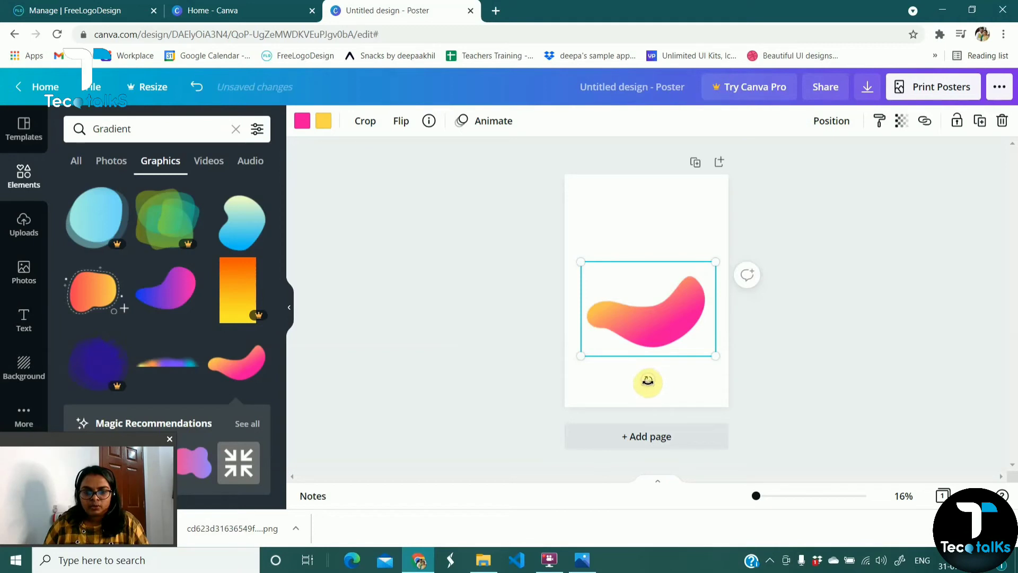
drag(645, 380, 627, 368)
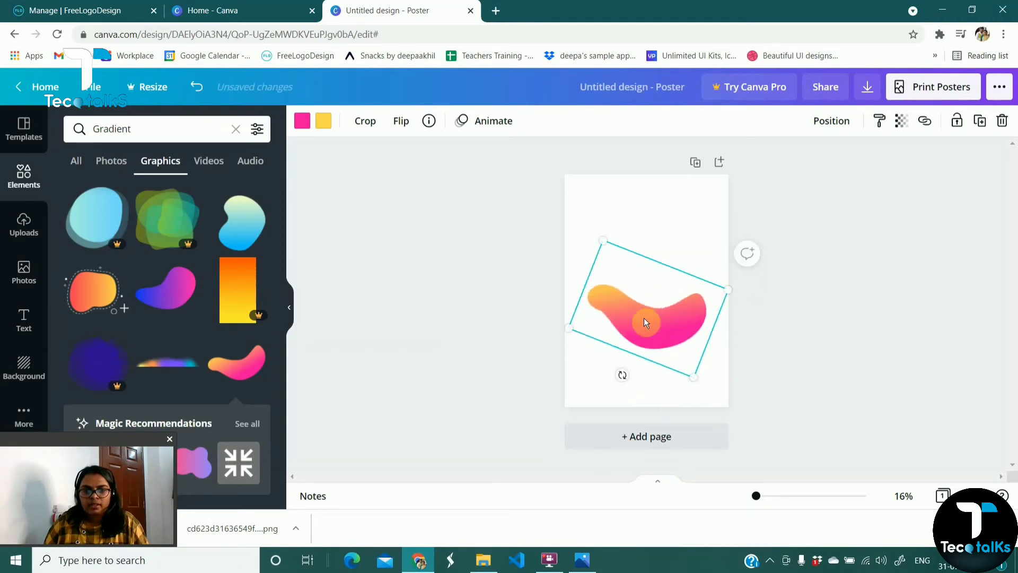
drag(647, 321, 618, 374)
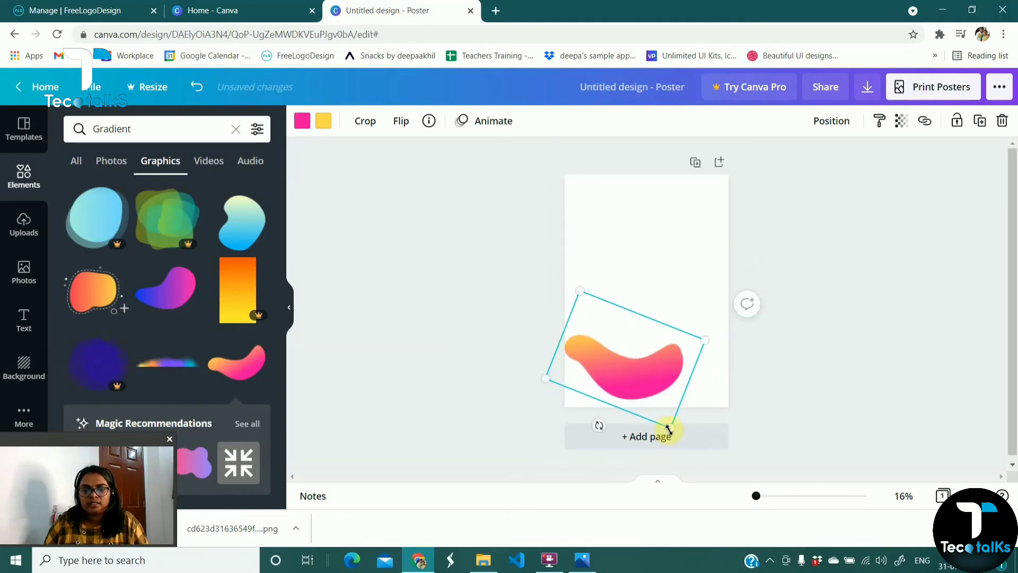
drag(712, 456, 790, 503)
drag(605, 387, 576, 366)
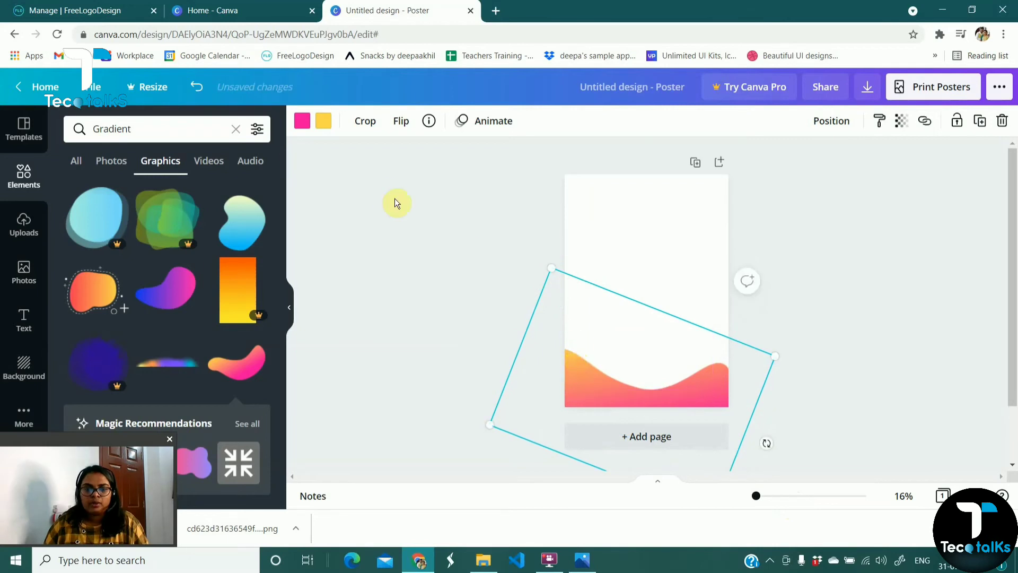
click(302, 121)
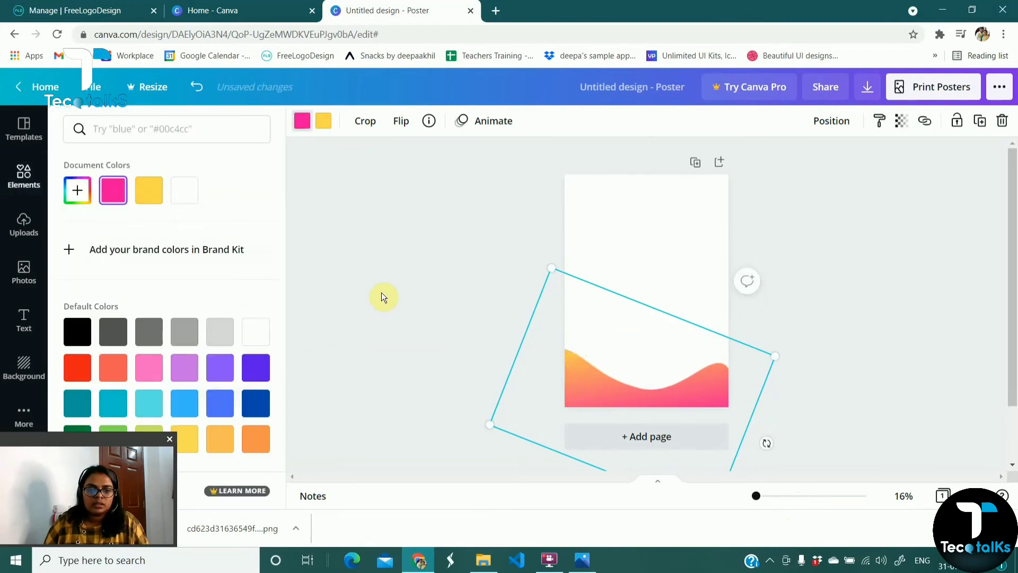
click(635, 329)
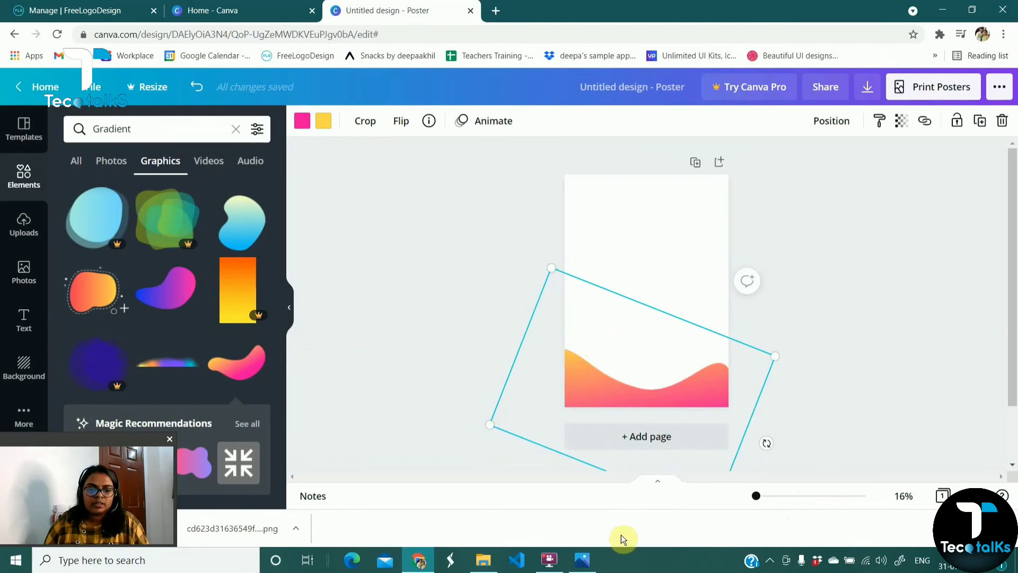
Add the free pink-to-yellow blob, enlarge it over the poster's lower-left corner overlapping the wave, and set its transparency to 53.
click(582, 559)
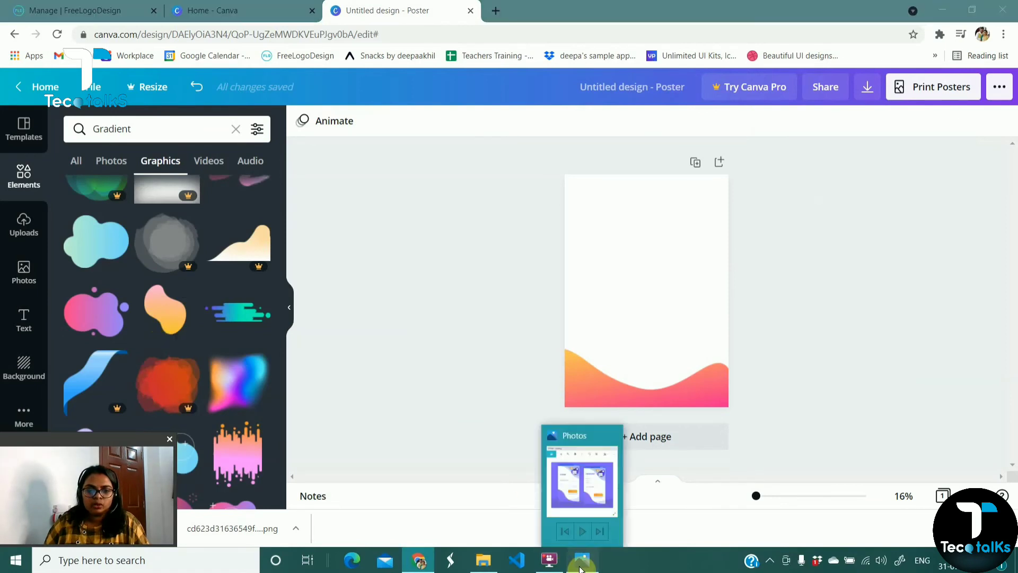
click(582, 559)
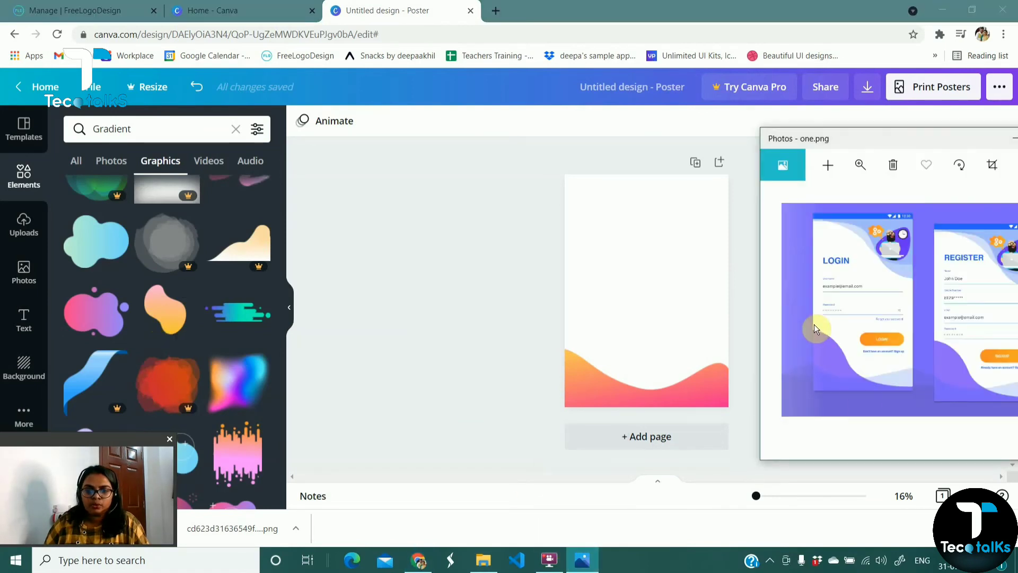
click(161, 316)
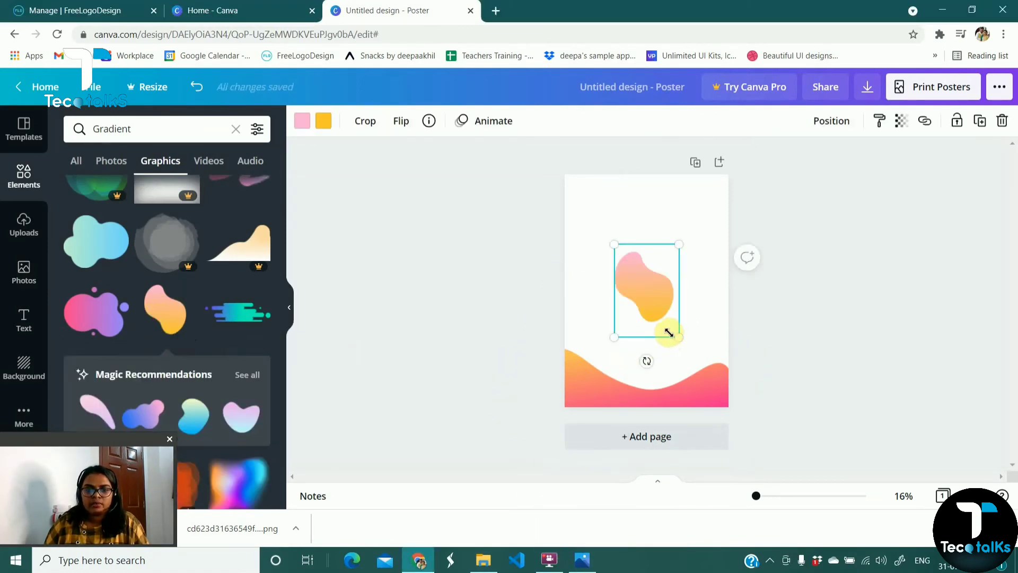
drag(678, 338, 797, 432)
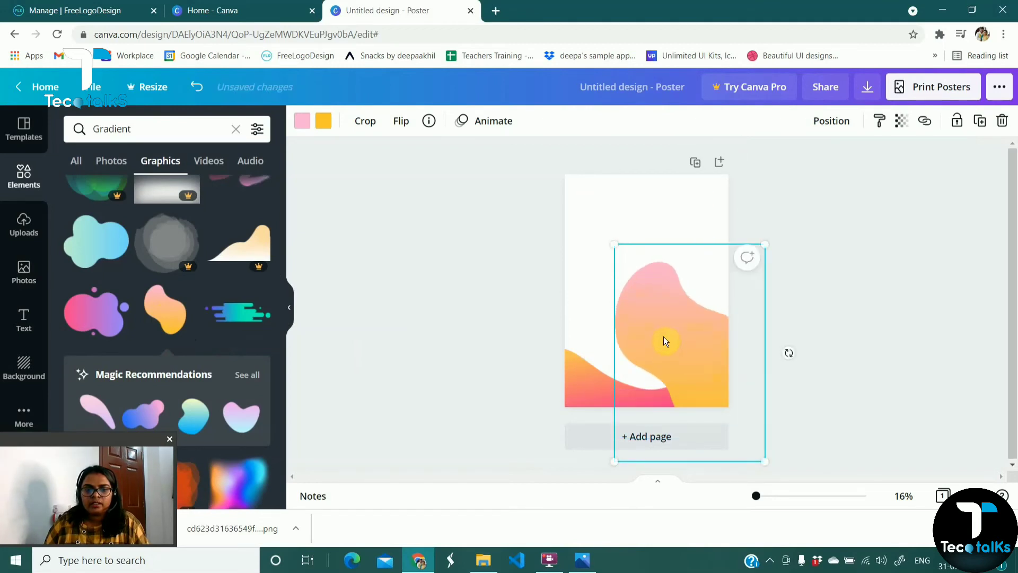
drag(663, 341, 596, 298)
drag(695, 426, 753, 460)
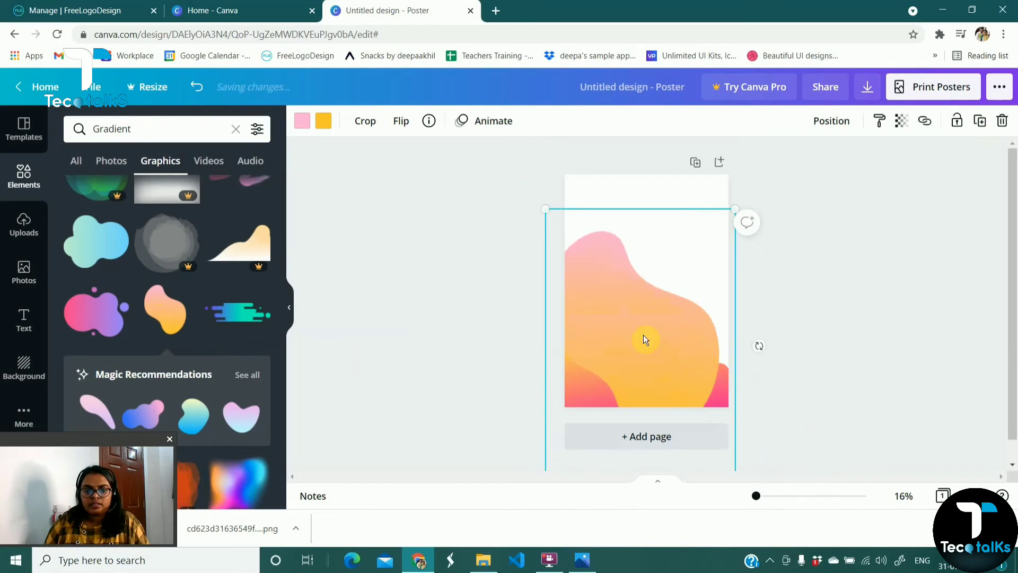
drag(645, 339, 605, 382)
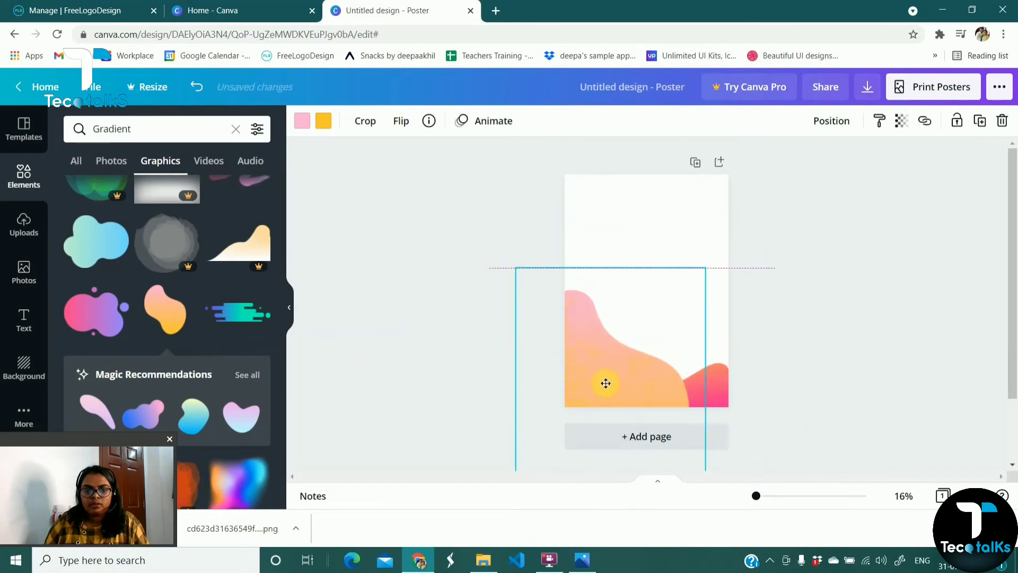
click(901, 126)
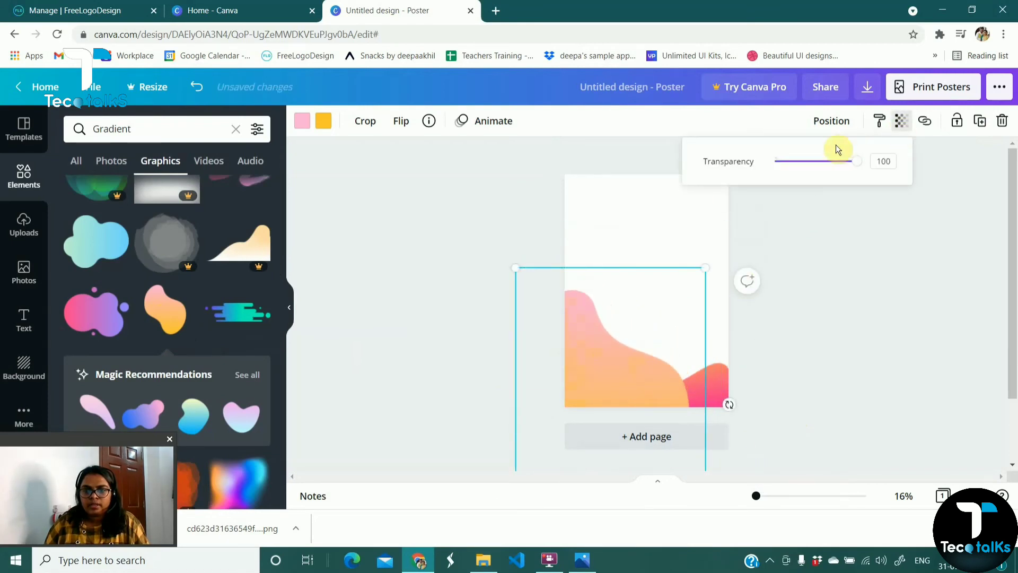
click(818, 166)
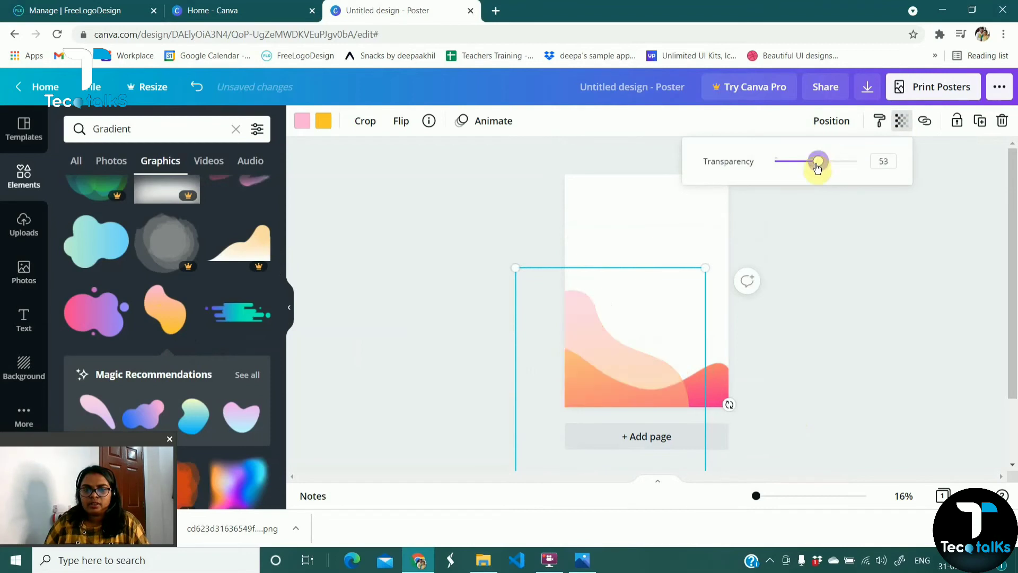
Rotate the translucent pink-to-yellow blob slightly counterclockwise, enlarge it and reposition it across the bottom wave, comparing with the reference image.
click(587, 546)
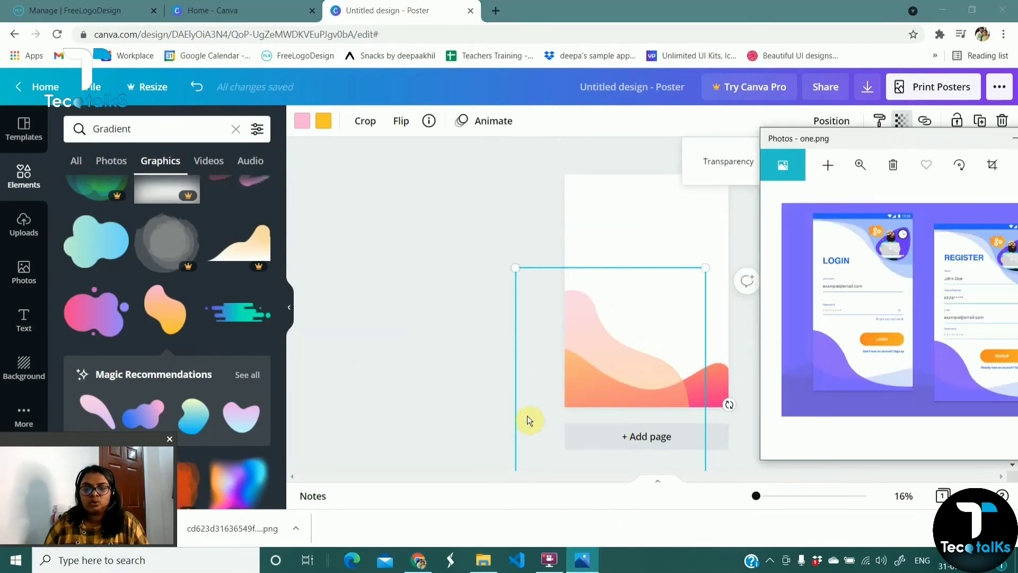
click(625, 352)
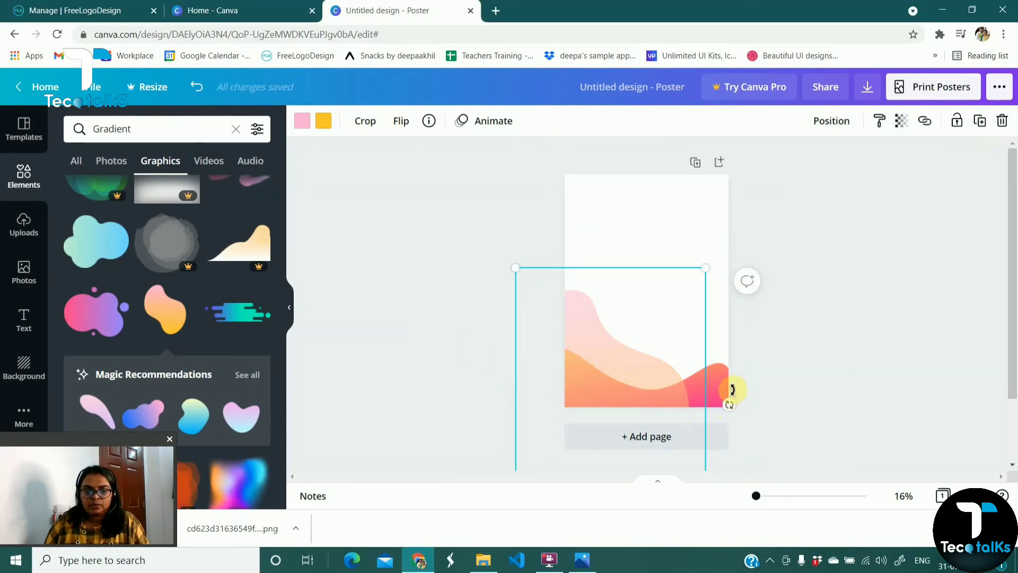
drag(732, 401, 739, 380)
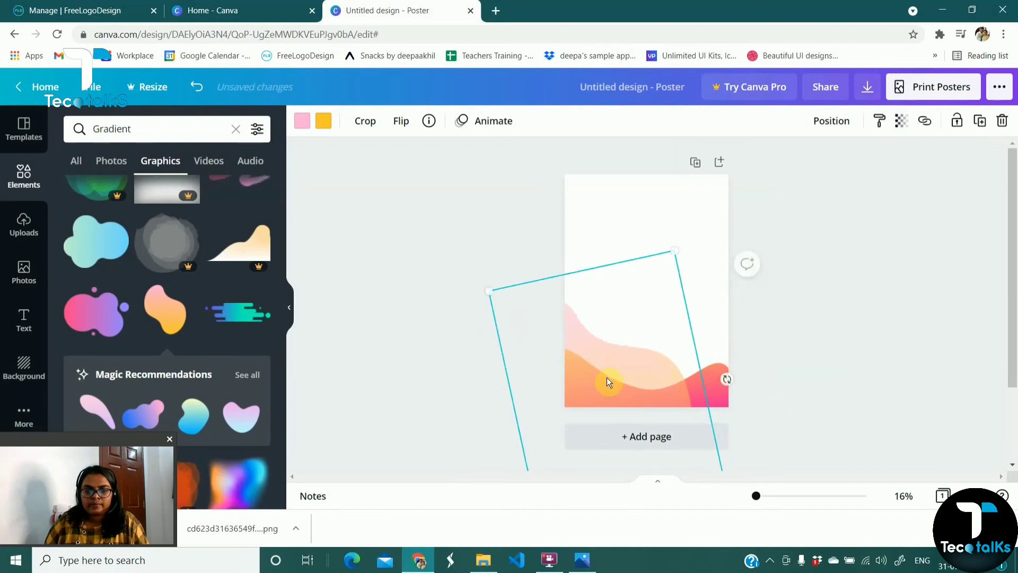
drag(610, 380, 620, 397)
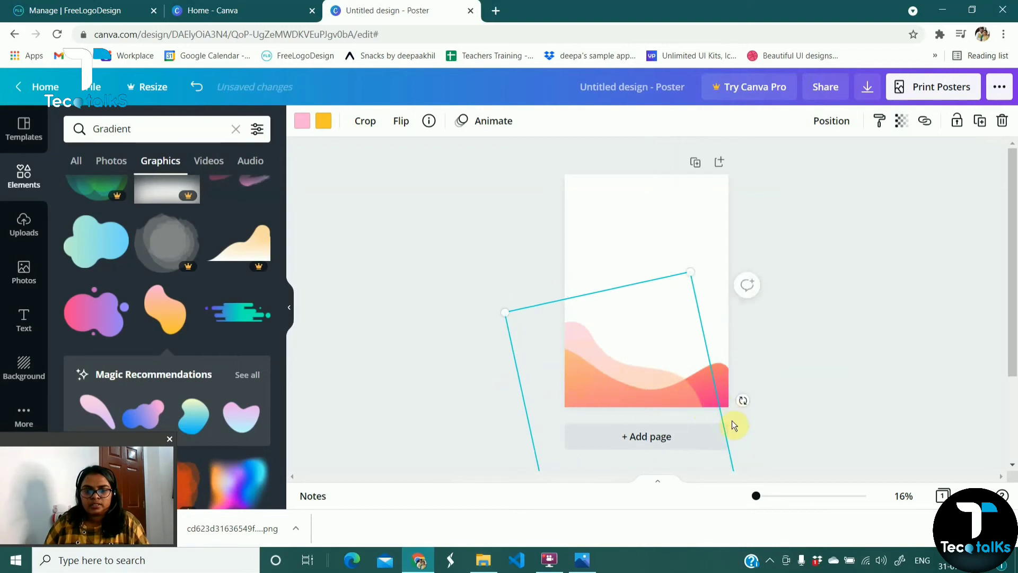
drag(509, 313, 414, 269)
drag(635, 384, 679, 435)
click(593, 555)
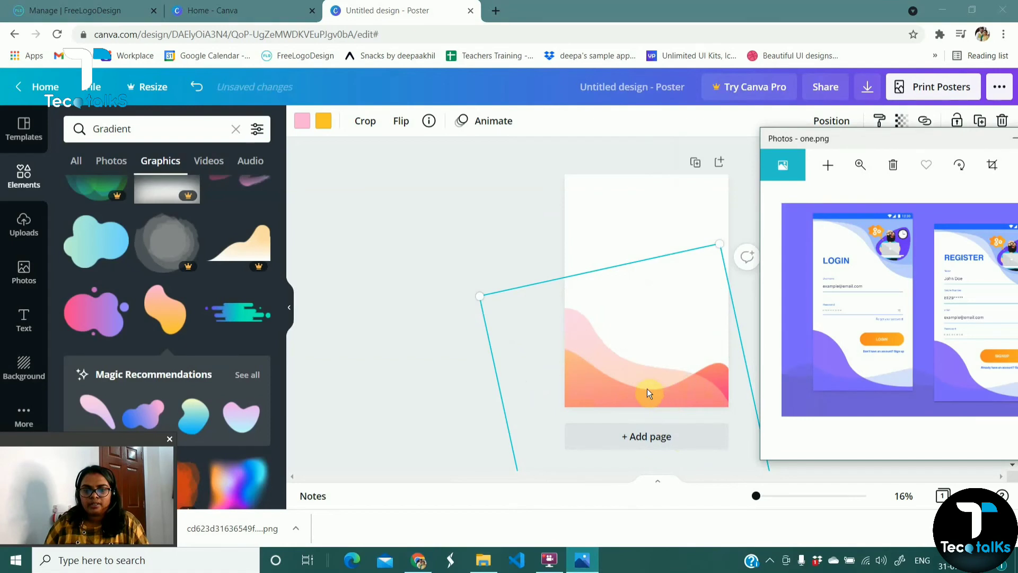
mouse_move(647, 390)
mouse_down()
mouse_move(607, 381)
mouse_move(634, 392)
mouse_up()
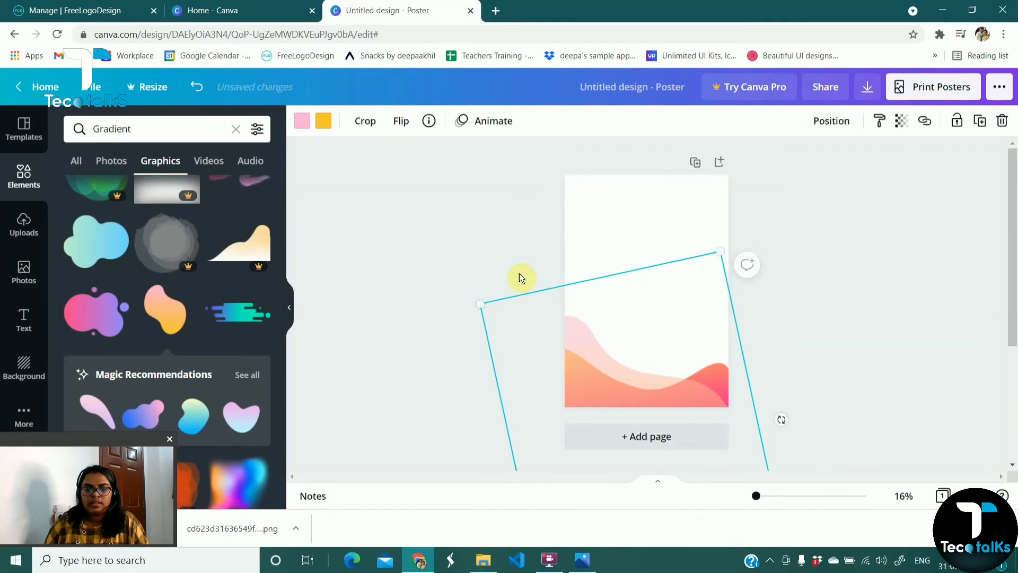
click(520, 273)
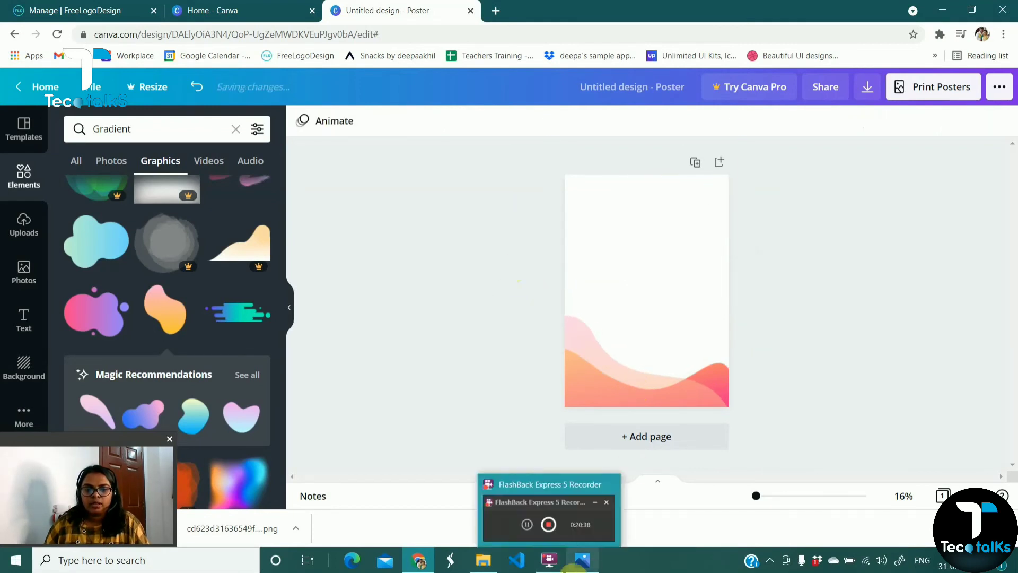
click(583, 561)
click(589, 562)
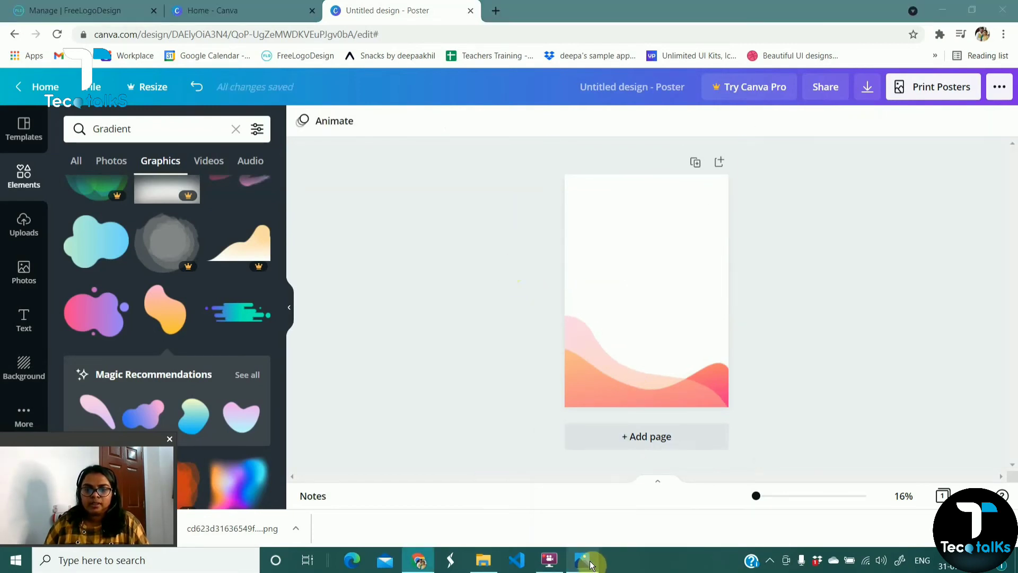
Add another pink-to-yellow blob, enlarge it, rotate it counterclockwise and place it partly off the poster's top-right corner.
click(163, 311)
drag(675, 332, 779, 398)
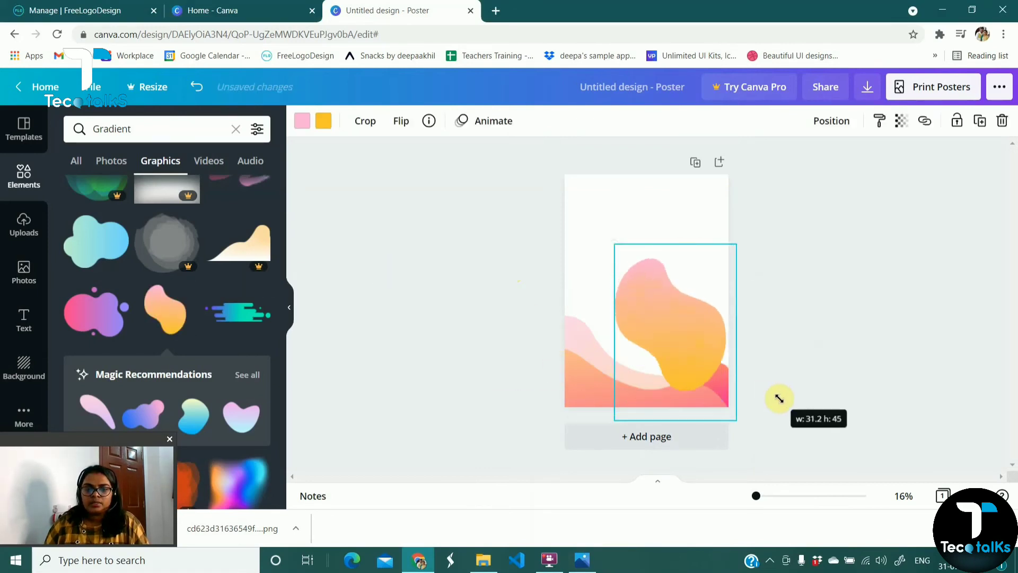
drag(666, 332, 632, 227)
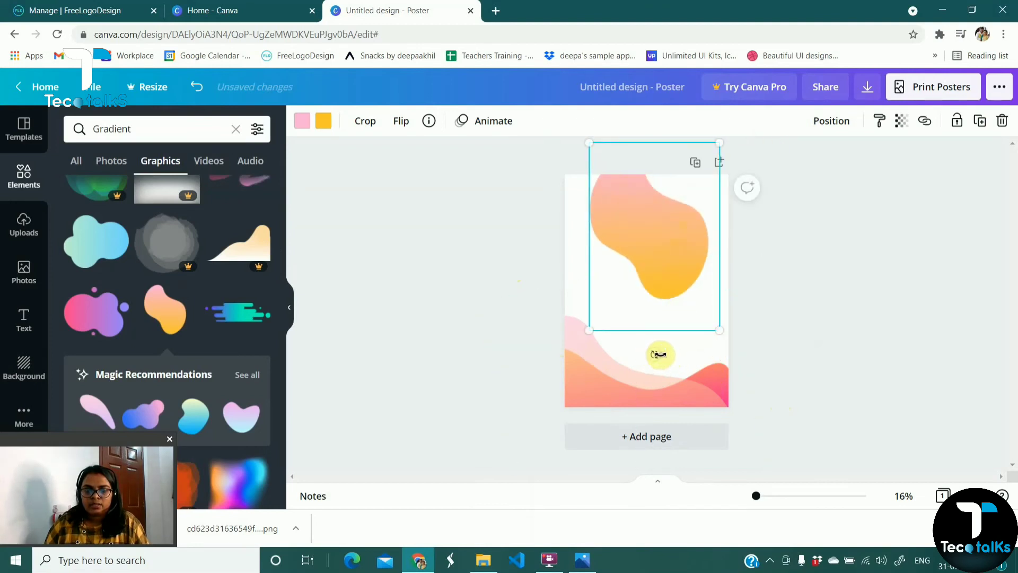
drag(656, 354, 672, 304)
drag(647, 214, 701, 164)
click(375, 237)
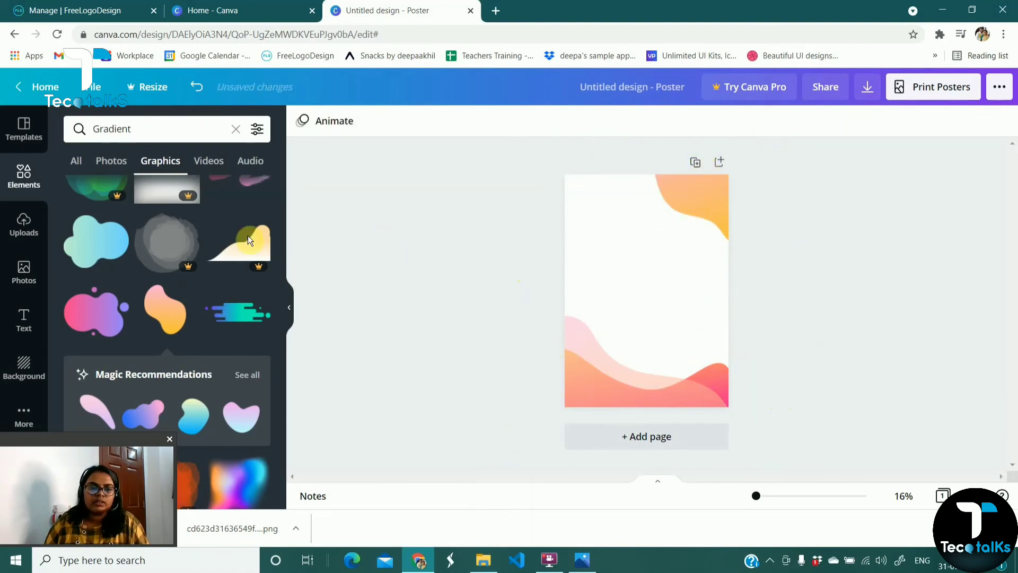
Add the free purple-to-yellow gradient blob, enlarge it over the poster's top-right corner and set its transparency to 62.
scroll(89, 263, down, 1)
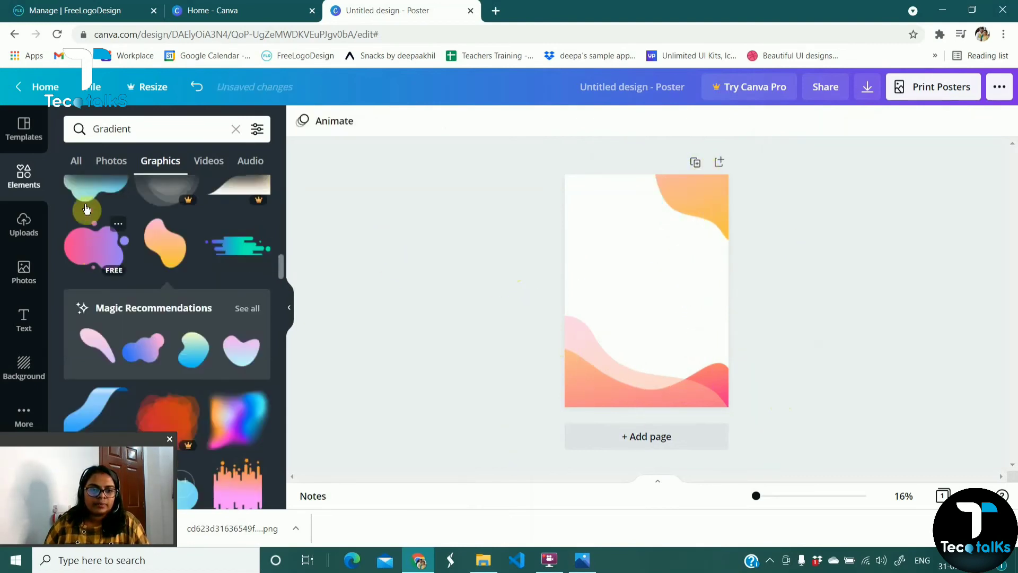
scroll(112, 271, down, 3)
scroll(118, 280, down, 3)
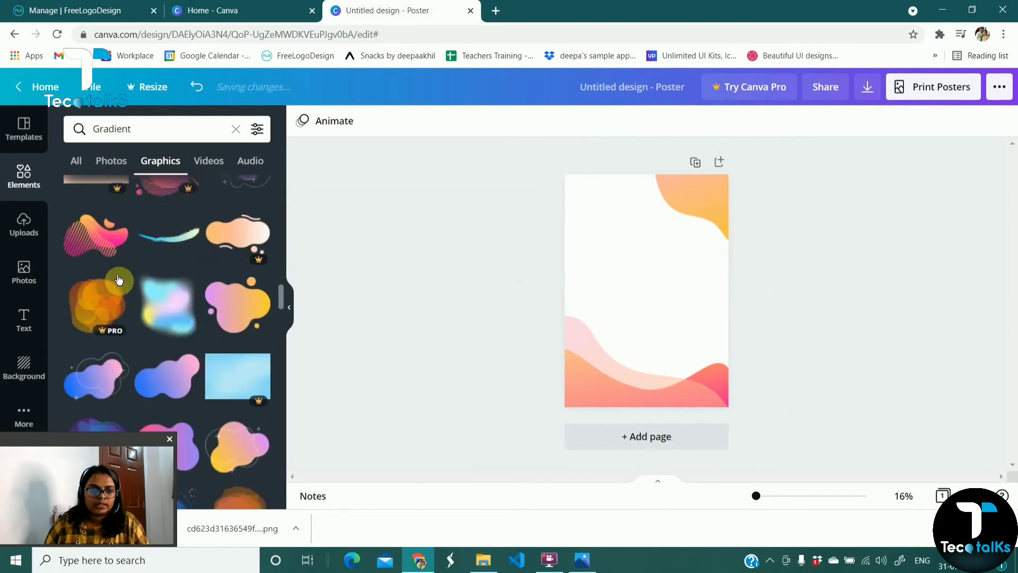
click(233, 301)
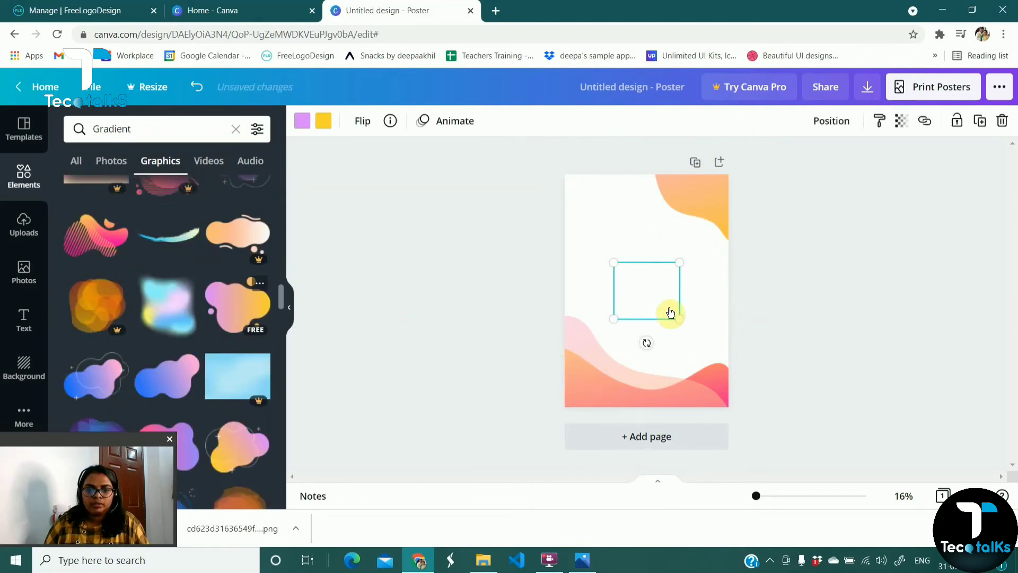
drag(672, 317, 795, 417)
drag(663, 300, 670, 167)
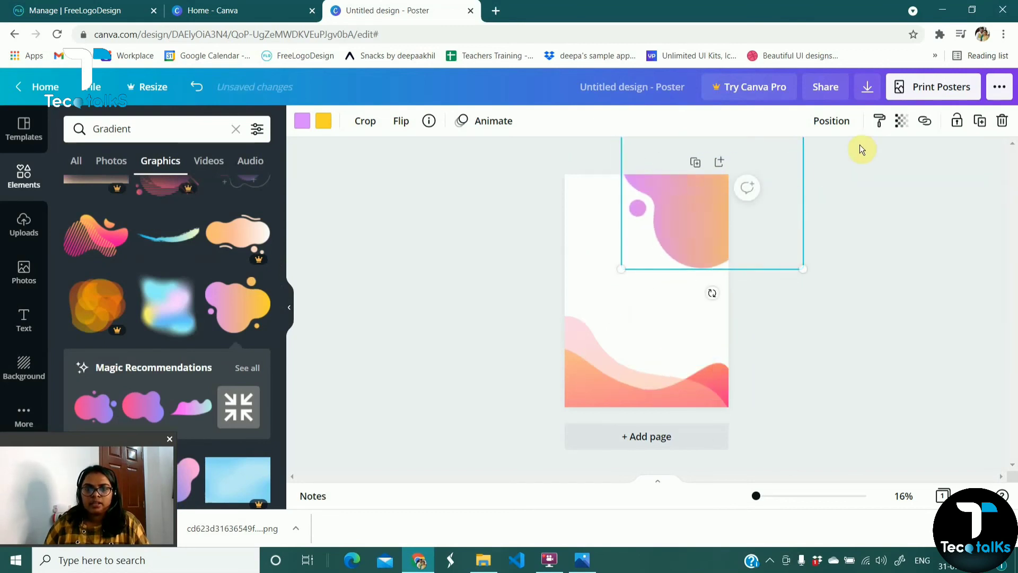
click(903, 121)
click(826, 161)
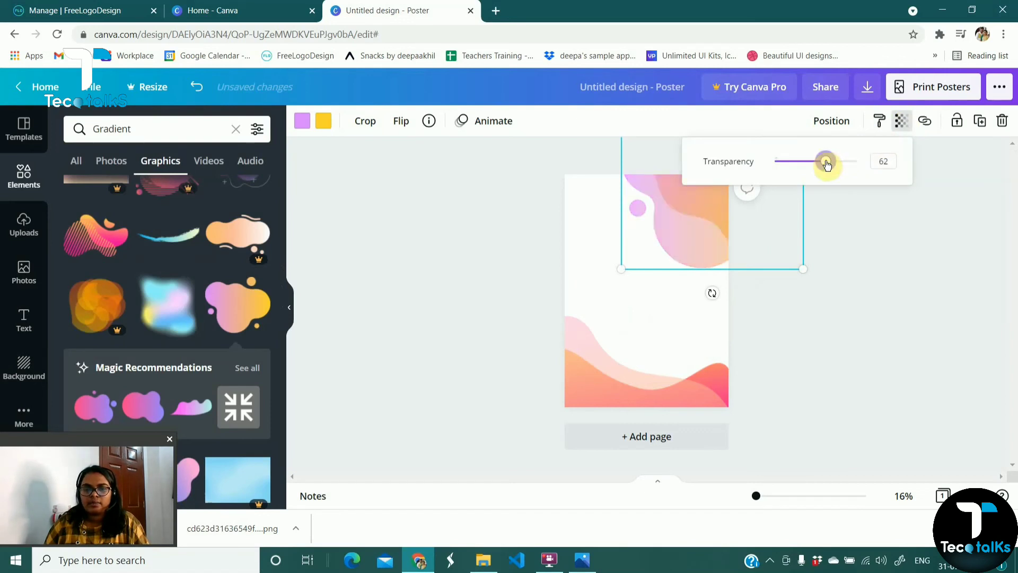
click(884, 287)
click(523, 261)
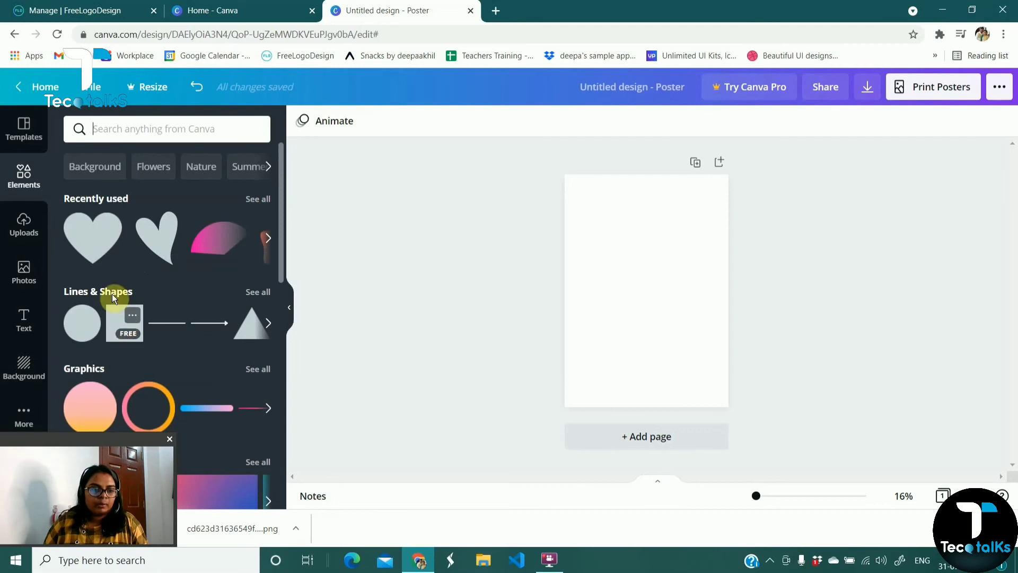
Open the full Lines & Shapes collection and find the U Shape for the blank poster.
scroll(112, 303, down, 3)
scroll(106, 323, down, 3)
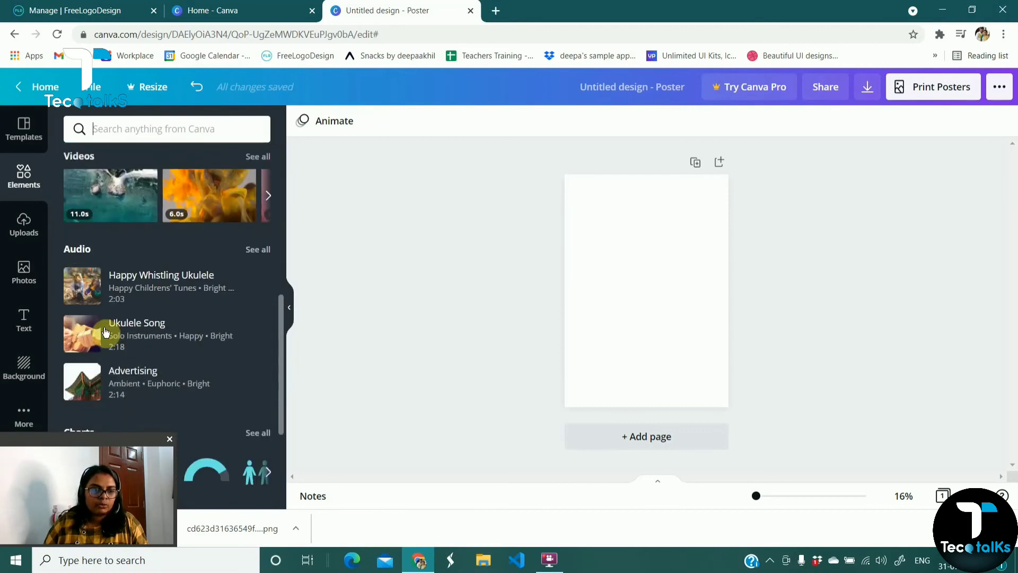
scroll(105, 331, down, 3)
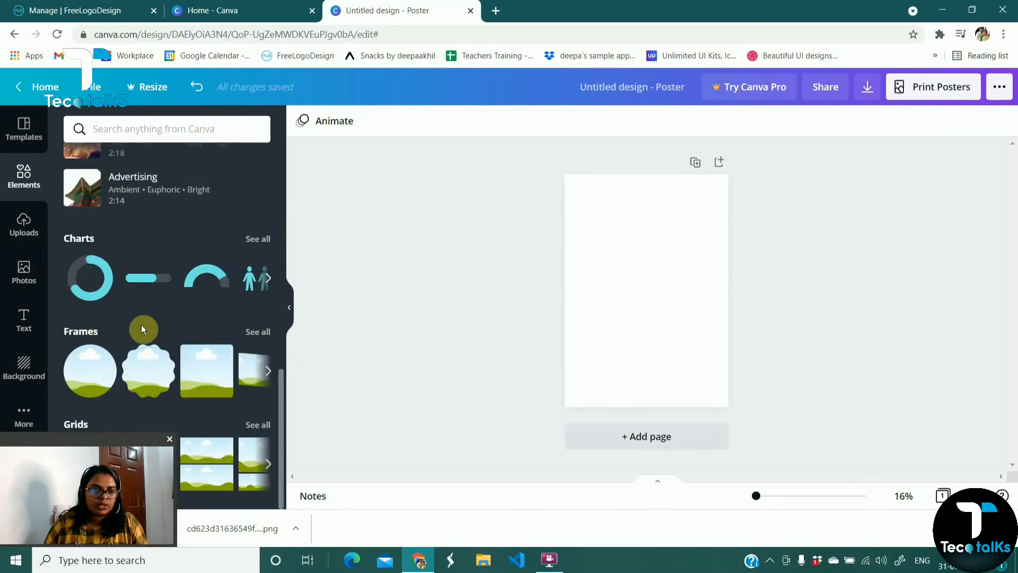
scroll(122, 334, up, 10)
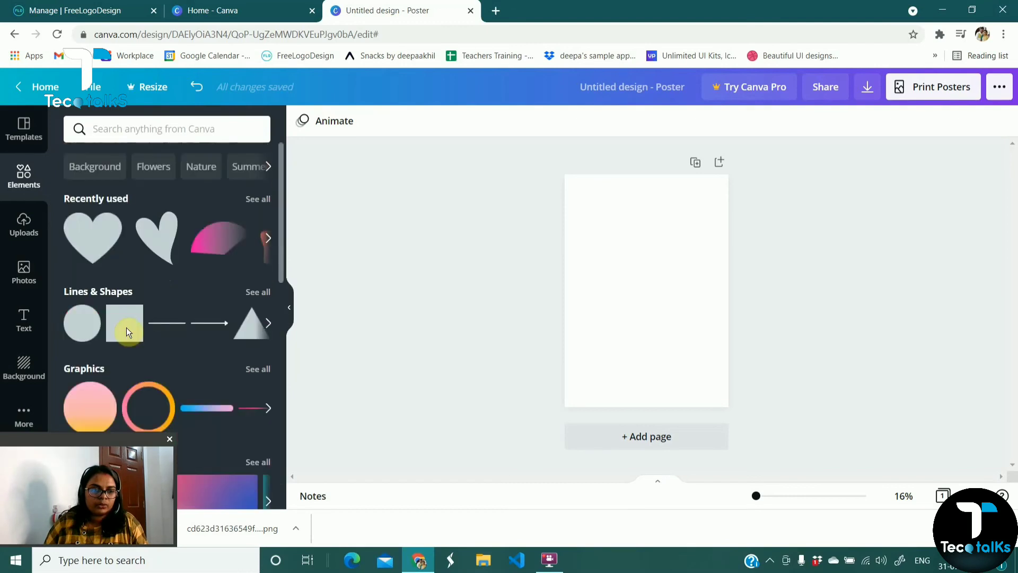
click(255, 297)
scroll(143, 303, down, 4)
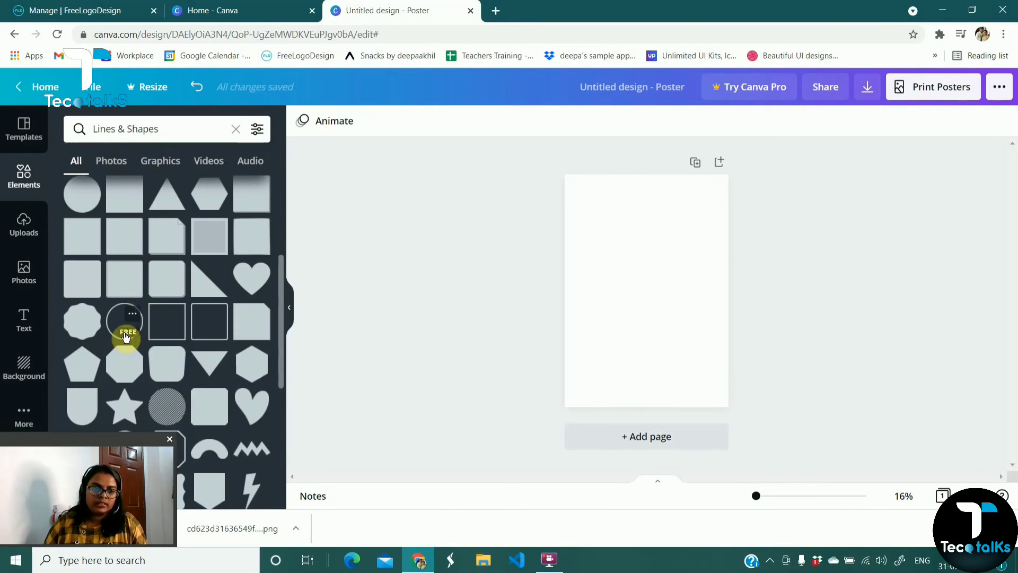
scroll(120, 342, down, 3)
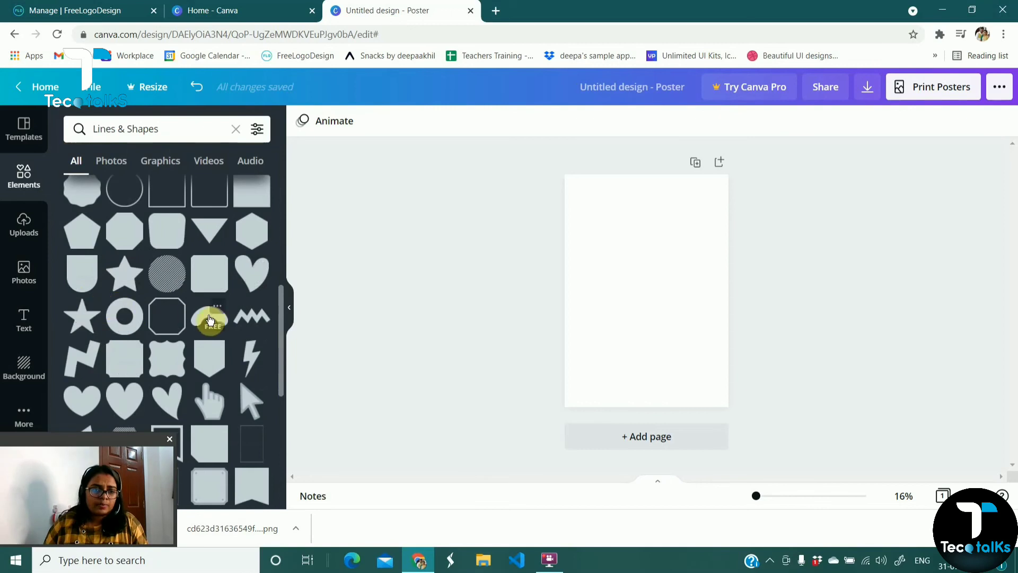
Add the free U Shape to the blank poster, enlarge it and place it against the top edge, running off the right side.
click(89, 271)
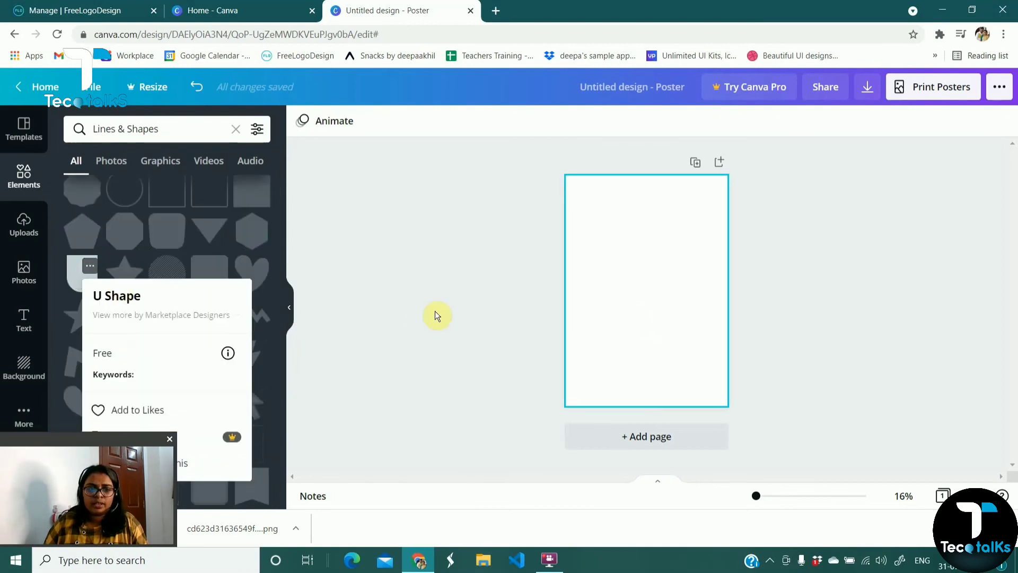
click(76, 271)
click(76, 270)
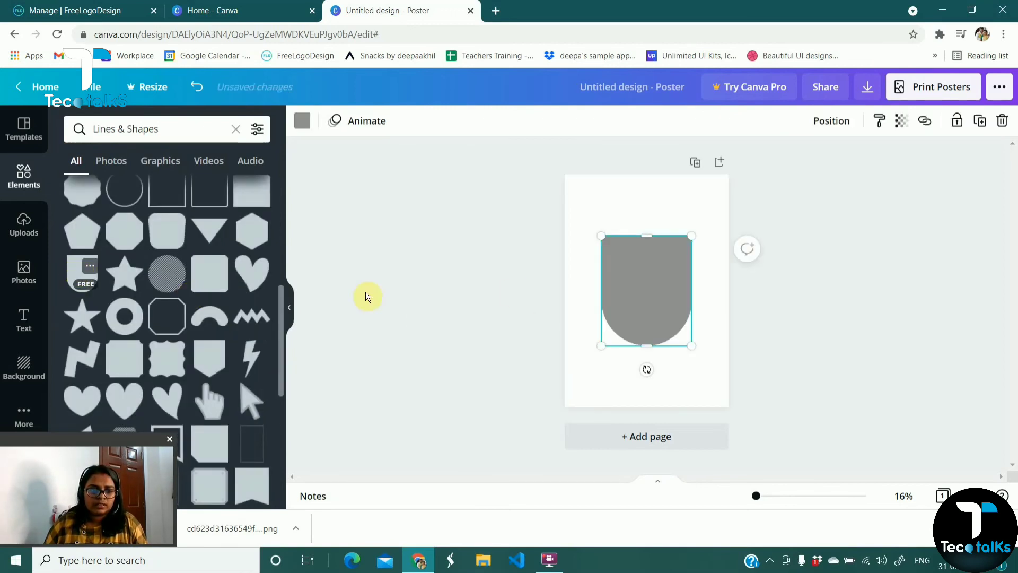
drag(680, 341, 779, 453)
drag(651, 316, 699, 254)
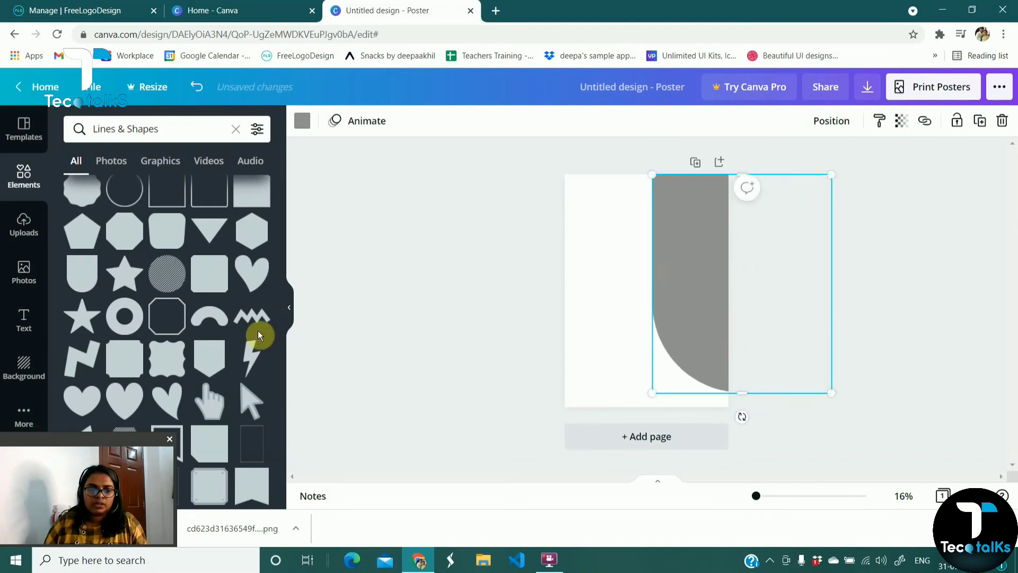
Add a second U Shape, rotate it a quarter turn counterclockwise and place it partly off the poster's bottom-left corner.
click(93, 268)
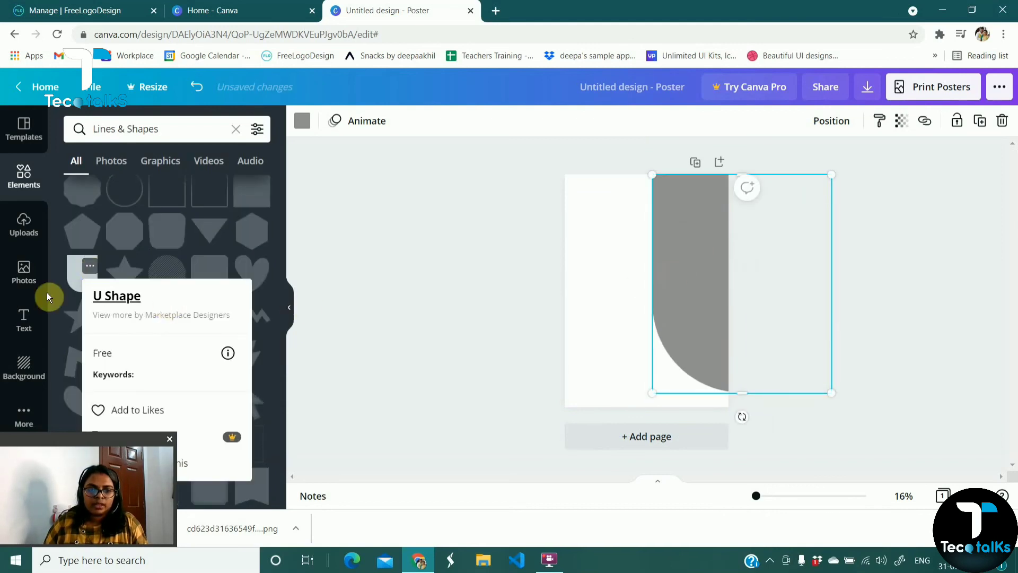
click(78, 269)
click(81, 280)
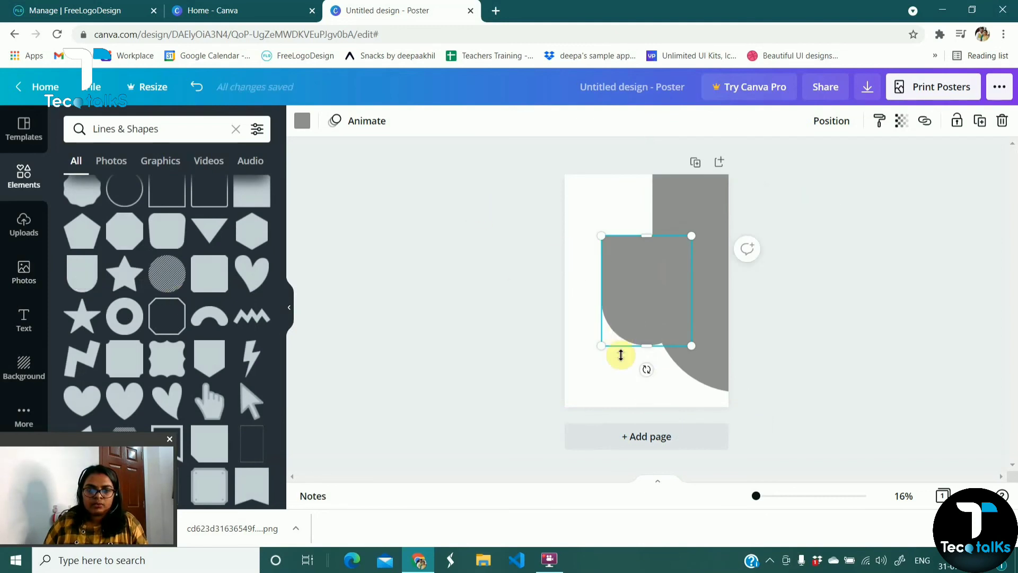
drag(645, 370, 688, 294)
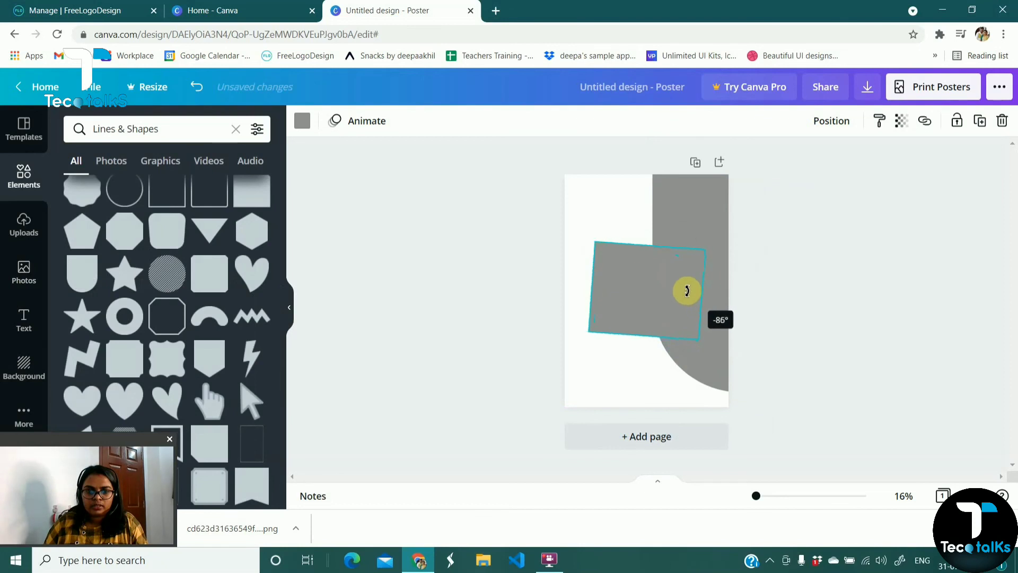
drag(686, 287, 581, 353)
Recolour the large U shape on the poster's right side to light blue, after trying purple.
click(711, 255)
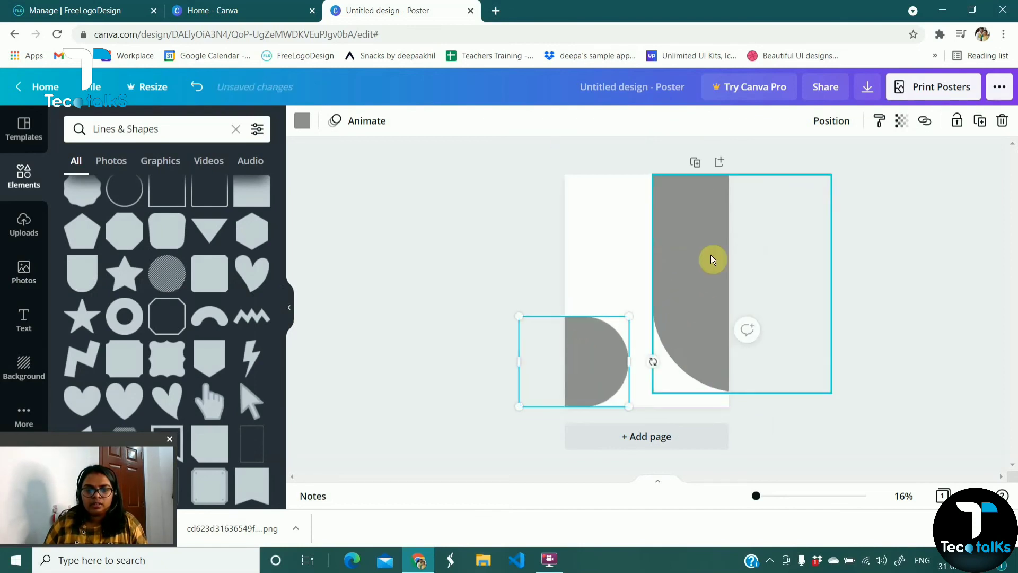
click(302, 126)
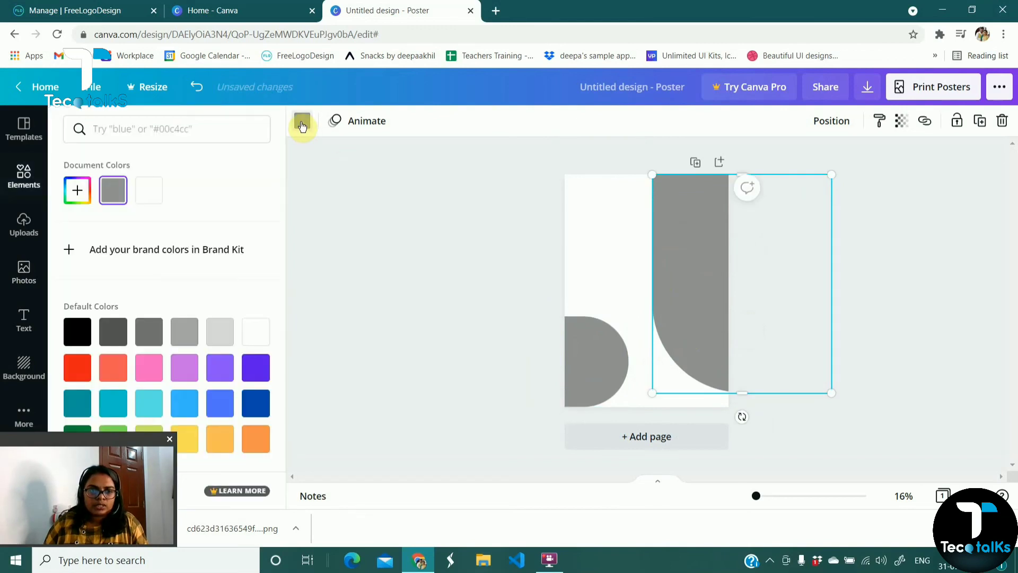
click(257, 373)
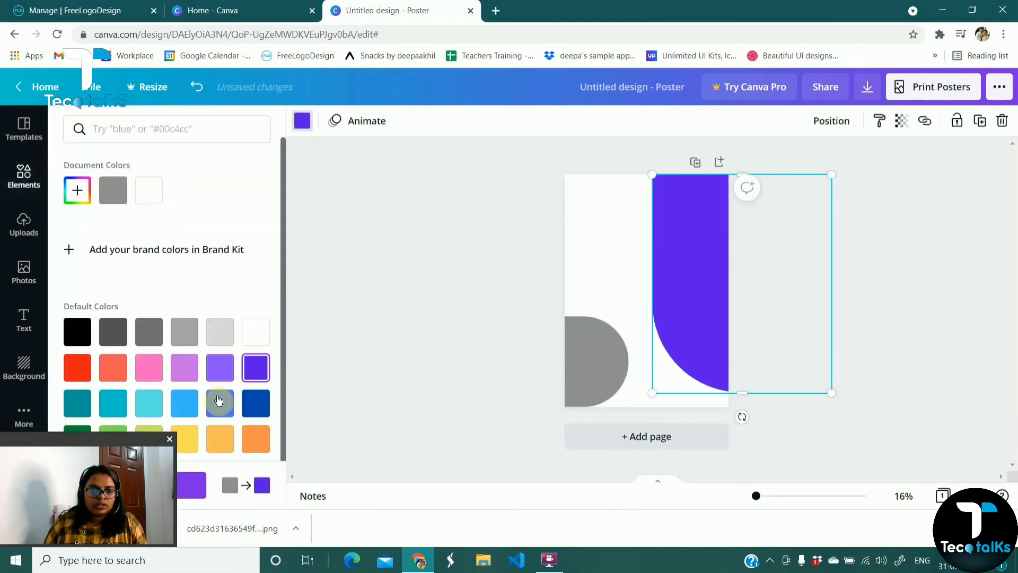
click(183, 403)
Recolour the small U shape in the poster's bottom-left corner to light orange, after trying turquoise and yellow.
click(607, 360)
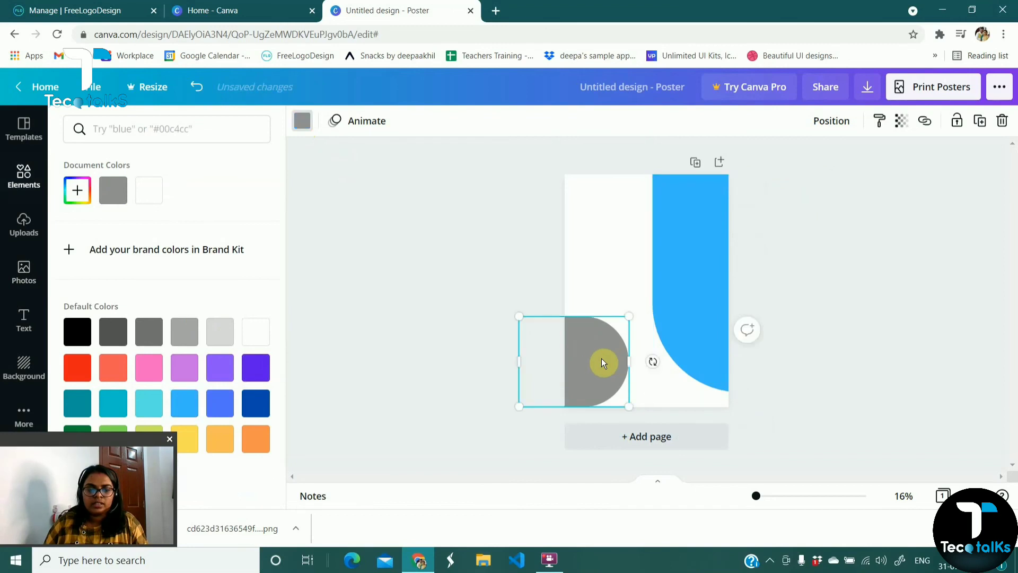
click(152, 407)
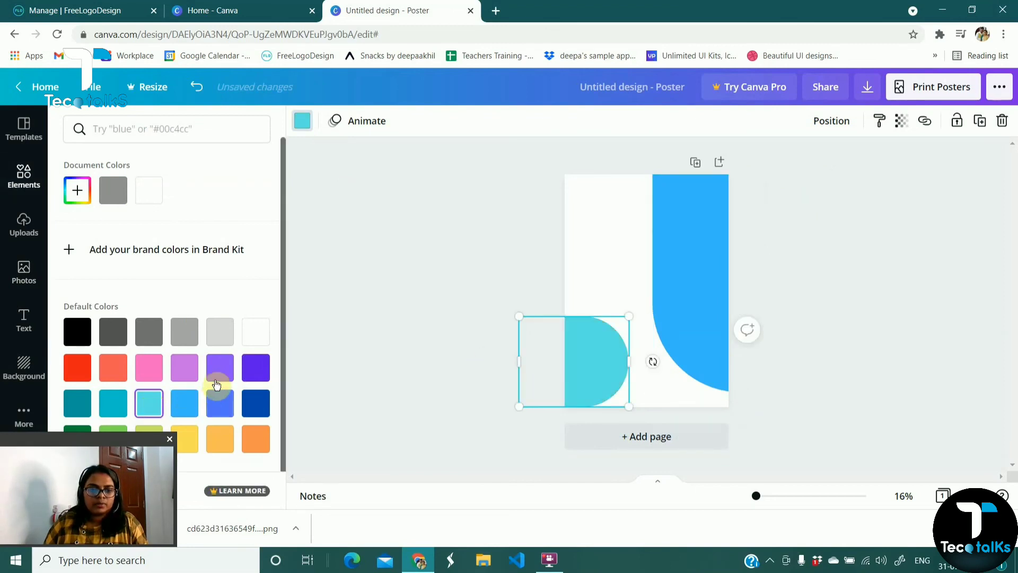
click(186, 440)
click(227, 441)
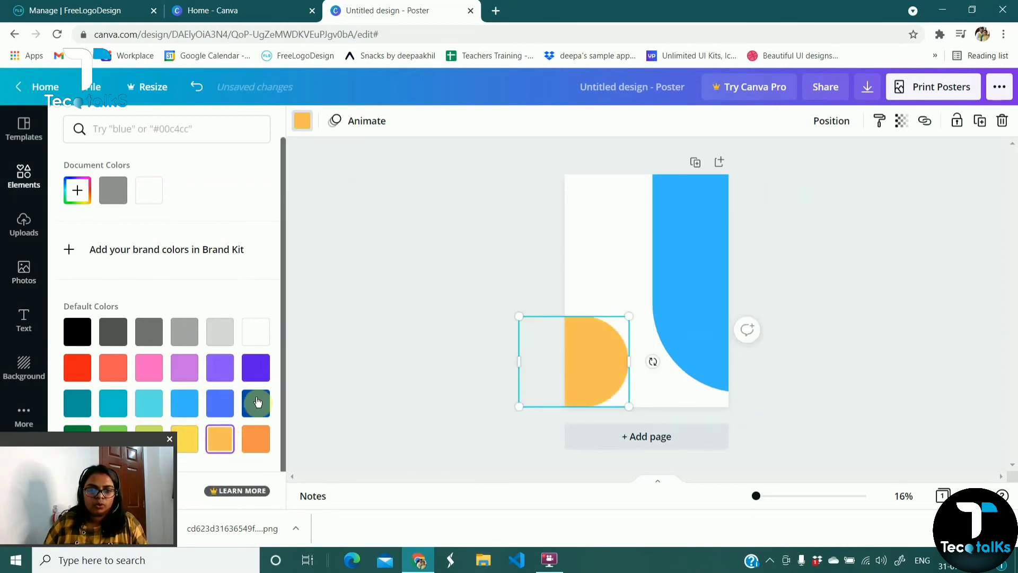
click(374, 352)
Add two orange striped circles, one partly off the poster's top-left corner and one over the blue shape at its right edge.
click(620, 246)
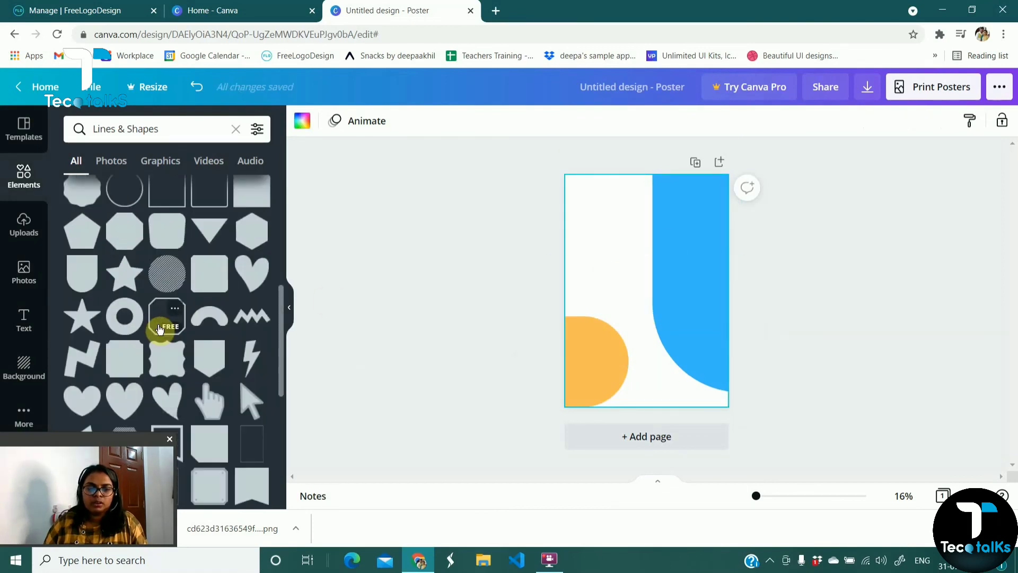
click(166, 277)
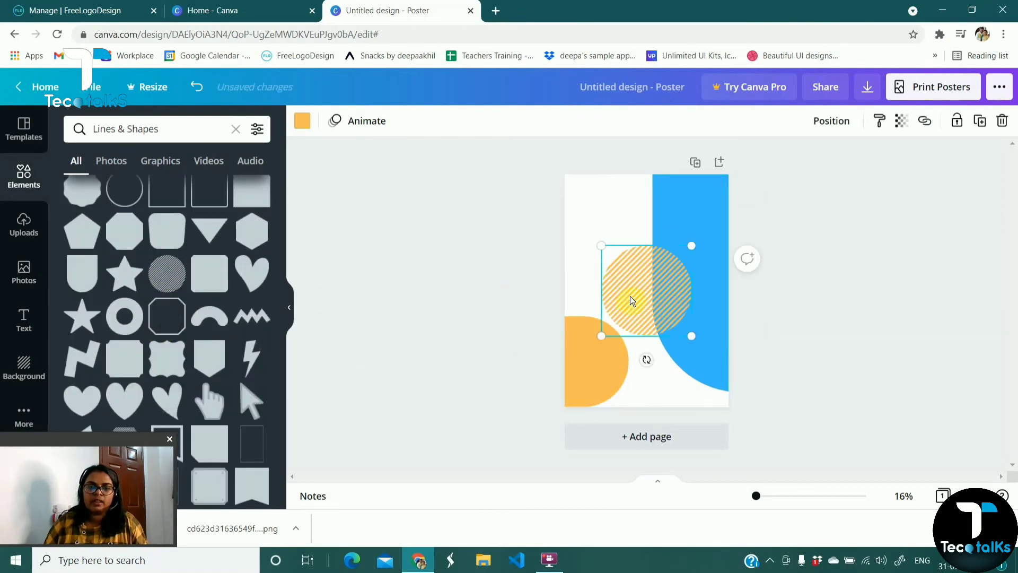
drag(632, 301, 568, 218)
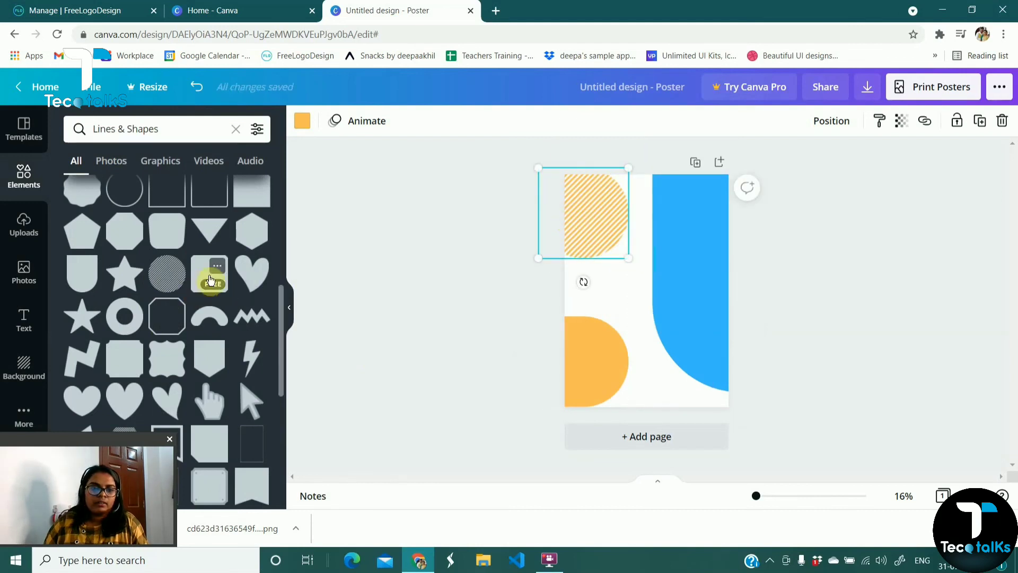
click(167, 281)
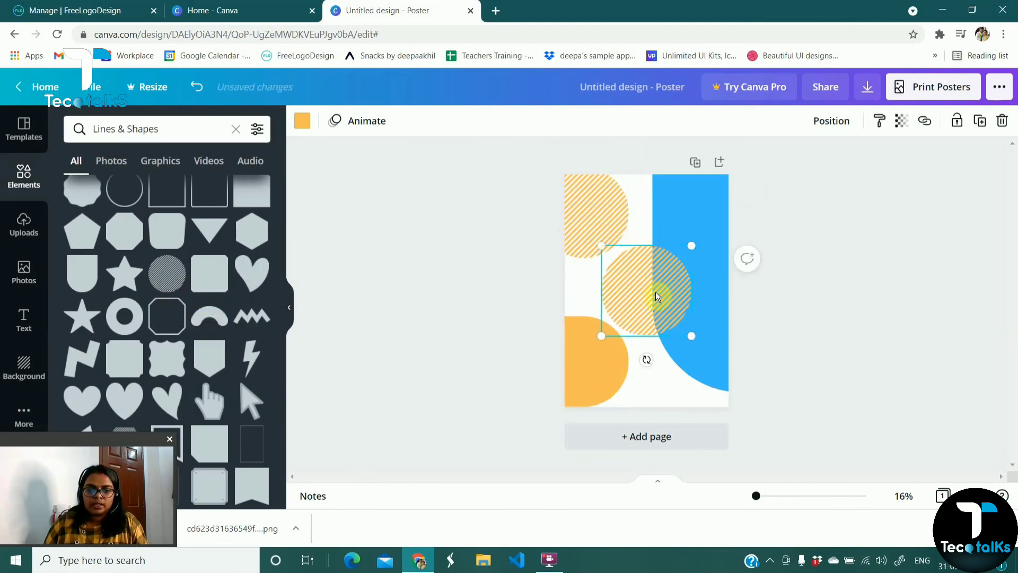
drag(657, 291, 707, 288)
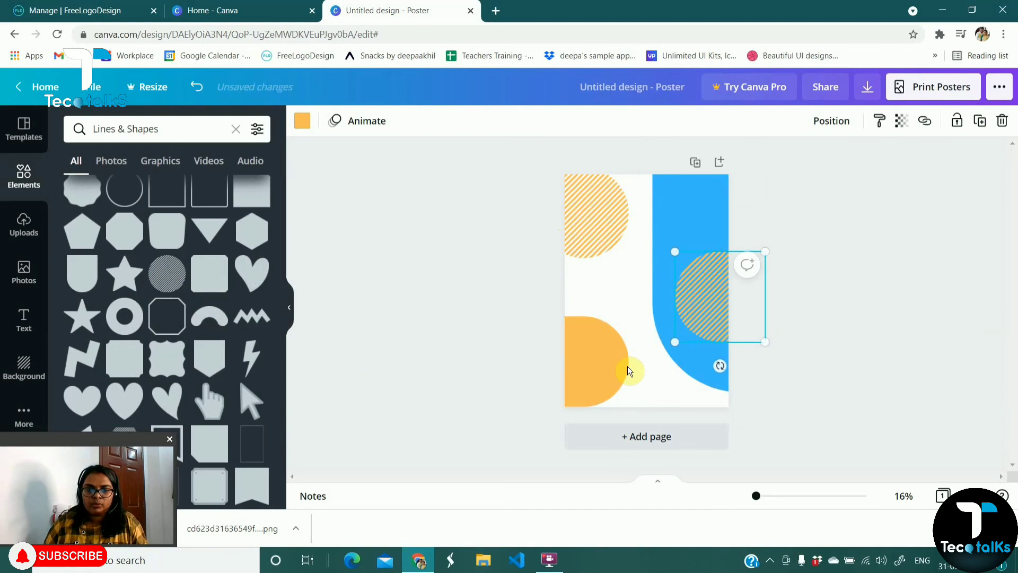
click(492, 293)
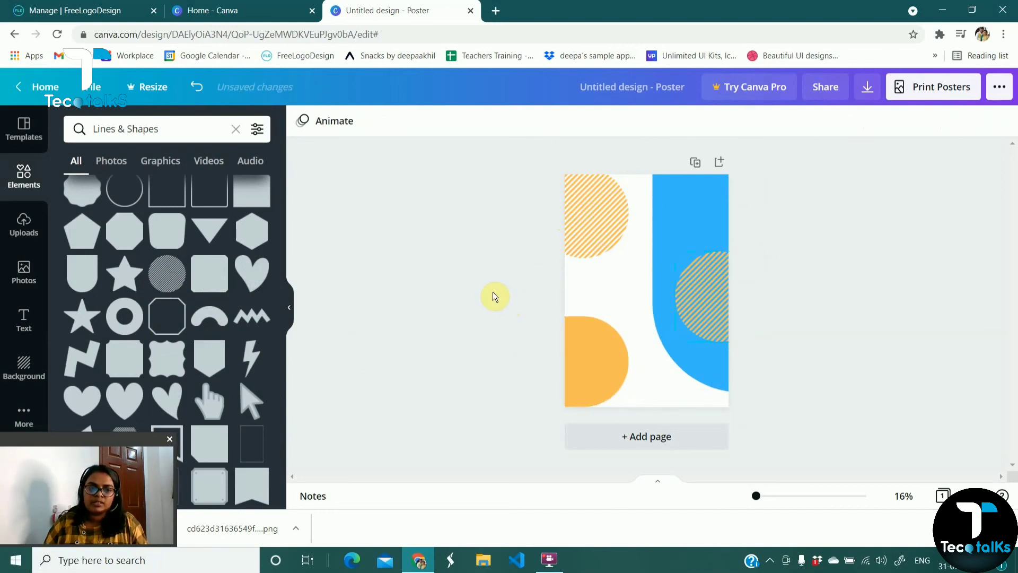